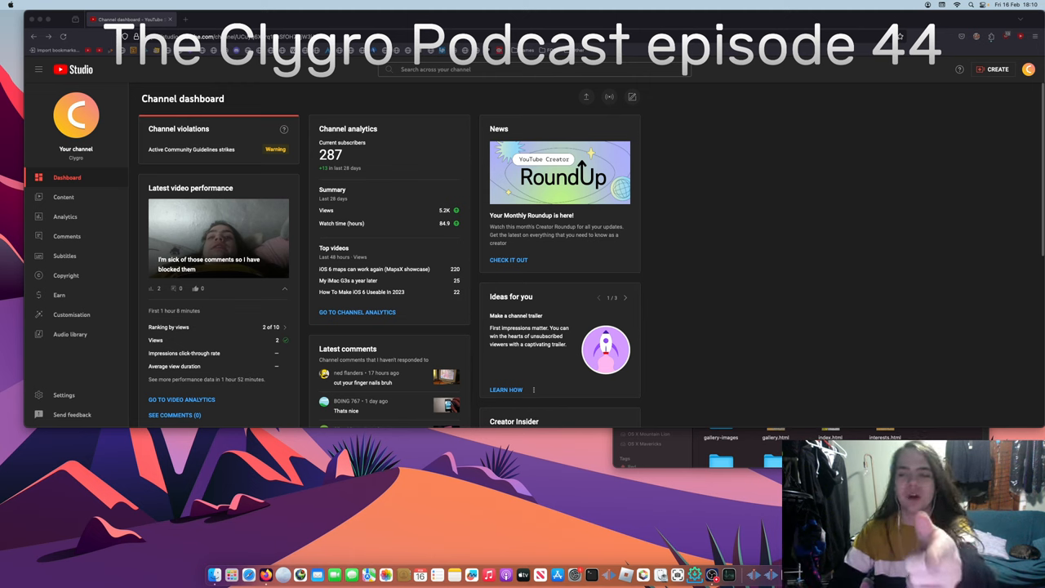
Go to the channel's Content list of uploaded videos.
{"action": "left_click", "coordinate": [66, 202]}
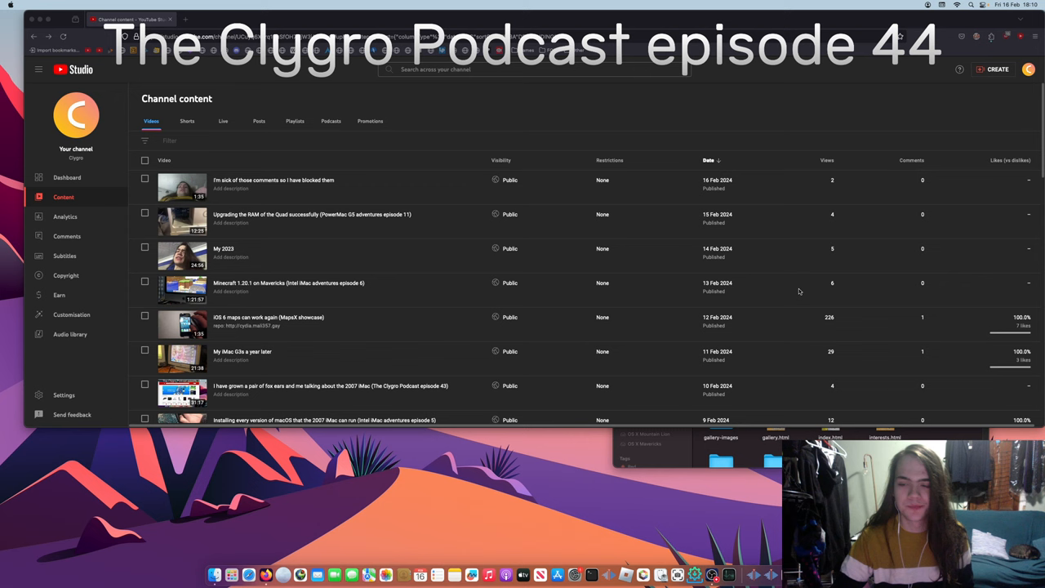
{"action": "scroll", "coordinate": [608, 272], "scroll_direction": "down", "scroll_amount": 1}
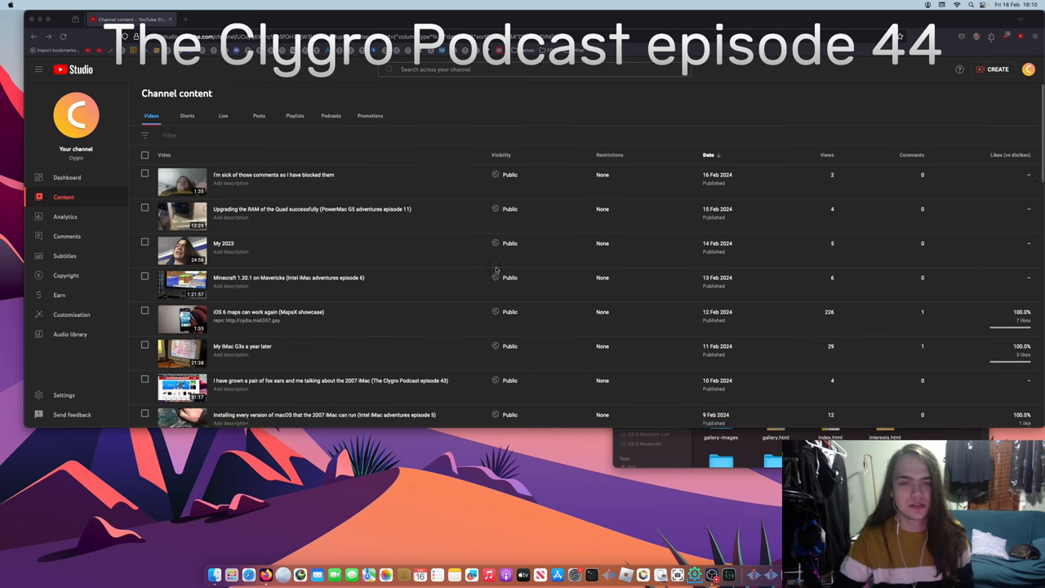
{"action": "scroll", "coordinate": [530, 261], "scroll_direction": "down", "scroll_amount": 1}
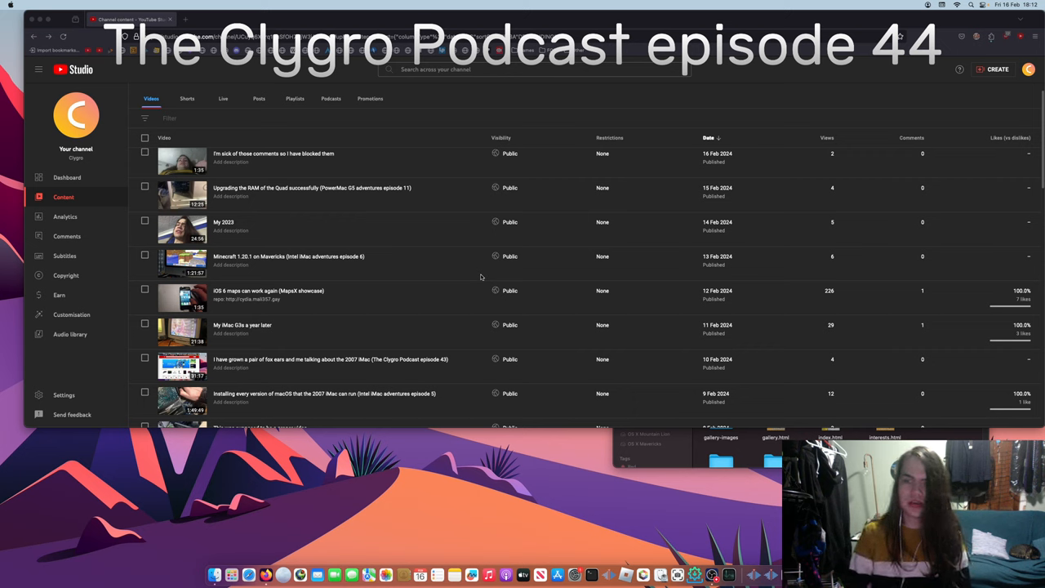
Load the Minecraft Wiki main page in a new tab.
{"action": "left_click", "coordinate": [185, 19]}
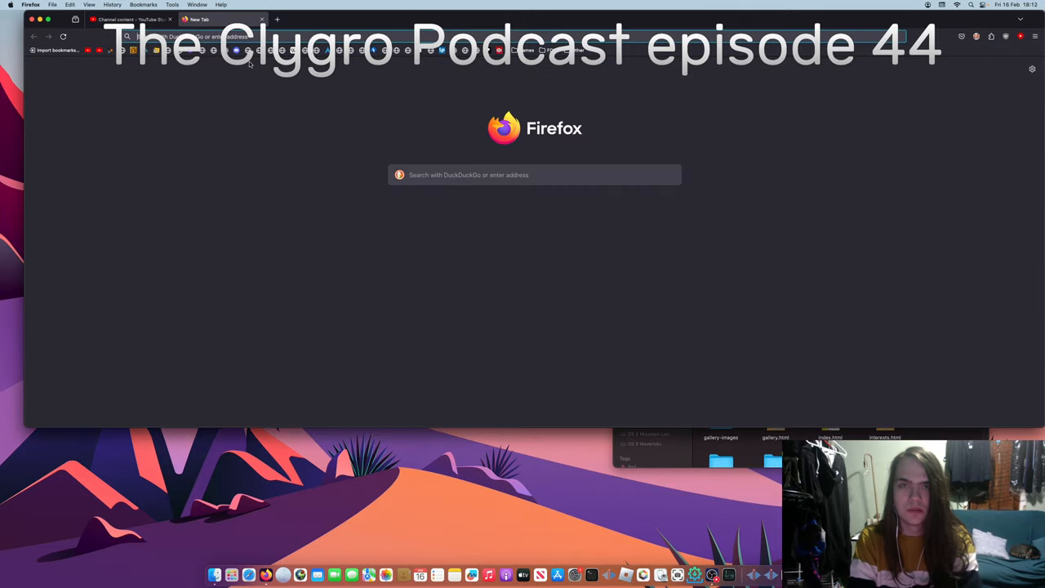
{"action": "type", "text": "mine"}
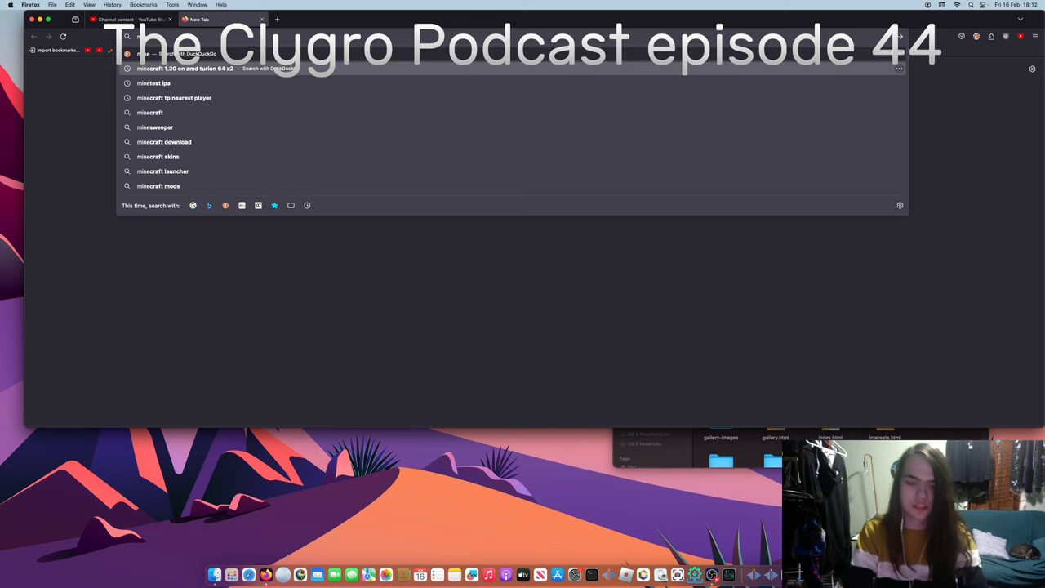
{"action": "type", "text": "craft version"}
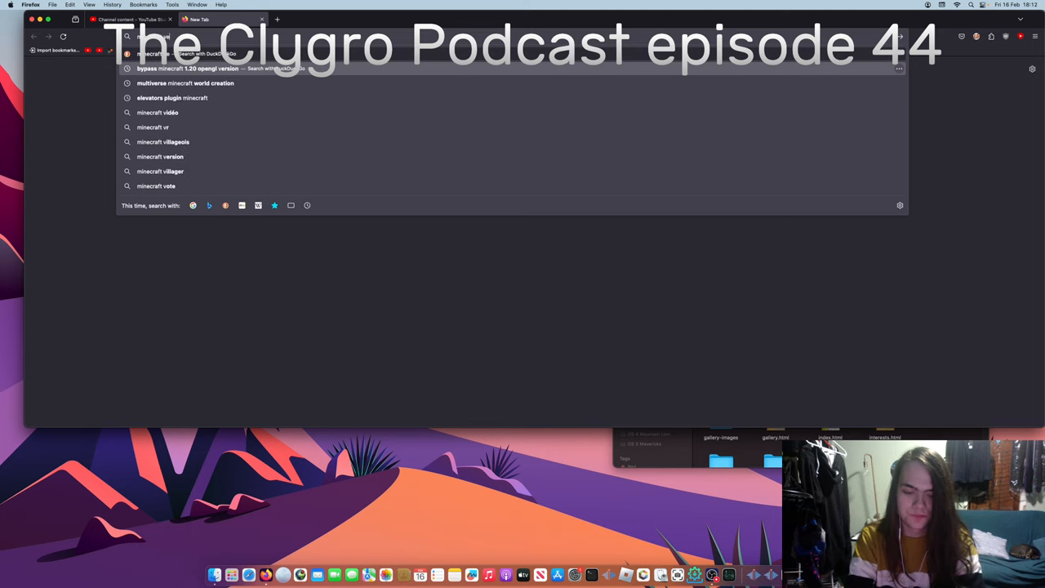
{"action": "type", "text": " his"}
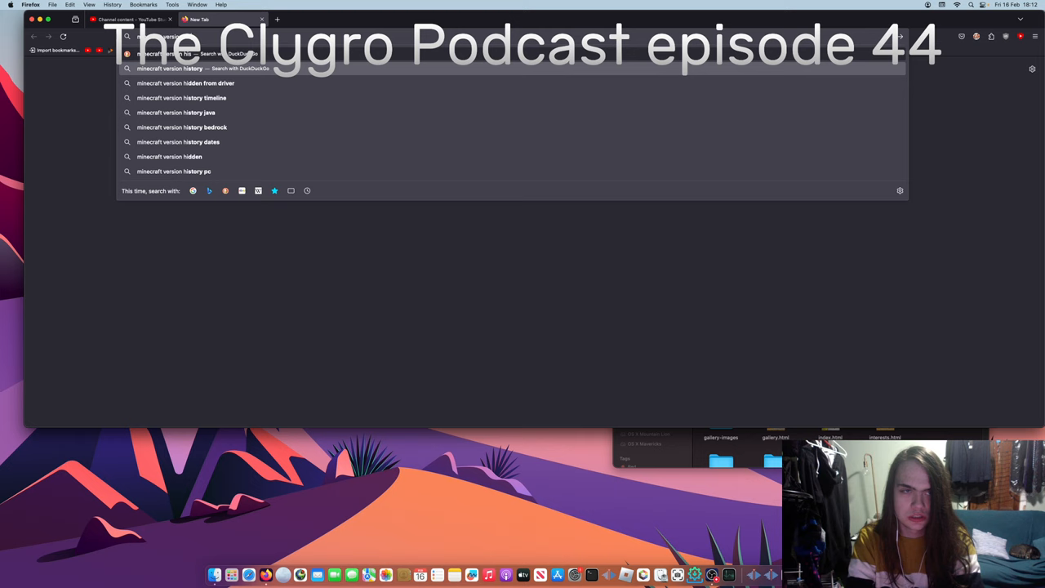
{"action": "key", "text": "alt+BackSpace"}
{"action": "key", "text": "alt+BackSpace"}
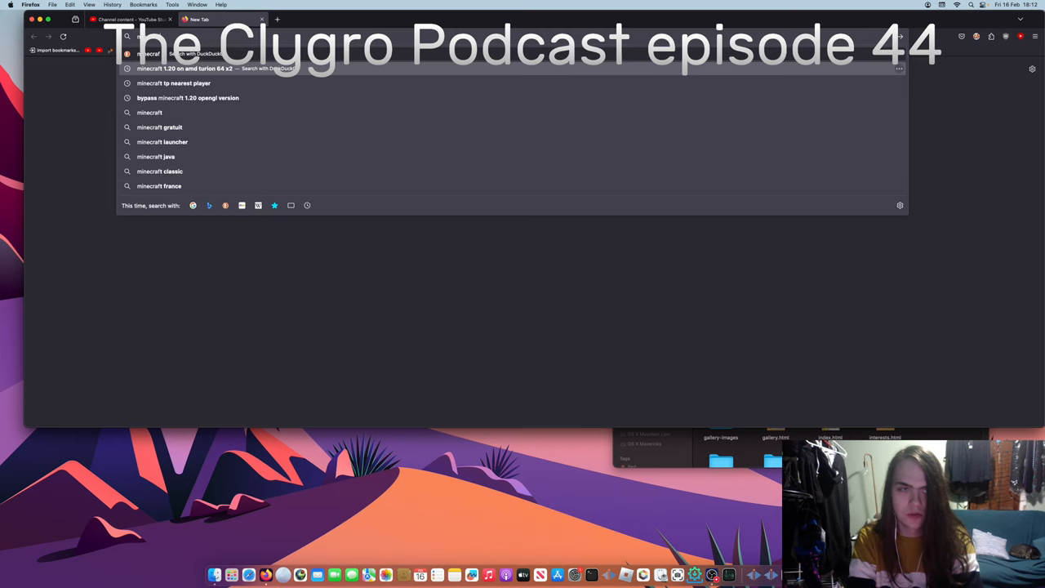
{"action": "type", "text": "t wiki"}
{"action": "key", "text": "Return"}
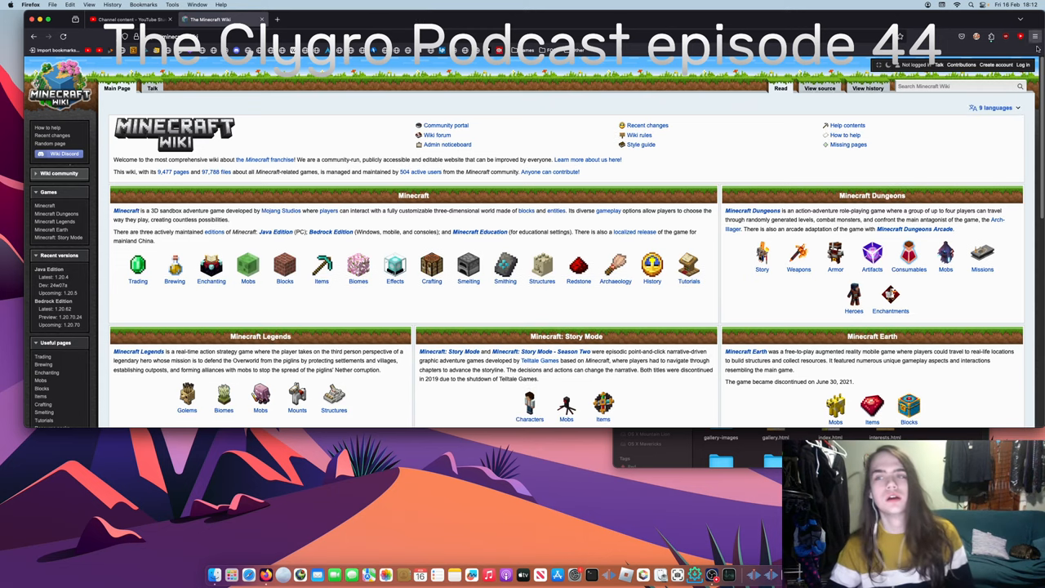
Search the wiki for 'minecraft 1.20.1' and open the Java Edition 1.20.1 article.
{"action": "left_click", "coordinate": [921, 87]}
{"action": "type", "text": "mi"}
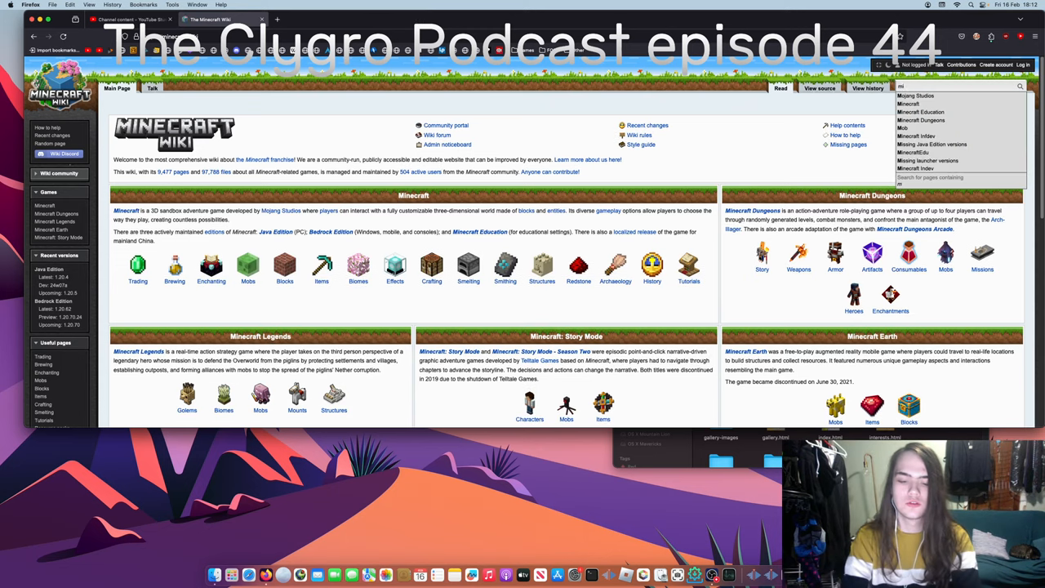
{"action": "type", "text": "necraft 1."}
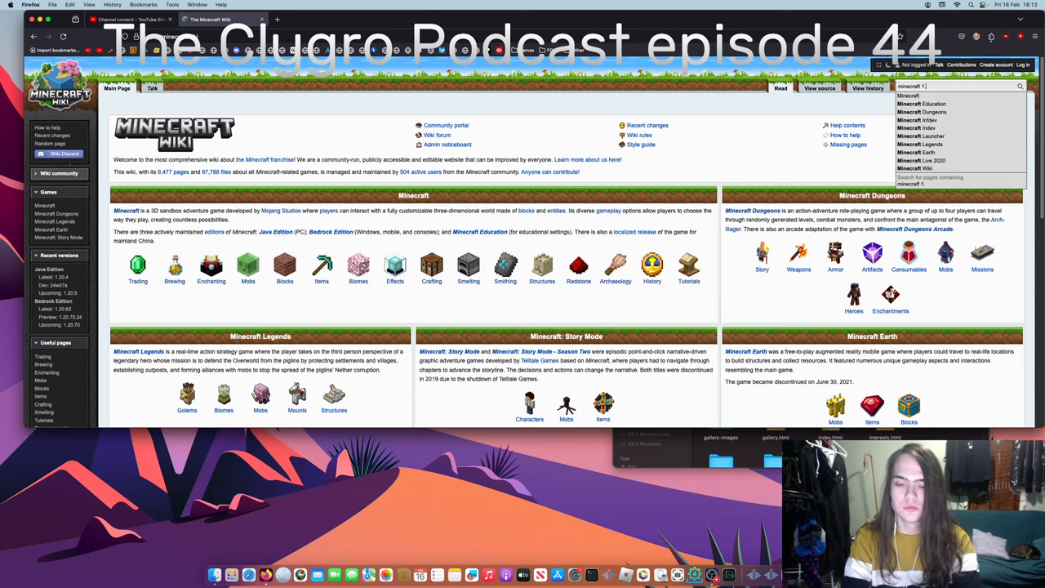
{"action": "type", "text": "20.1"}
{"action": "key", "text": "Return"}
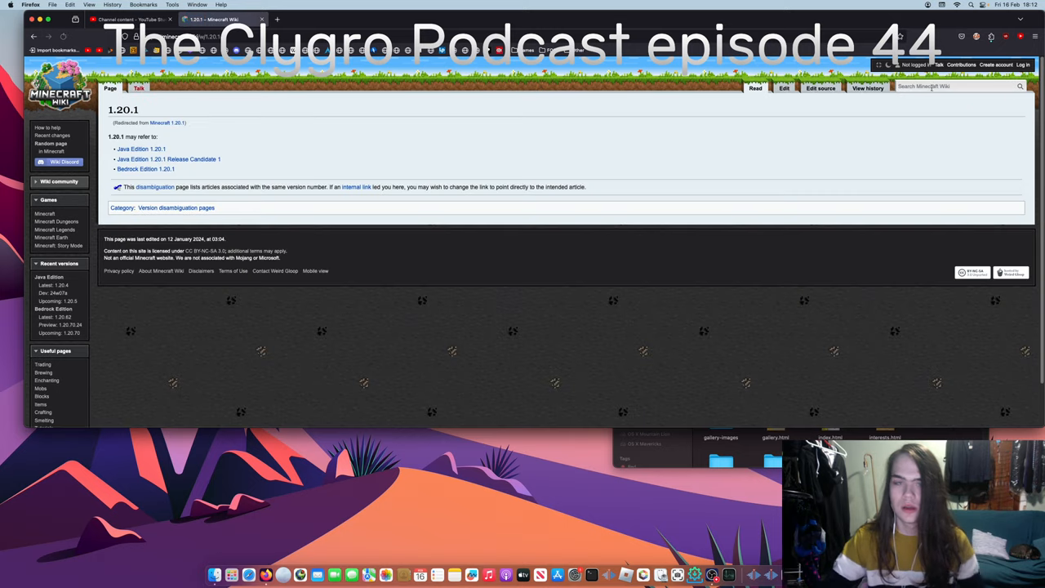
{"action": "left_click", "coordinate": [141, 149]}
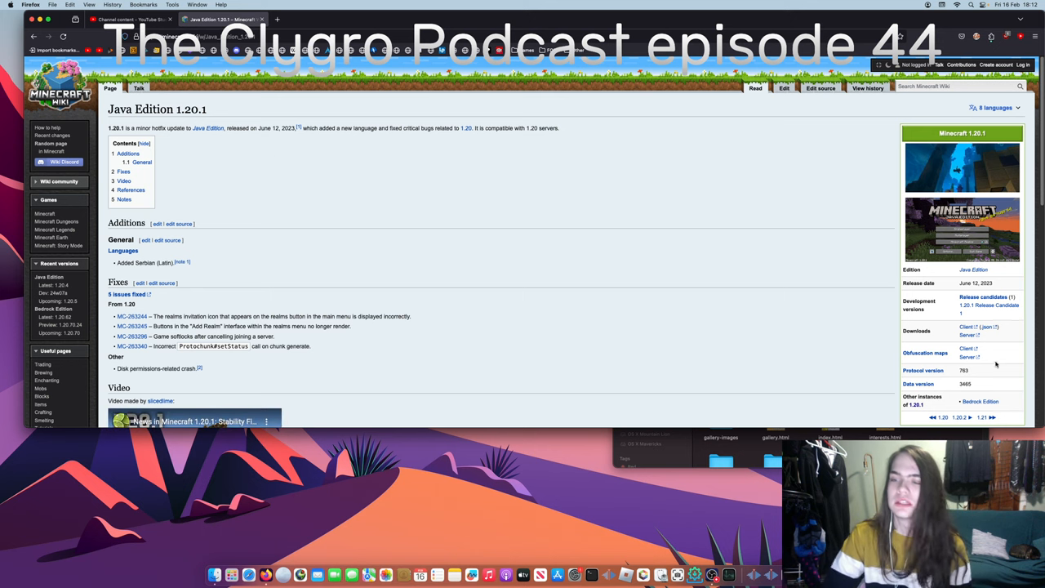
Read the Java Edition 1.20.2 and 1.20 articles, then go back to the 1.20.1 page.
{"action": "left_click", "coordinate": [969, 419]}
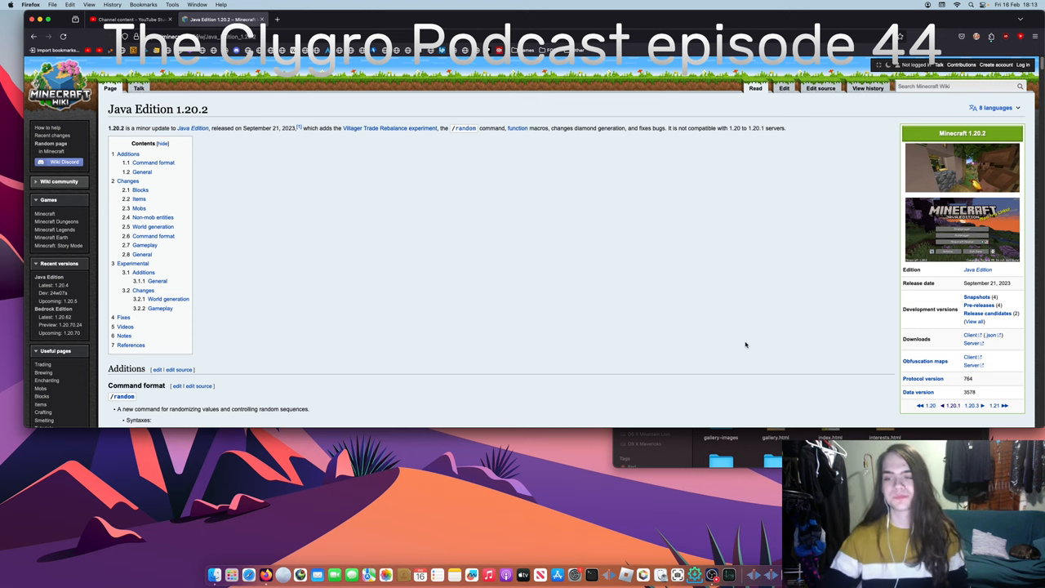
{"action": "left_click", "coordinate": [930, 405]}
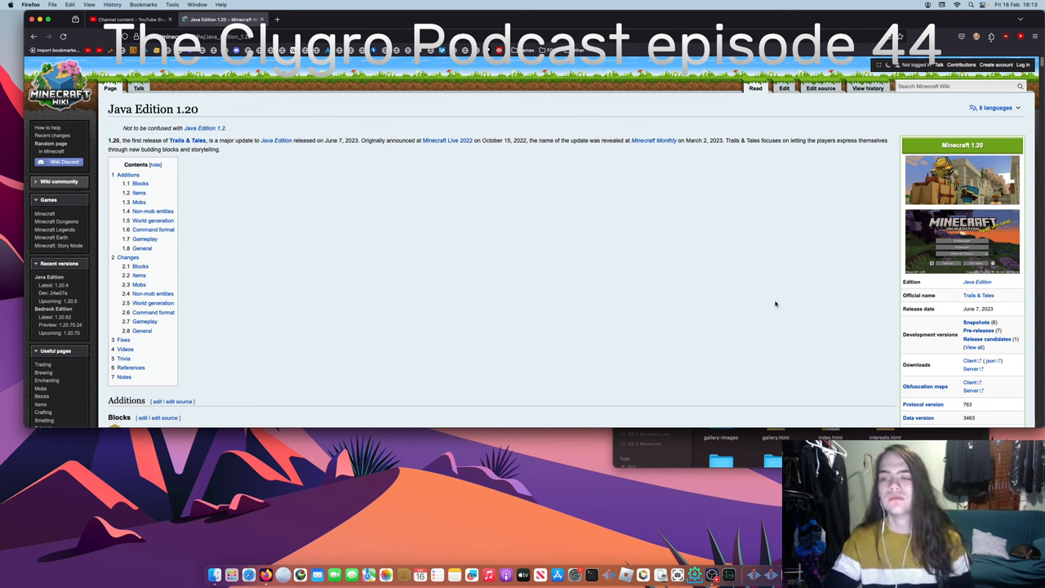
{"action": "key", "text": "alt+Left"}
{"action": "key", "text": "alt+Left"}
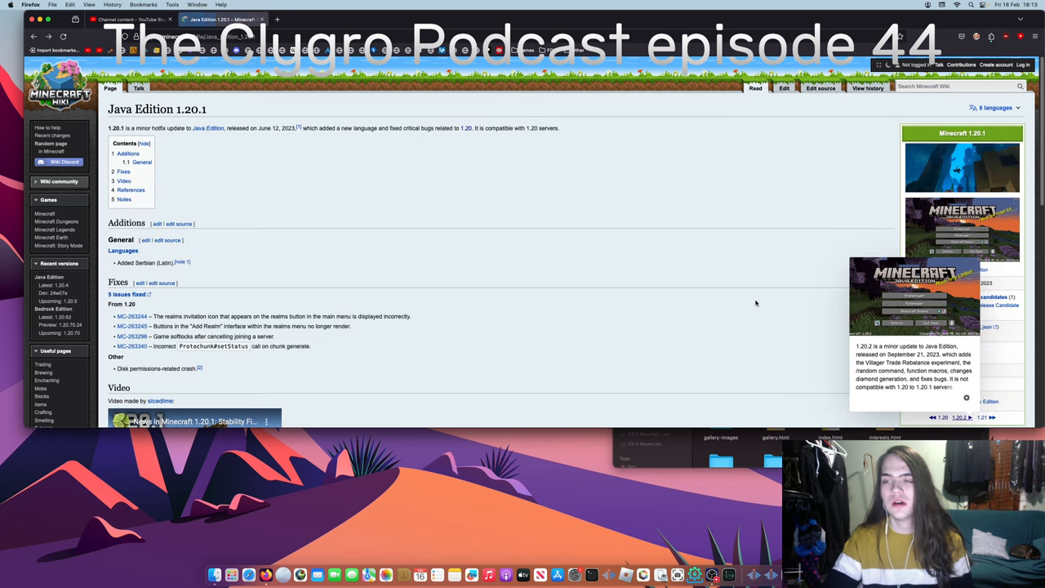
{"action": "key", "text": "alt+Left"}
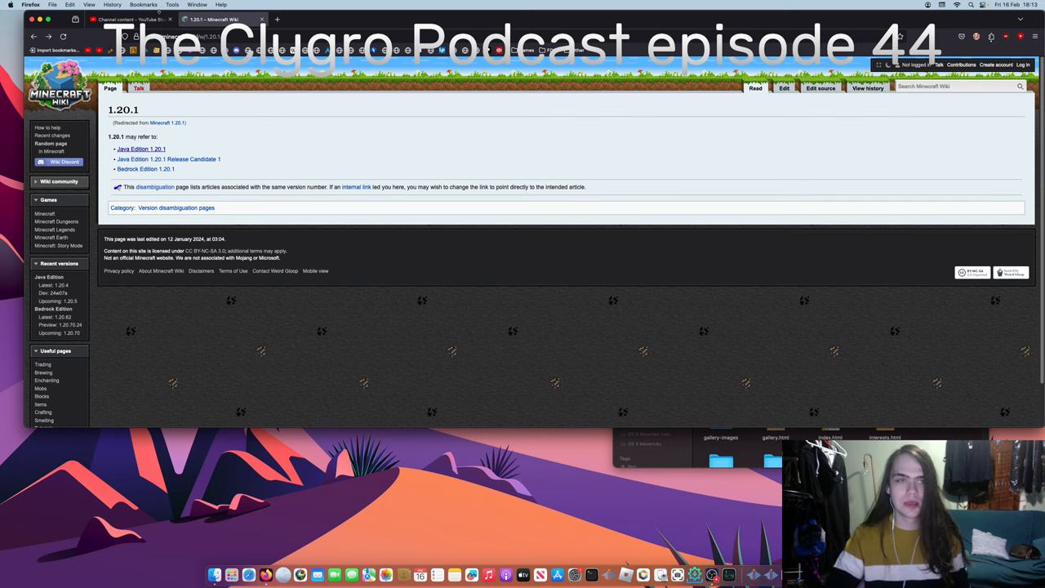
Return to the YouTube Studio video list tab.
{"action": "left_click", "coordinate": [131, 18]}
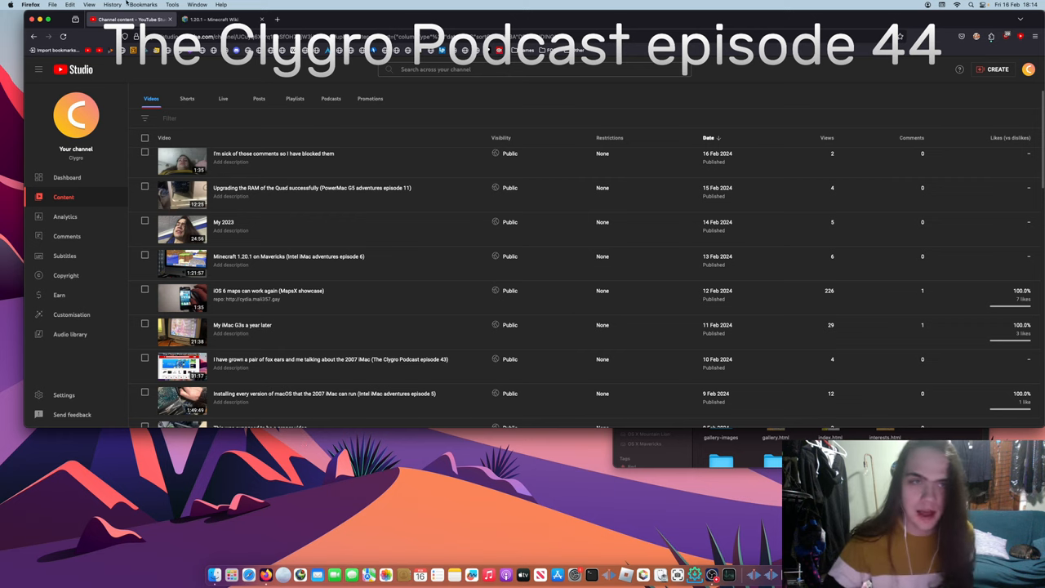
Search the CeX shop for '533mhz' in a new tab and show the DDR2 memory results.
{"action": "left_click", "coordinate": [277, 19]}
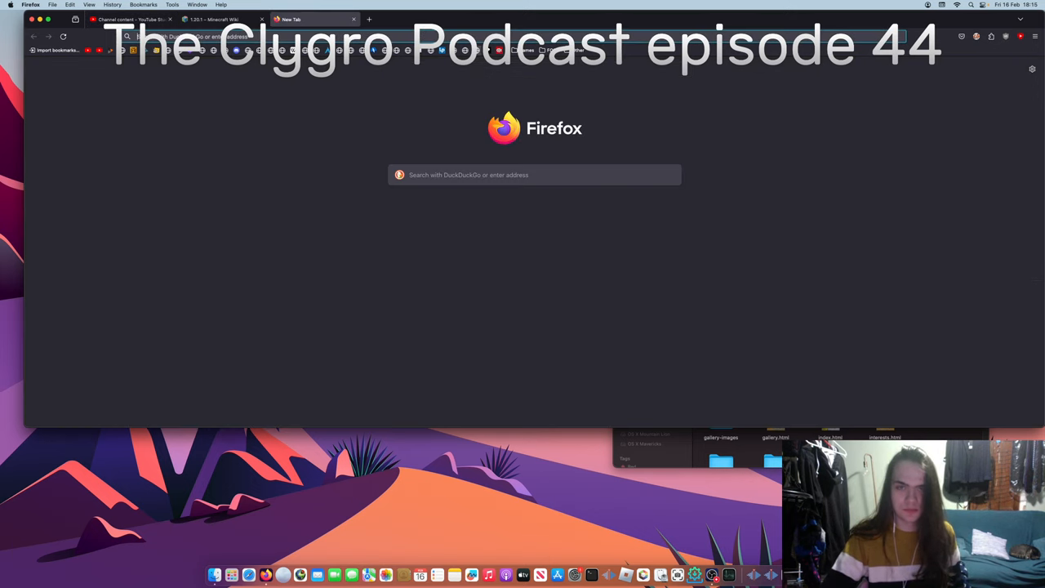
{"action": "left_click", "coordinate": [499, 50]}
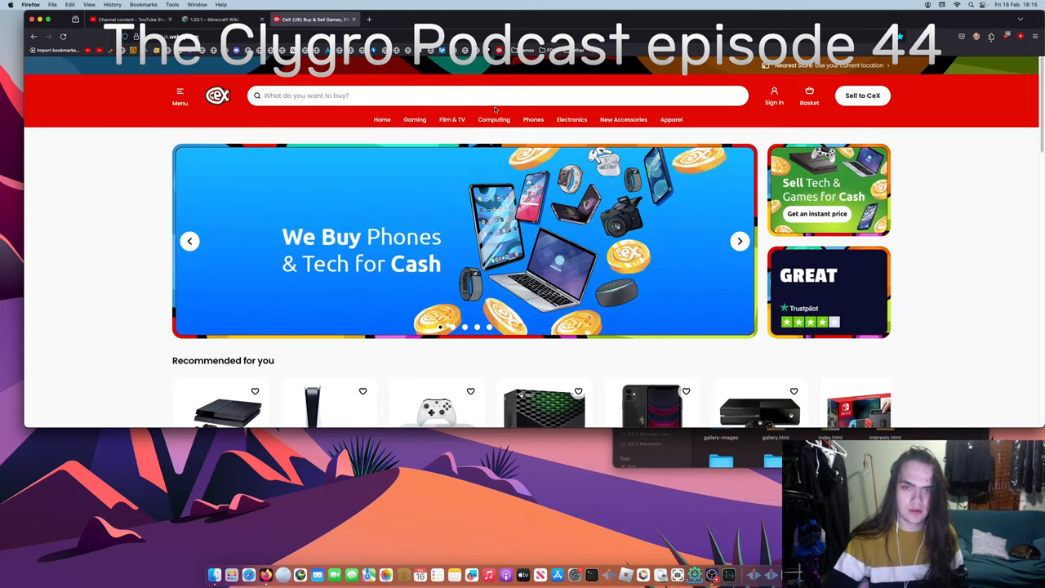
{"action": "left_click", "coordinate": [511, 98]}
{"action": "type", "text": "533mhz"}
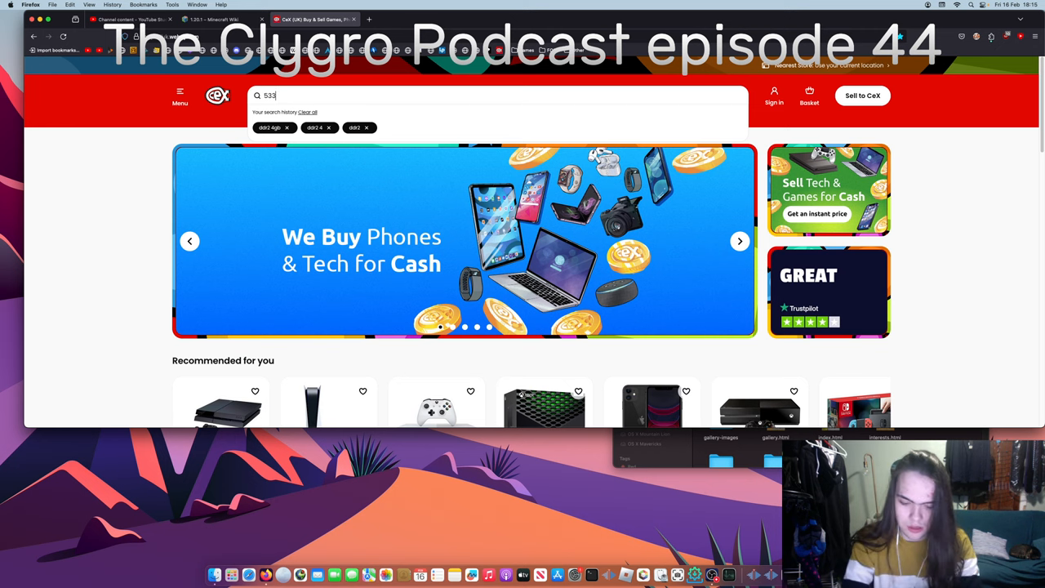
{"action": "key", "text": "Return"}
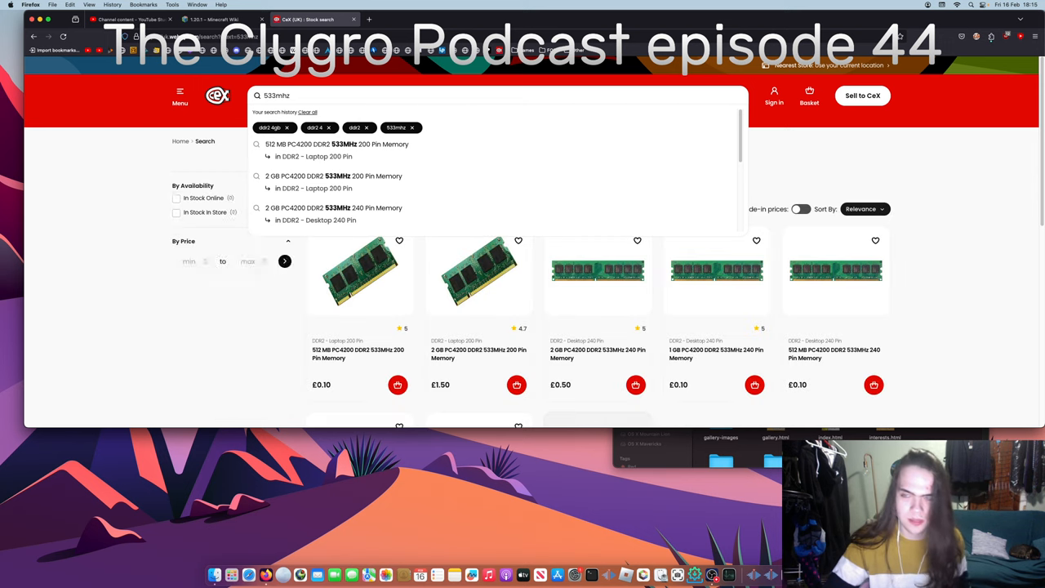
{"action": "left_click", "coordinate": [1000, 247]}
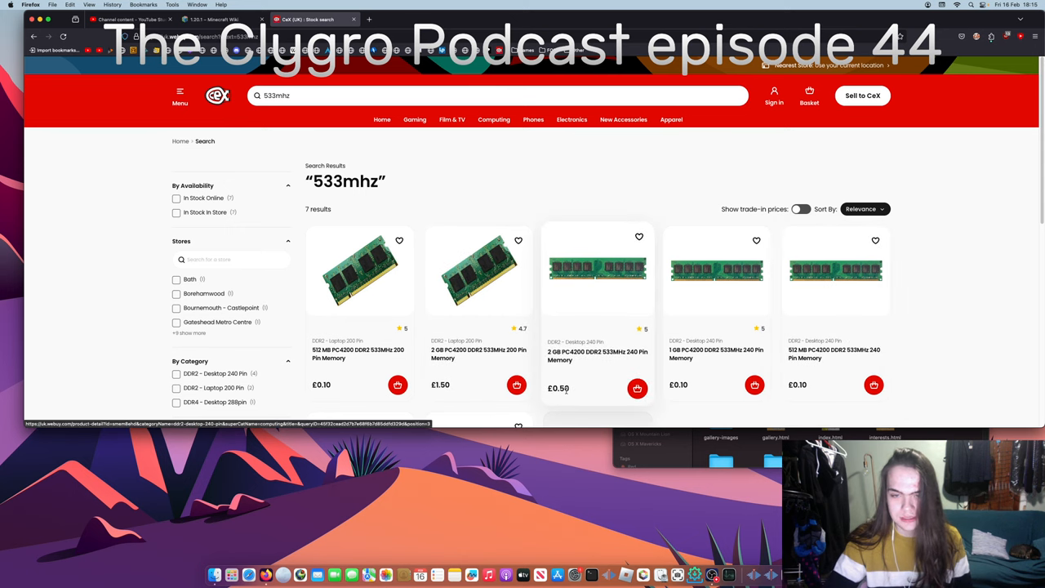
{"action": "scroll", "coordinate": [570, 364], "scroll_direction": "down", "scroll_amount": 1}
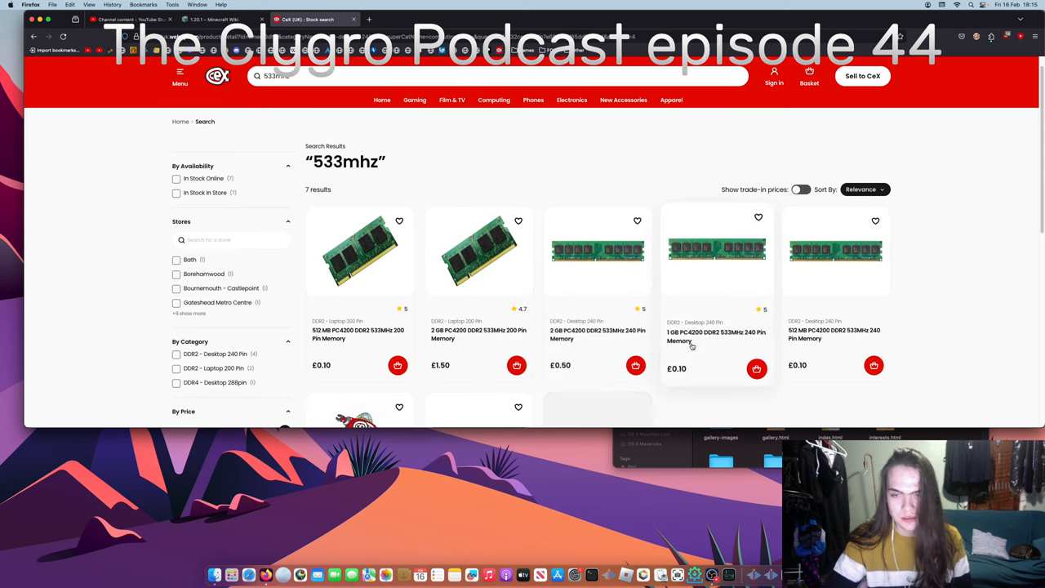
Check all-store stock for the 1 GB DDR2 533MHz 240 pin memory, then return to the results.
{"action": "left_click", "coordinate": [702, 334]}
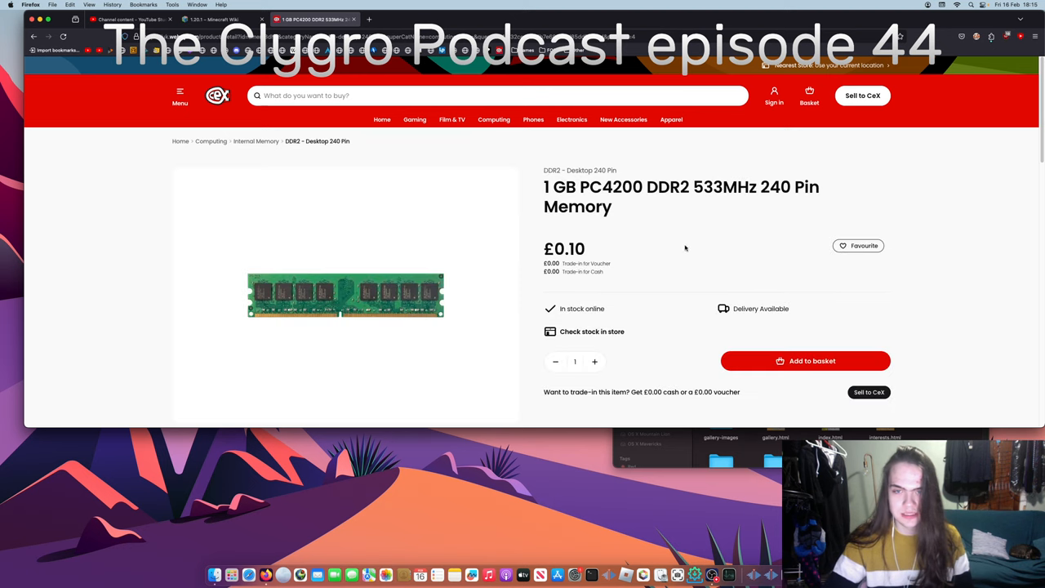
{"action": "left_click", "coordinate": [603, 345]}
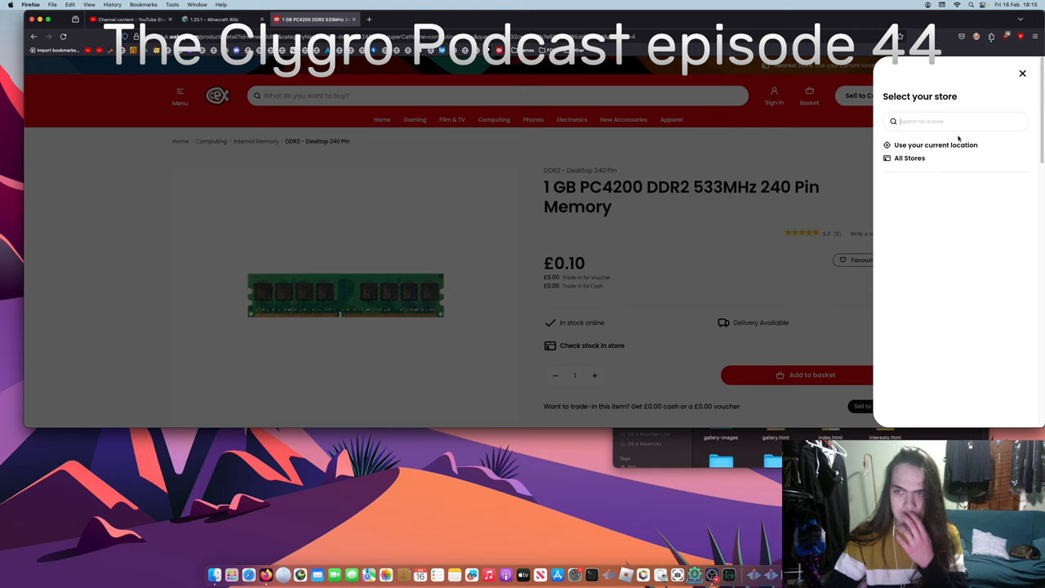
{"action": "left_click", "coordinate": [904, 159]}
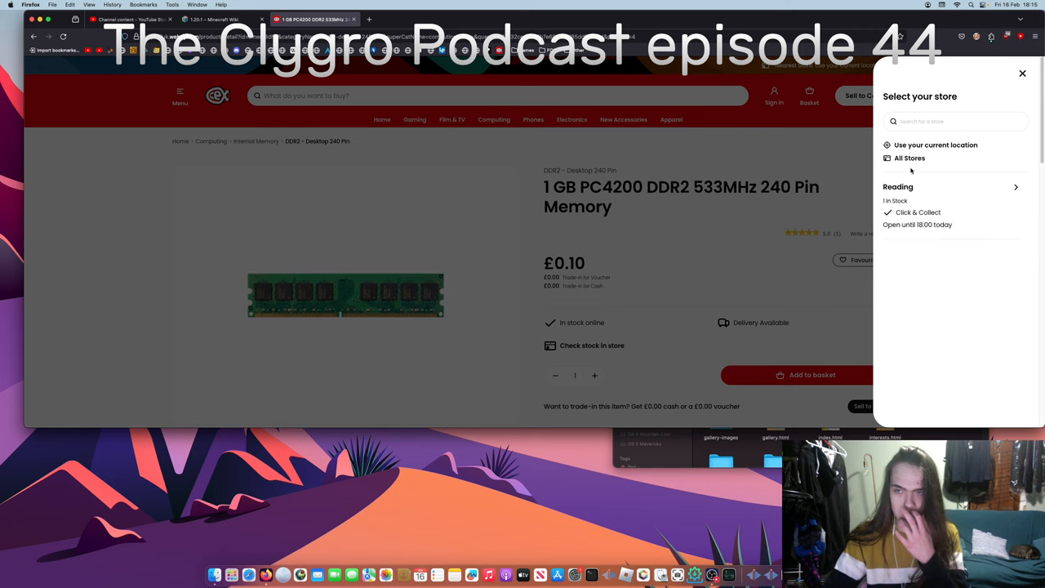
{"action": "left_click", "coordinate": [816, 181]}
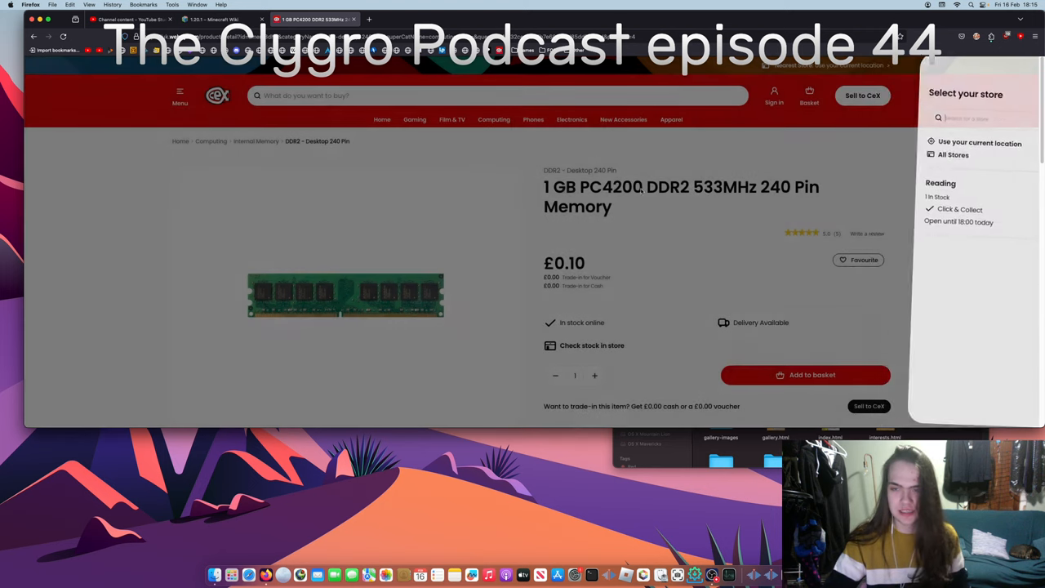
{"action": "scroll", "coordinate": [550, 292], "scroll_direction": "down", "scroll_amount": 2}
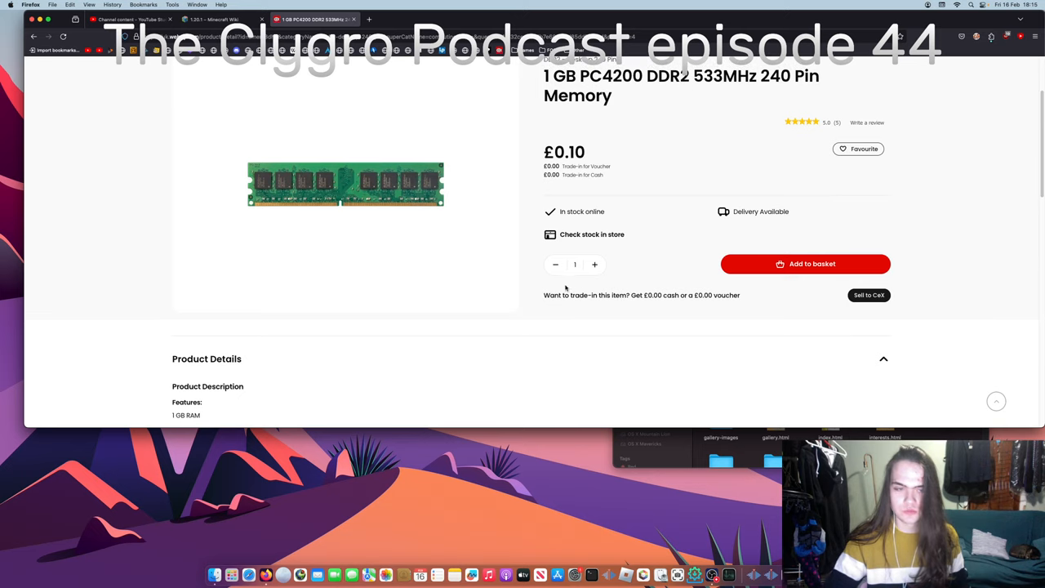
{"action": "key", "text": "super+Left"}
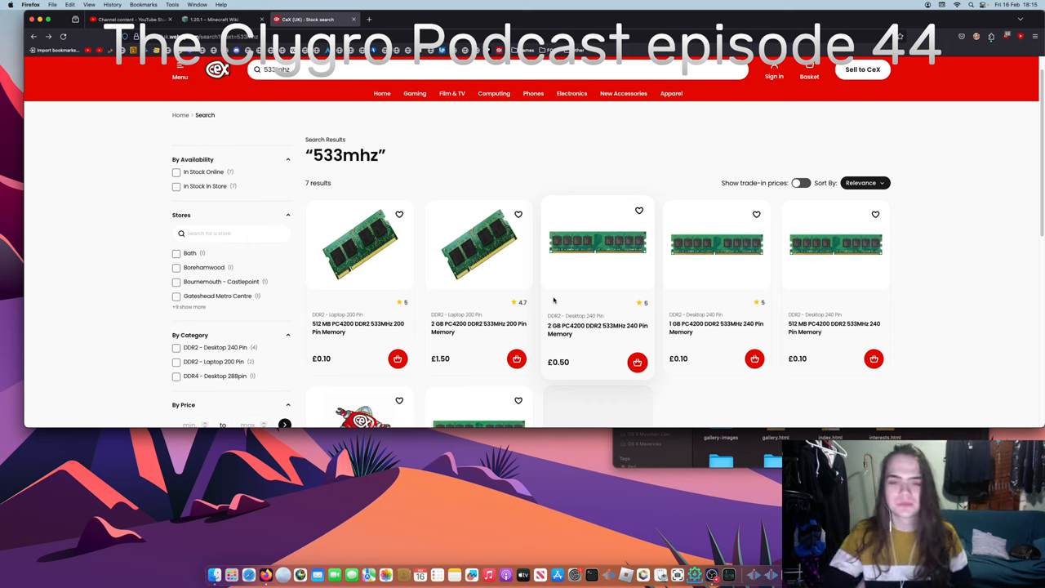
{"action": "scroll", "coordinate": [576, 294], "scroll_direction": "down", "scroll_amount": 3}
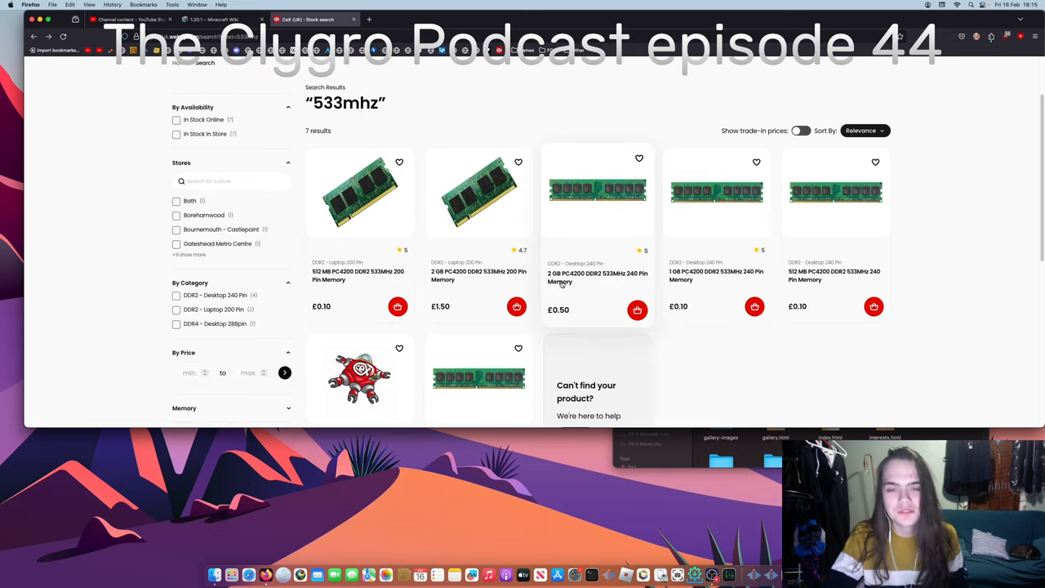
{"action": "scroll", "coordinate": [575, 294], "scroll_direction": "down", "scroll_amount": 2}
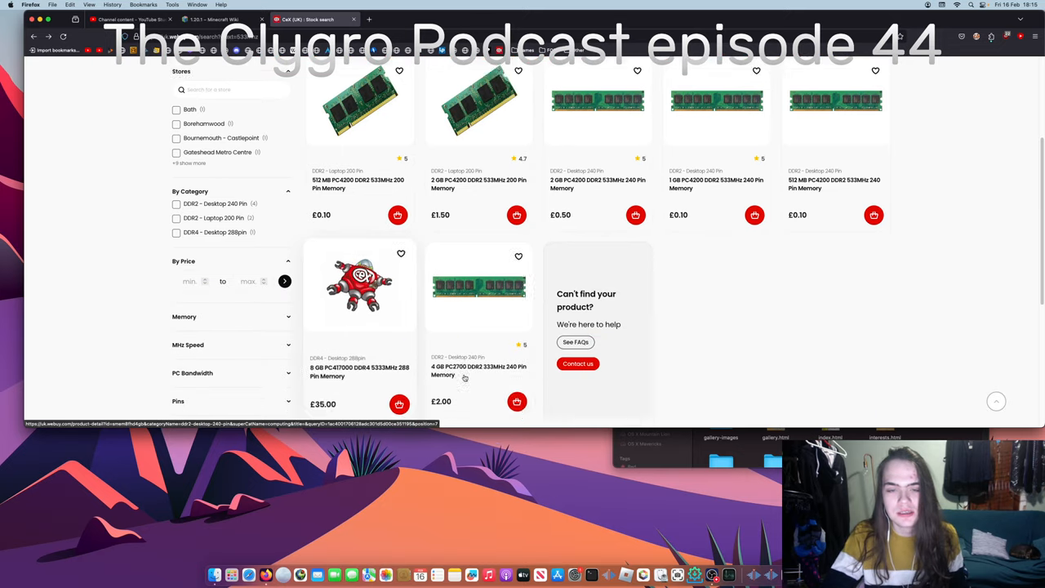
{"action": "scroll", "coordinate": [408, 392], "scroll_direction": "down", "scroll_amount": 1}
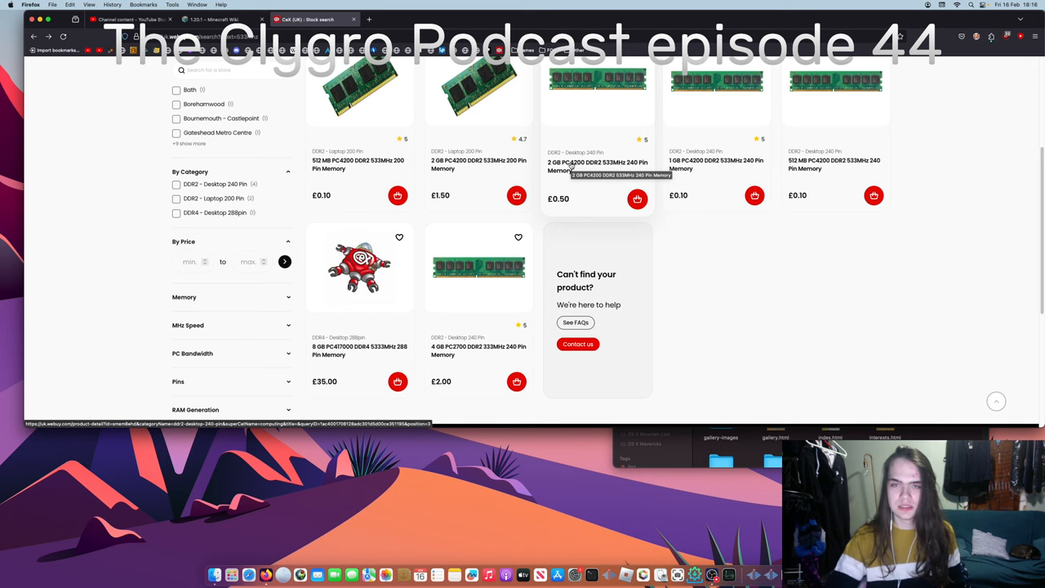
Check all-store stock for the 2 GB PC4200 DDR2 533MHz 240 Pin memory.
{"action": "left_click", "coordinate": [571, 167]}
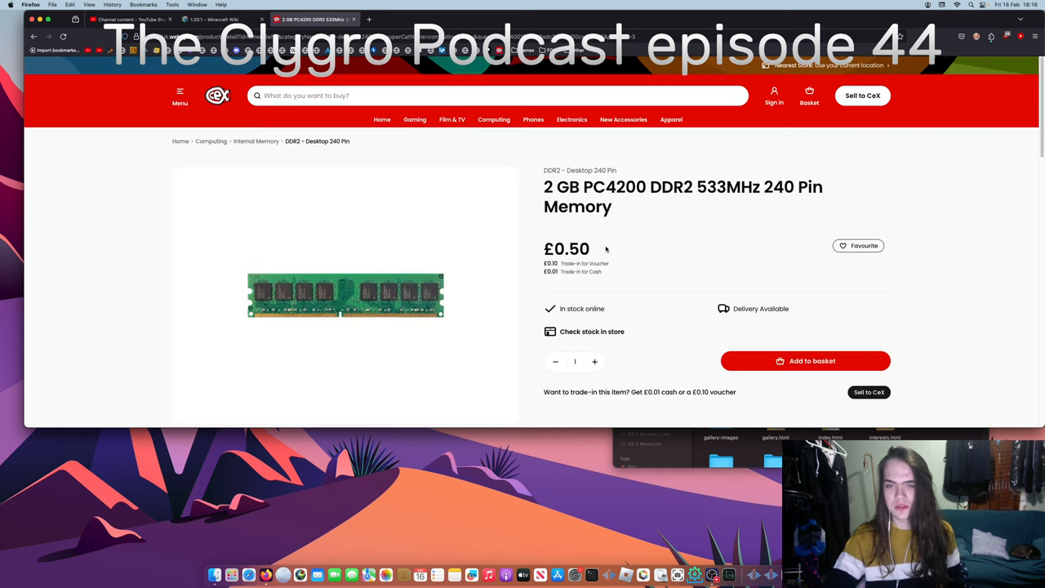
{"action": "left_click", "coordinate": [609, 346]}
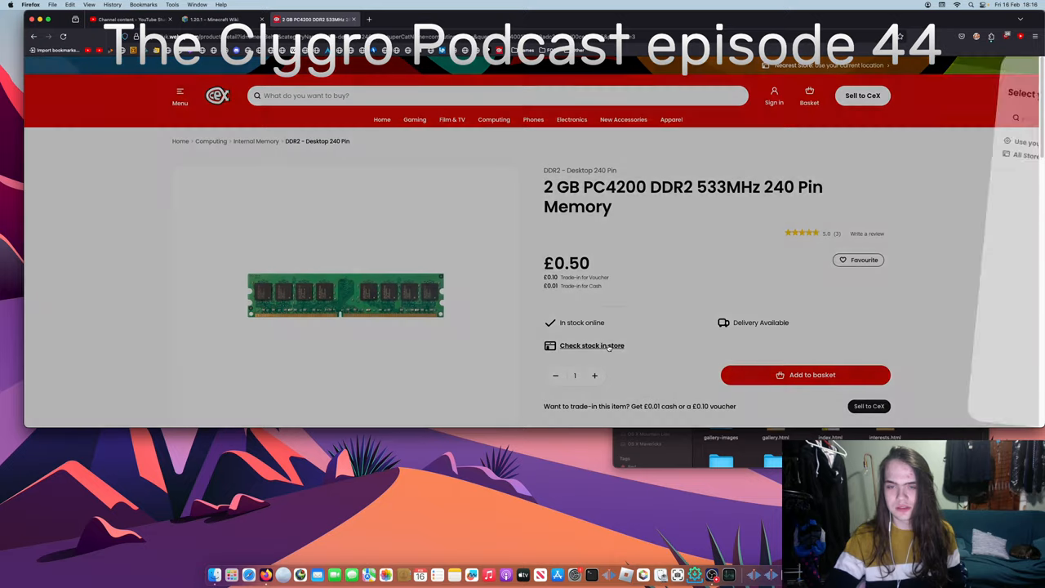
{"action": "left_click", "coordinate": [912, 158]}
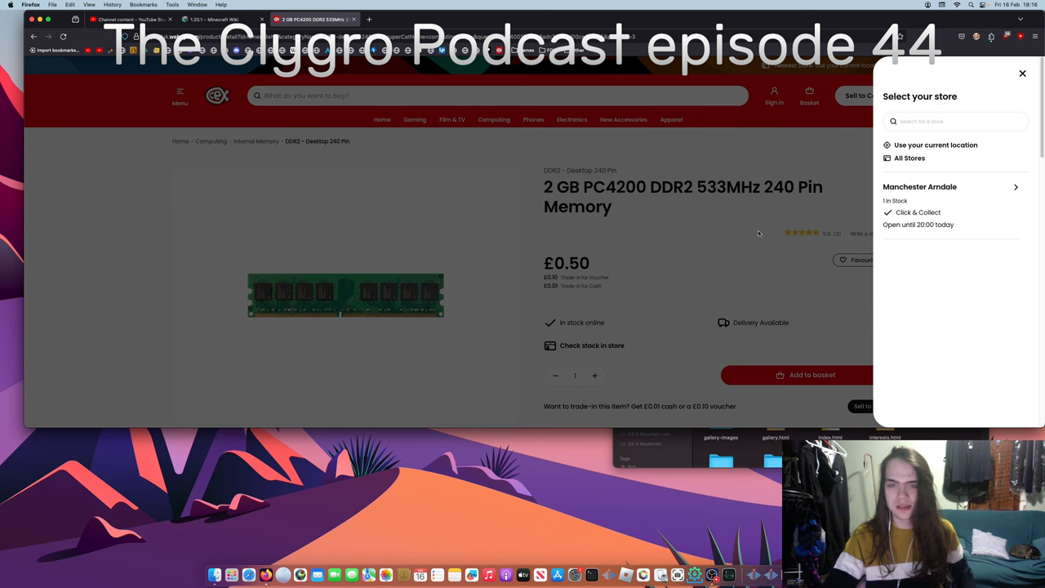
{"action": "left_click", "coordinate": [858, 245]}
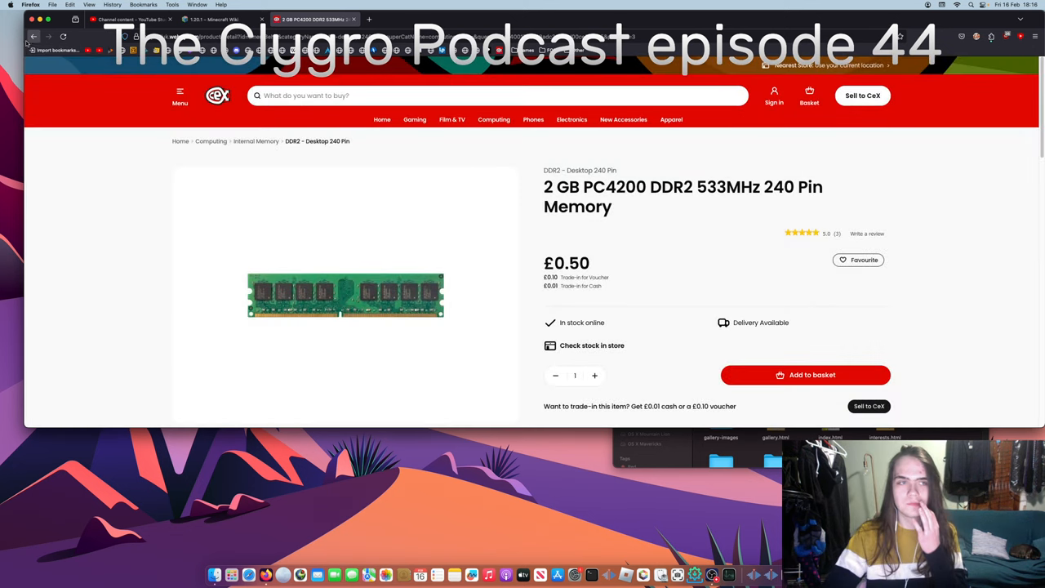
Check all-store stock for the 1 GB PC4200 DDR2 533MHz 240 Pin memory, then return to the results.
{"action": "left_click", "coordinate": [32, 37]}
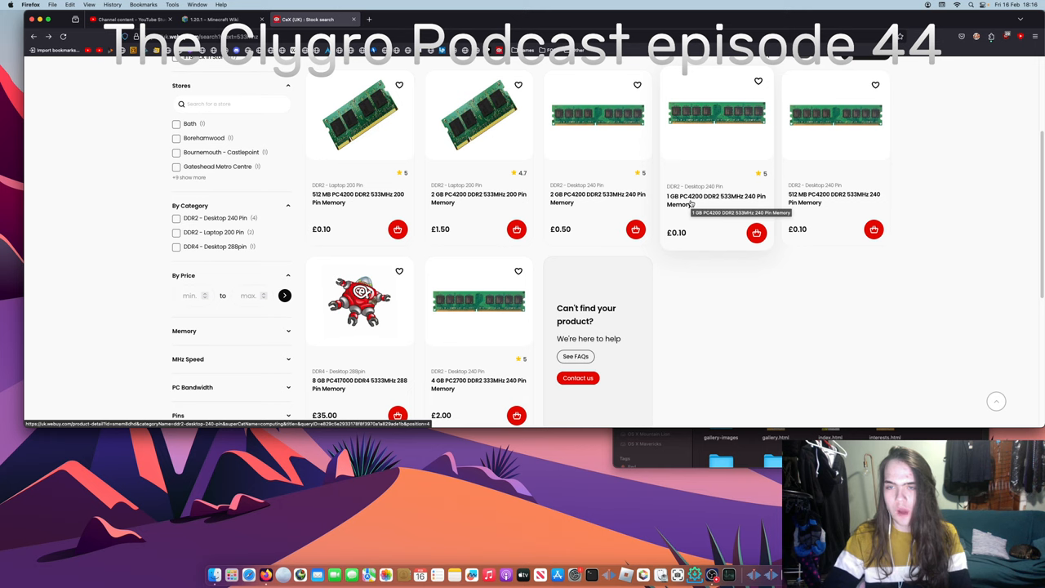
{"action": "scroll", "coordinate": [696, 202], "scroll_direction": "down", "scroll_amount": 8}
{"action": "key", "text": "super+Left"}
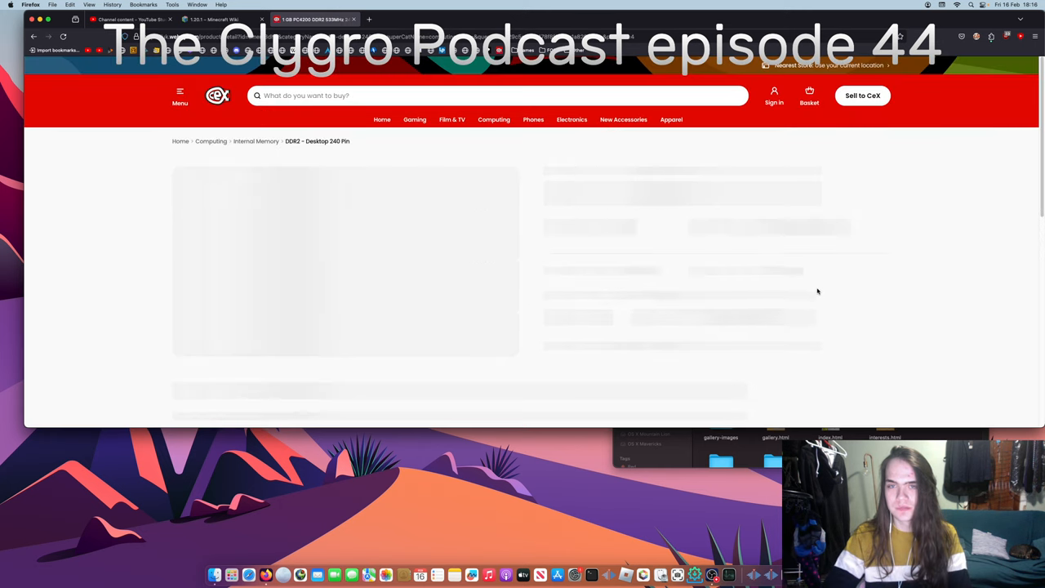
{"action": "scroll", "coordinate": [687, 317], "scroll_direction": "down", "scroll_amount": 1}
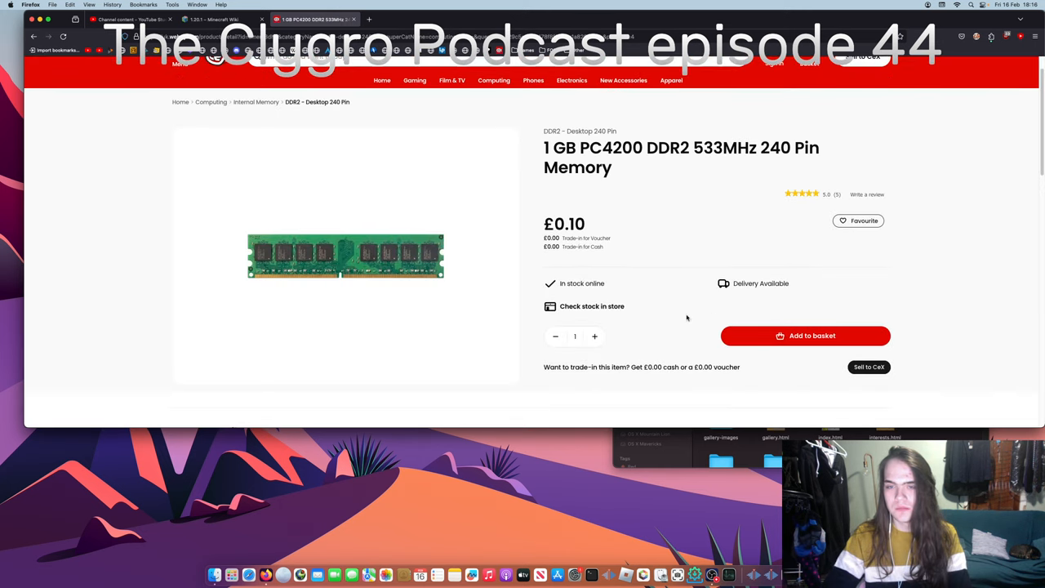
{"action": "left_click", "coordinate": [608, 307]}
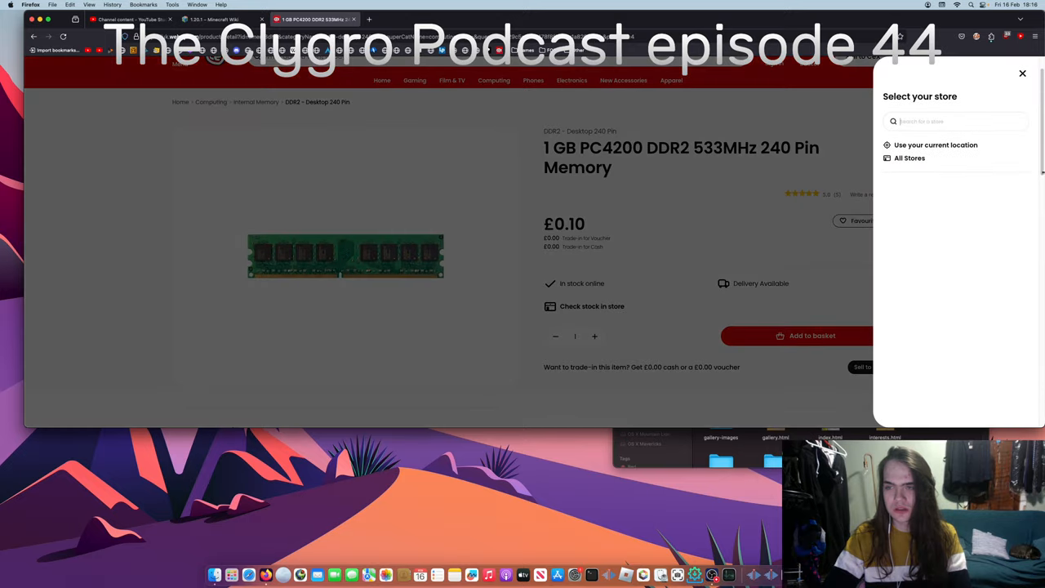
{"action": "left_click", "coordinate": [906, 158]}
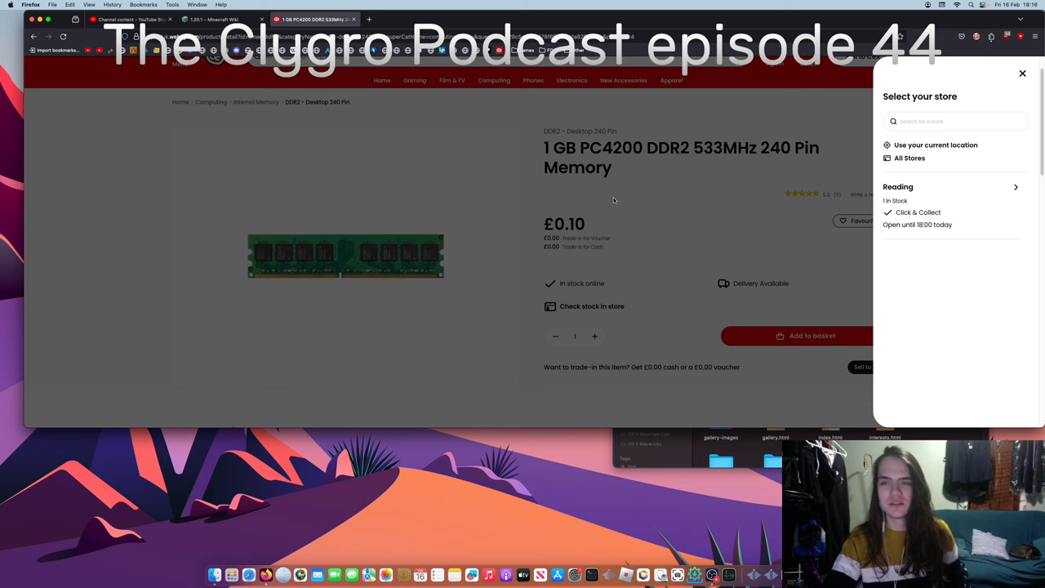
{"action": "left_click", "coordinate": [517, 214]}
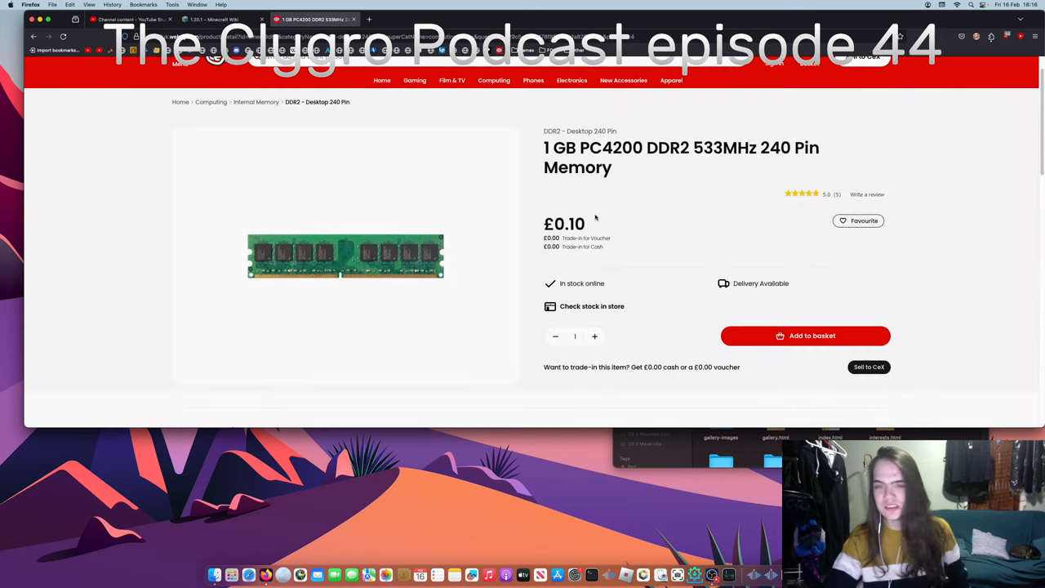
{"action": "key", "text": "alt+Left"}
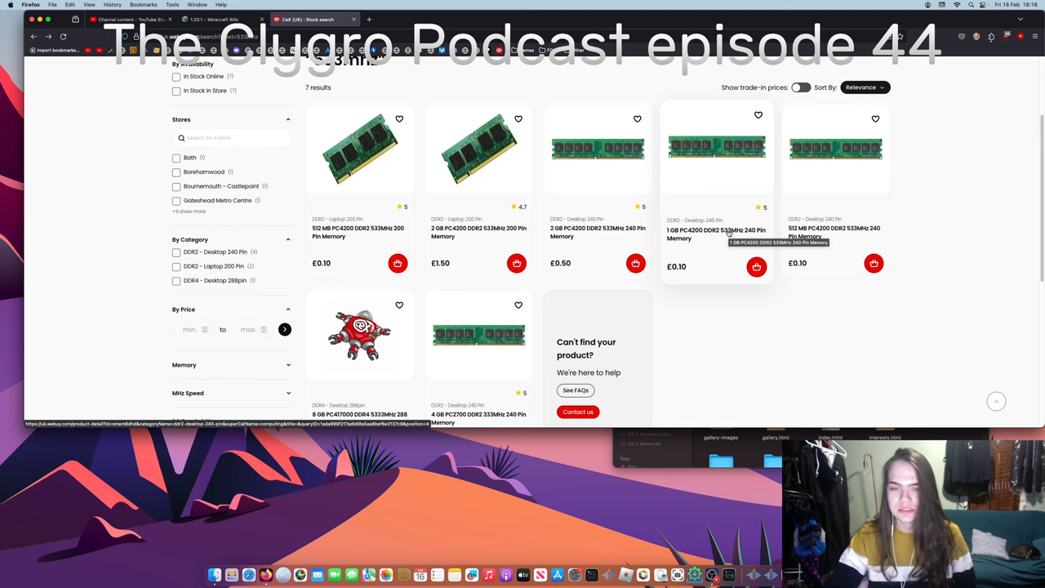
{"action": "scroll", "coordinate": [728, 234], "scroll_direction": "up", "scroll_amount": 4}
{"action": "scroll", "coordinate": [728, 261], "scroll_direction": "up", "scroll_amount": 4}
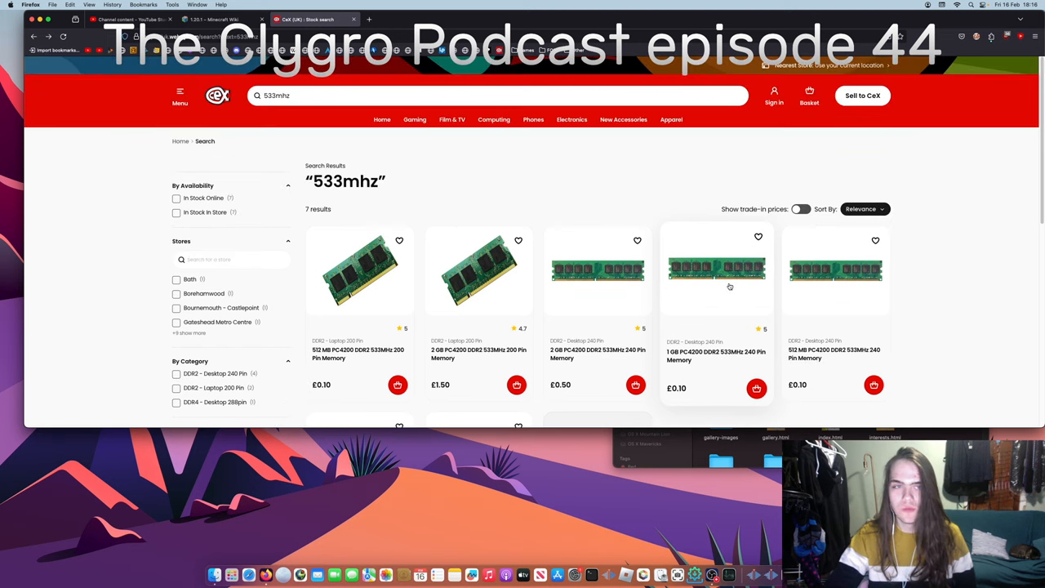
{"action": "scroll", "coordinate": [731, 285], "scroll_direction": "down", "scroll_amount": 4}
{"action": "scroll", "coordinate": [731, 285], "scroll_direction": "down", "scroll_amount": 4}
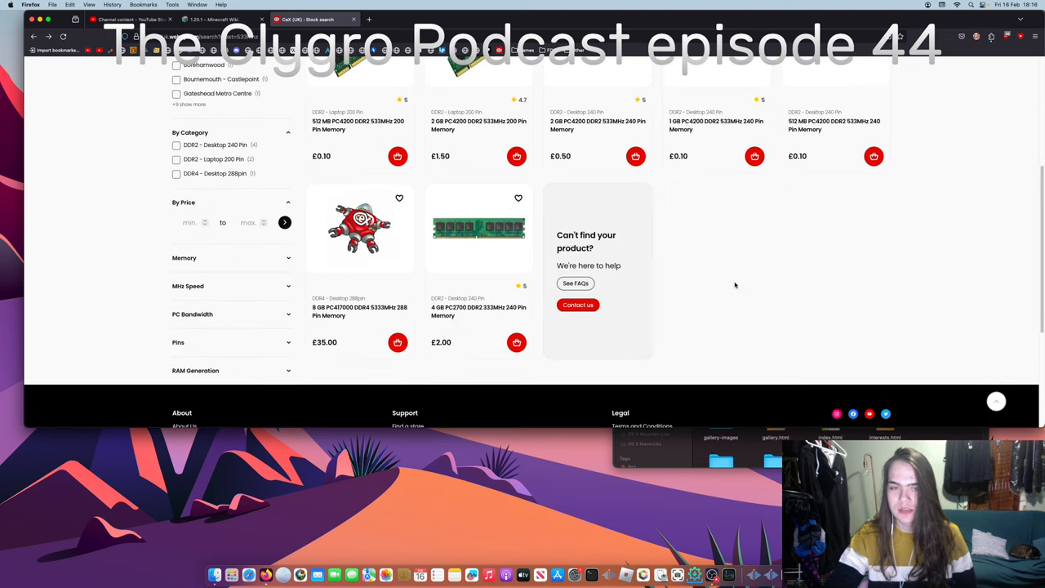
{"action": "scroll", "coordinate": [734, 285], "scroll_direction": "down", "scroll_amount": 1}
{"action": "scroll", "coordinate": [735, 285], "scroll_direction": "up", "scroll_amount": 3}
{"action": "scroll", "coordinate": [726, 285], "scroll_direction": "up", "scroll_amount": 4}
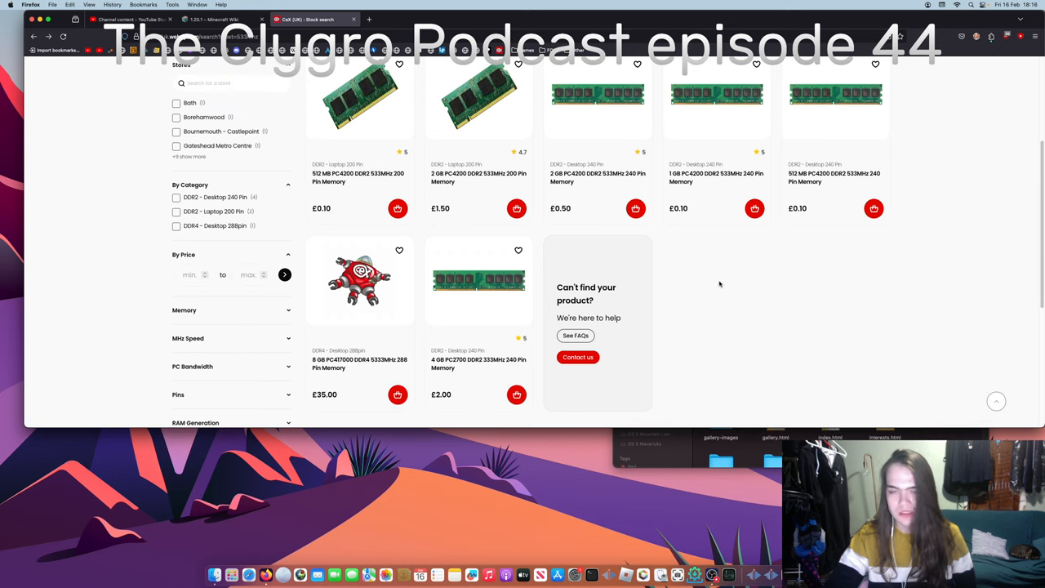
{"action": "scroll", "coordinate": [718, 284], "scroll_direction": "up", "scroll_amount": 2}
{"action": "scroll", "coordinate": [719, 283], "scroll_direction": "up", "scroll_amount": 2}
{"action": "scroll", "coordinate": [719, 283], "scroll_direction": "down", "scroll_amount": 5}
{"action": "scroll", "coordinate": [721, 286], "scroll_direction": "up", "scroll_amount": 4}
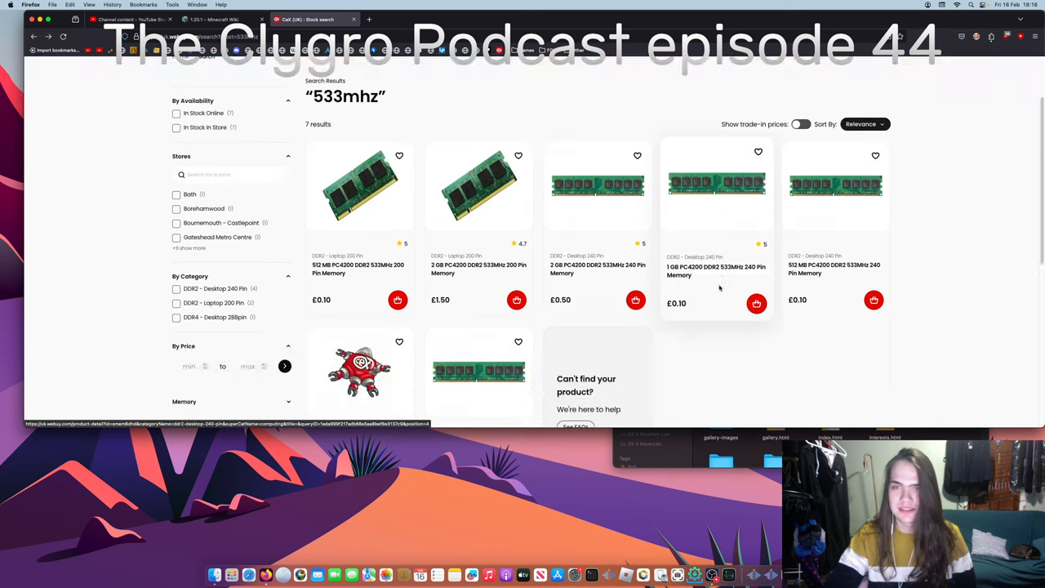
{"action": "scroll", "coordinate": [721, 289], "scroll_direction": "down", "scroll_amount": 3}
{"action": "scroll", "coordinate": [721, 289], "scroll_direction": "up", "scroll_amount": 2}
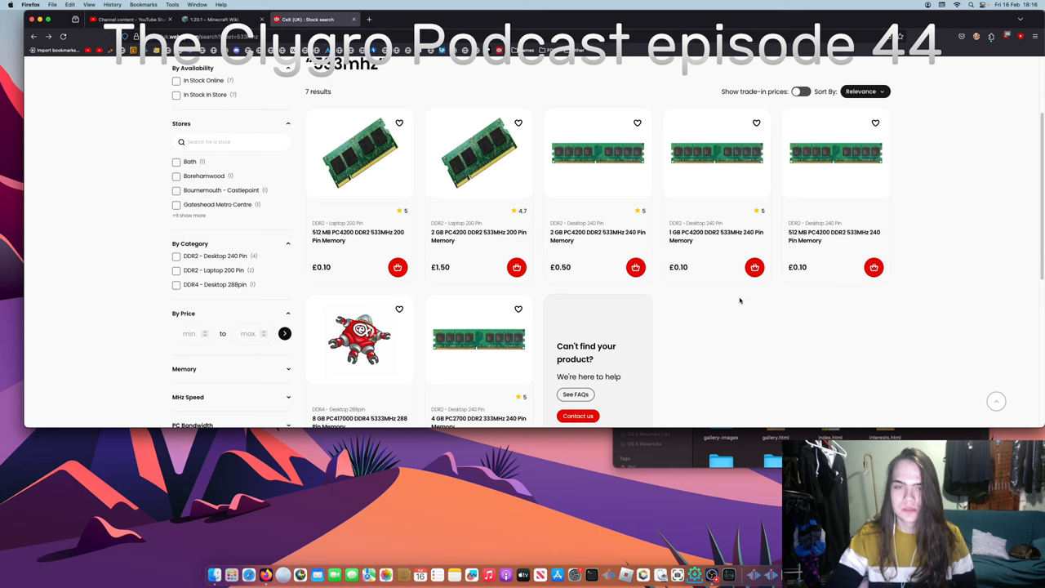
{"action": "scroll", "coordinate": [653, 245], "scroll_direction": "down", "scroll_amount": 1}
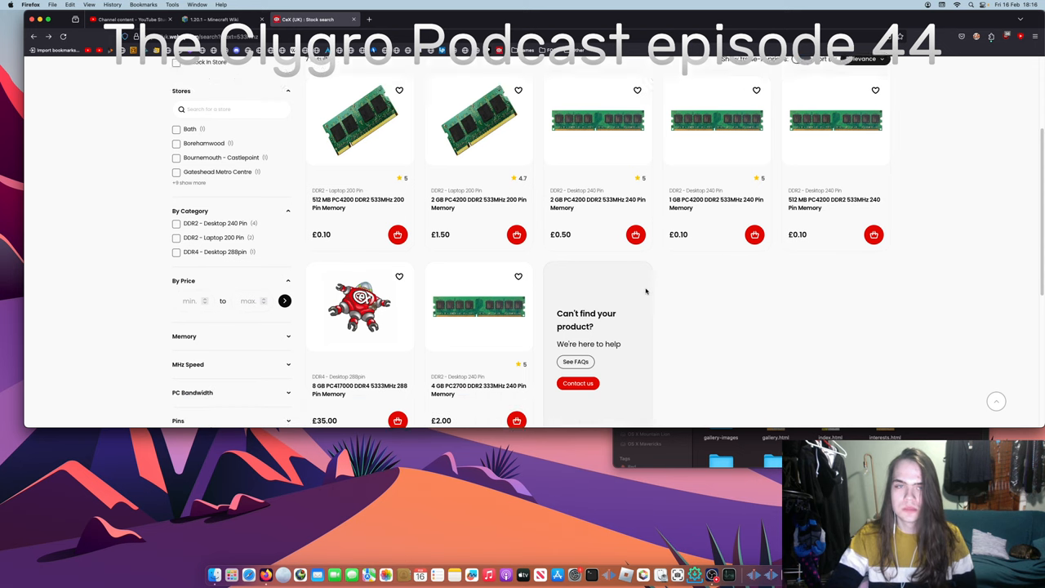
{"action": "scroll", "coordinate": [608, 191], "scroll_direction": "up", "scroll_amount": 5}
Search CeX for '667mhz' and open the 2 GB PC5300 DDR2 667MHz 200 Pin listing.
{"action": "left_click", "coordinate": [272, 95]}
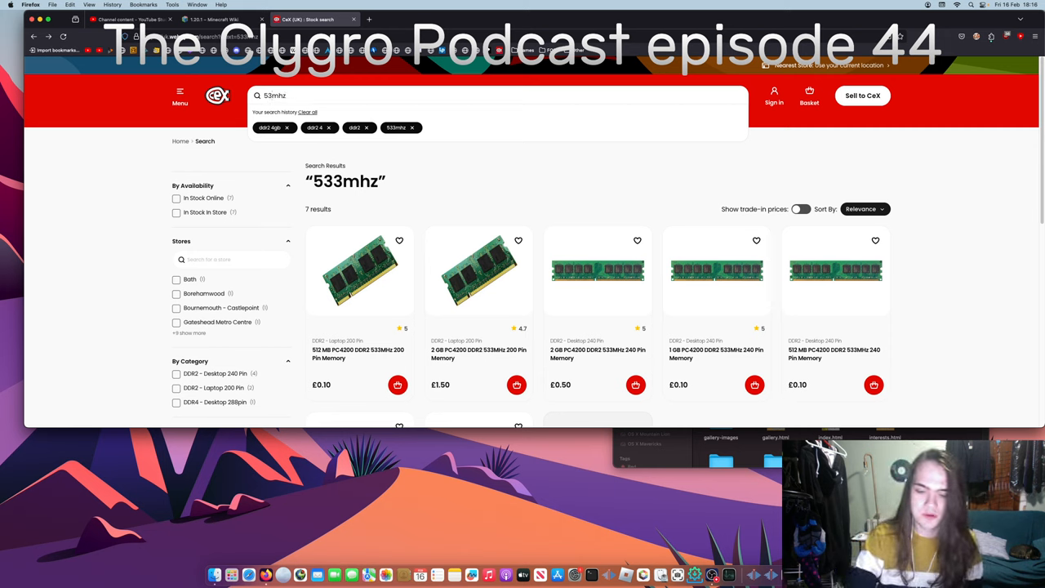
{"action": "type", "text": "667"}
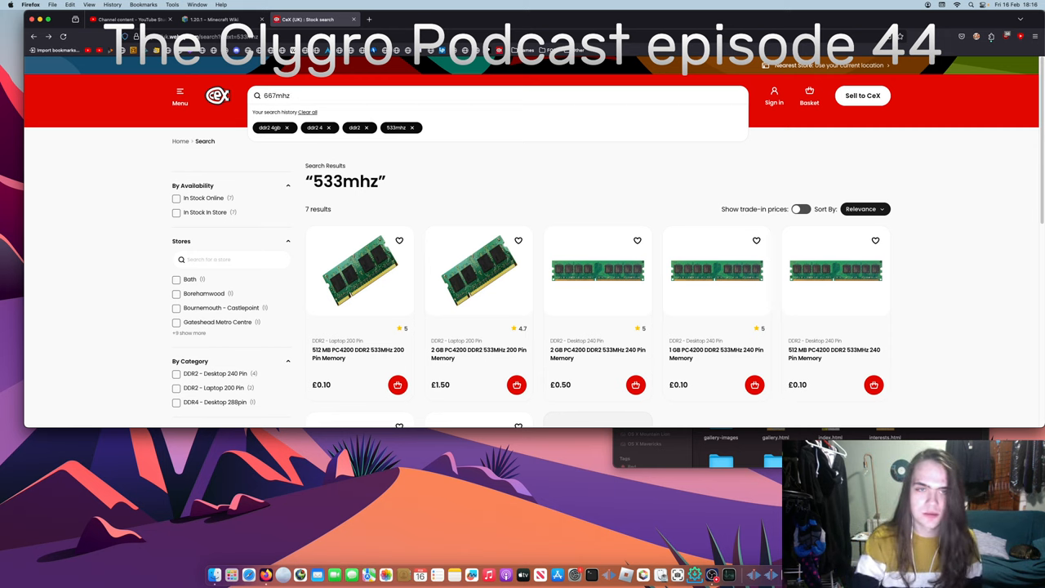
{"action": "key", "text": "Return"}
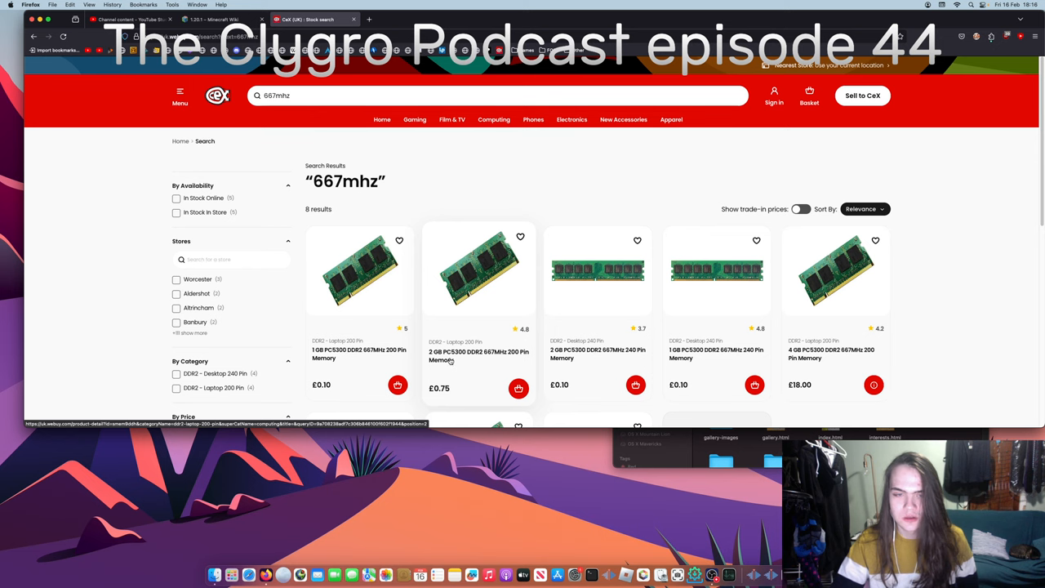
{"action": "left_click", "coordinate": [447, 357]}
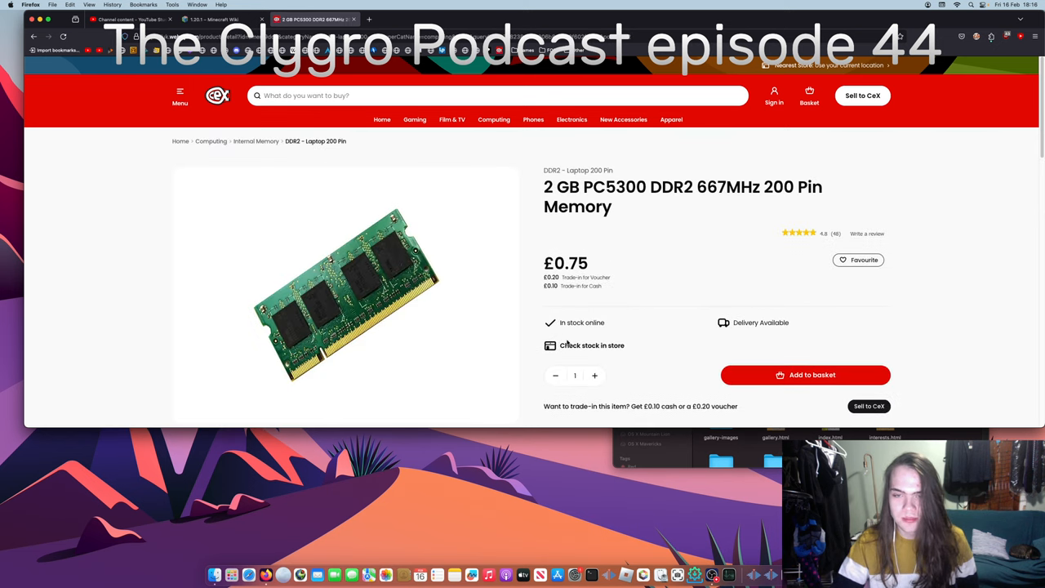
Check all-store stock availability for the 667MHz laptop memory.
{"action": "left_click", "coordinate": [574, 345]}
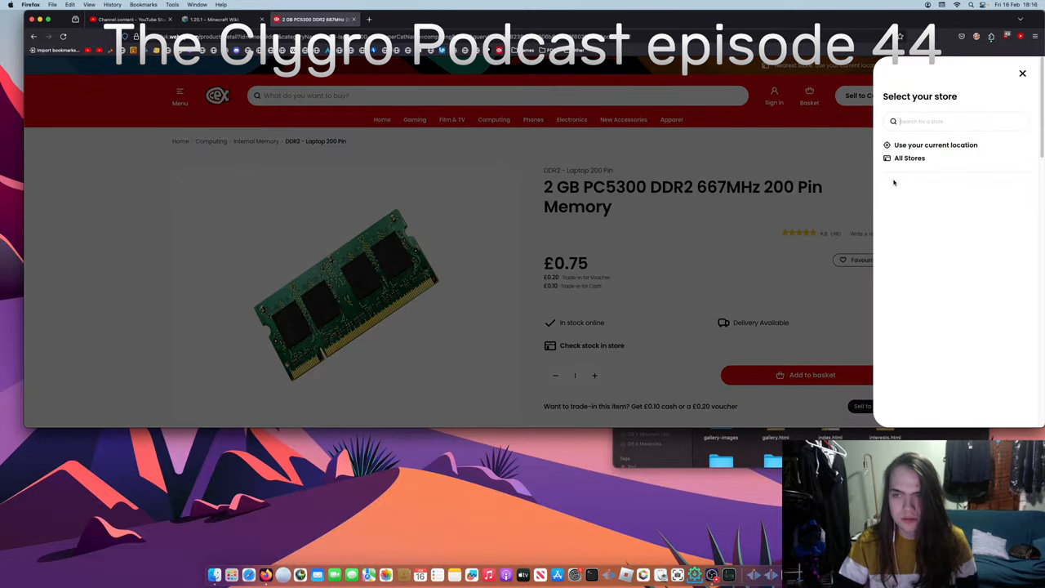
{"action": "left_click", "coordinate": [906, 159]}
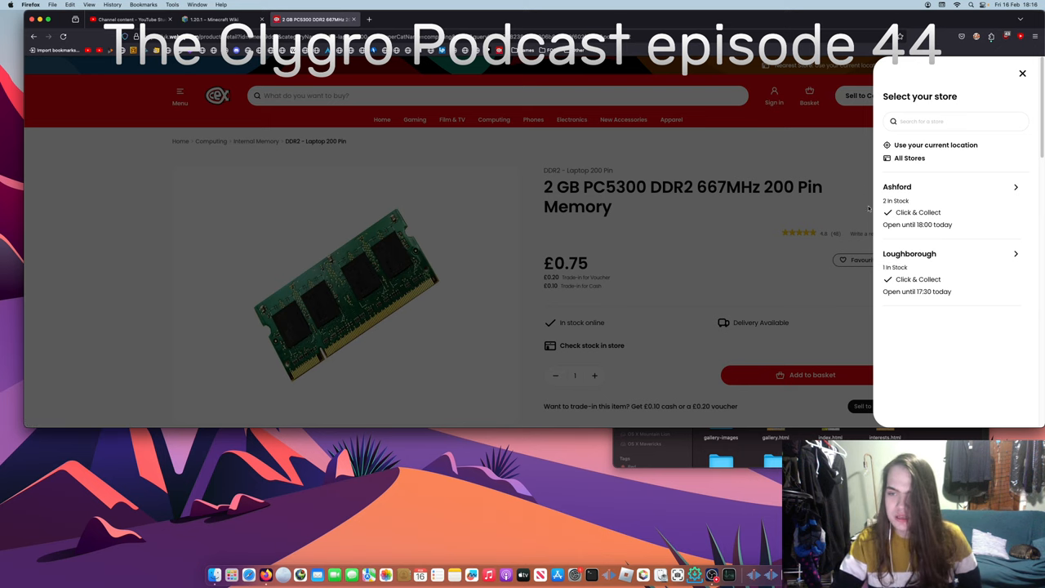
{"action": "left_click", "coordinate": [705, 256]}
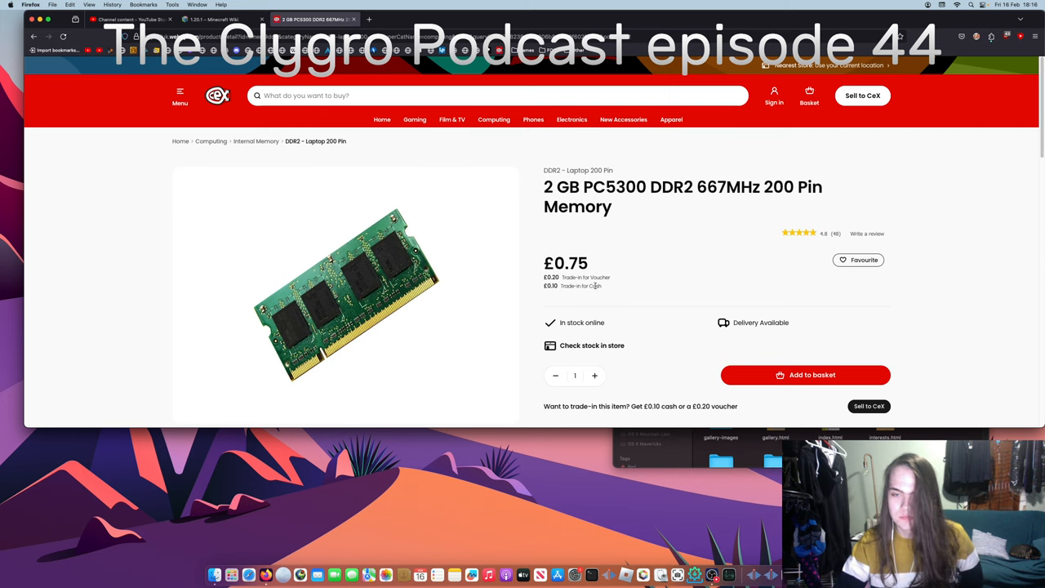
{"action": "scroll", "coordinate": [596, 286], "scroll_direction": "down", "scroll_amount": 3}
{"action": "scroll", "coordinate": [592, 283], "scroll_direction": "down", "scroll_amount": 4}
{"action": "scroll", "coordinate": [588, 282], "scroll_direction": "down", "scroll_amount": 4}
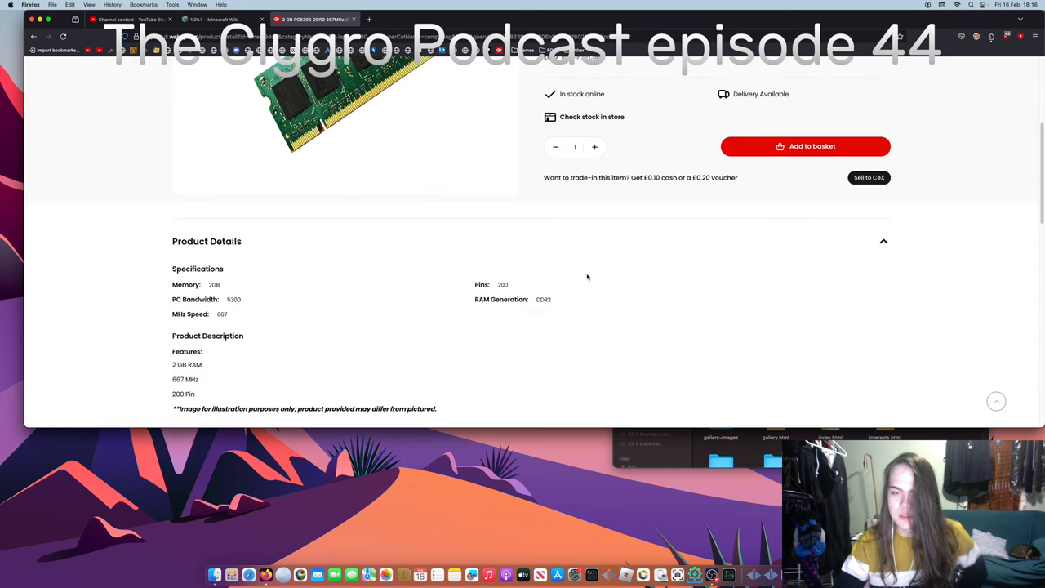
{"action": "scroll", "coordinate": [586, 280], "scroll_direction": "down", "scroll_amount": 2}
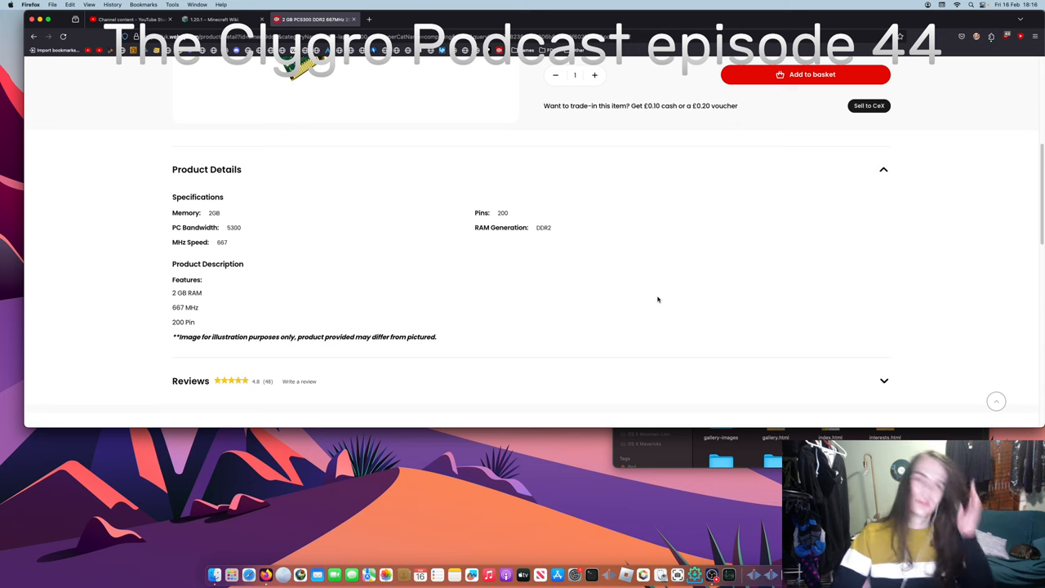
Go back to the 667mhz search results.
{"action": "left_click", "coordinate": [34, 37]}
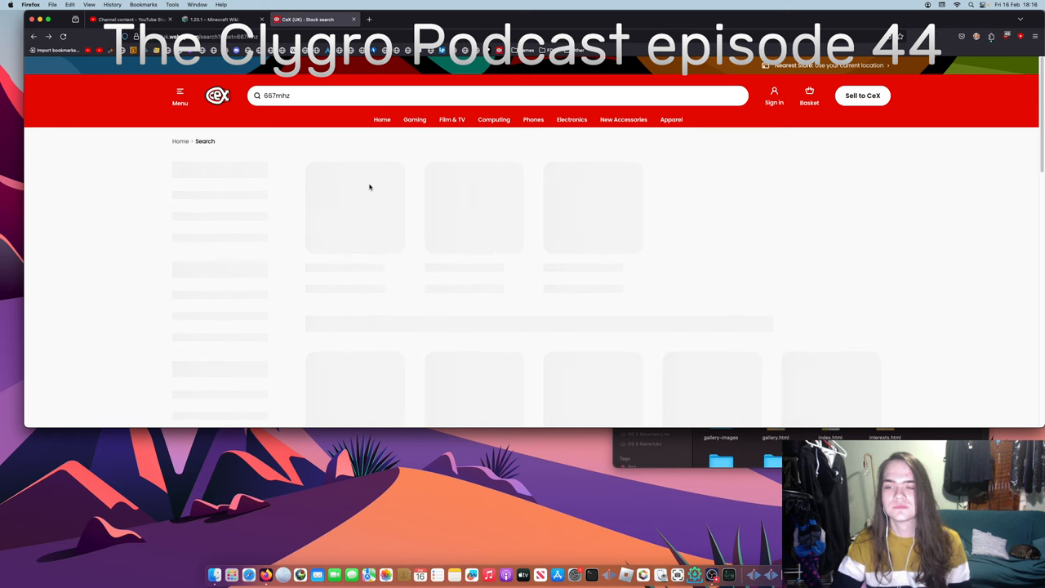
{"action": "scroll", "coordinate": [386, 193], "scroll_direction": "down", "scroll_amount": 3}
{"action": "scroll", "coordinate": [385, 194], "scroll_direction": "down", "scroll_amount": 3}
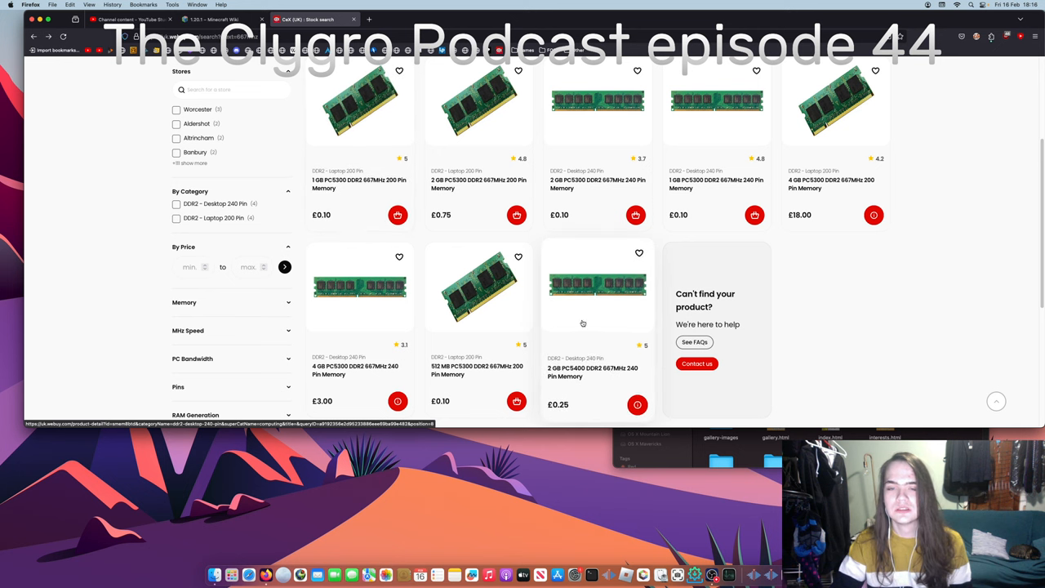
{"action": "scroll", "coordinate": [605, 321], "scroll_direction": "down", "scroll_amount": 1}
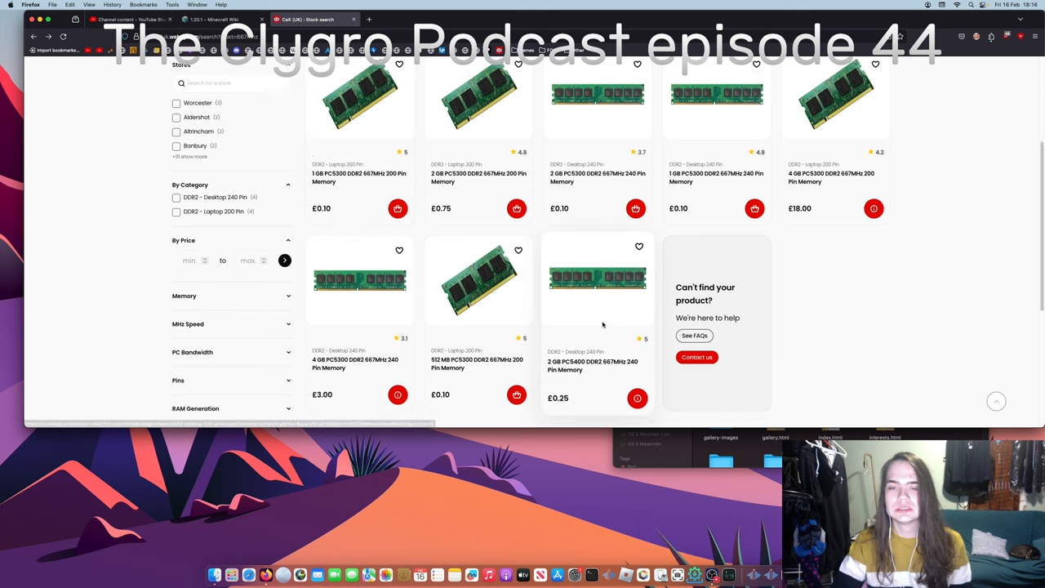
{"action": "scroll", "coordinate": [605, 322], "scroll_direction": "up", "scroll_amount": 4}
{"action": "scroll", "coordinate": [587, 327], "scroll_direction": "down", "scroll_amount": 1}
{"action": "scroll", "coordinate": [586, 336], "scroll_direction": "down", "scroll_amount": 1}
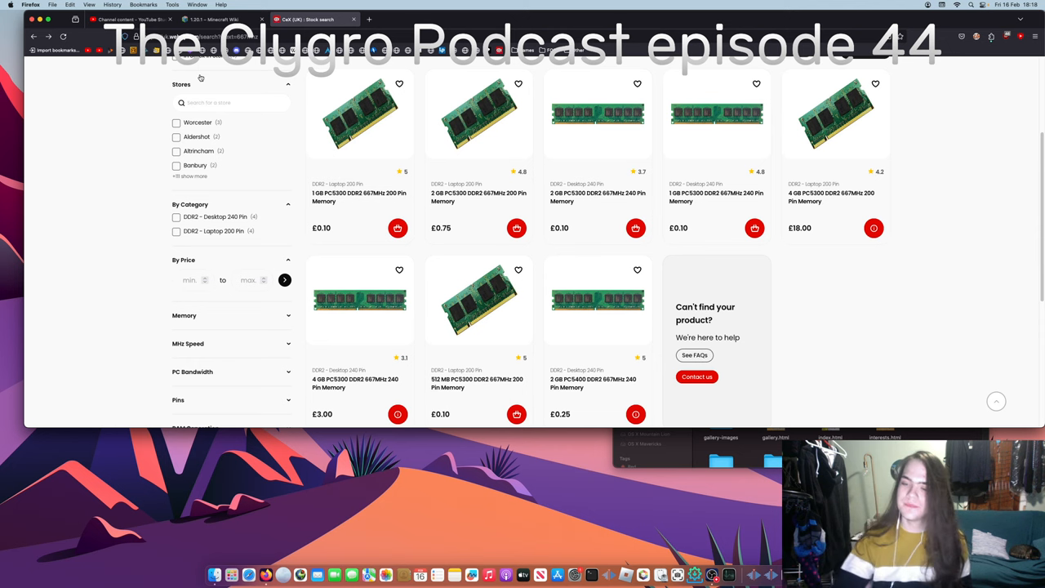
Show all channel comments by removing the 'I haven't responded' filter.
{"action": "left_click", "coordinate": [127, 19]}
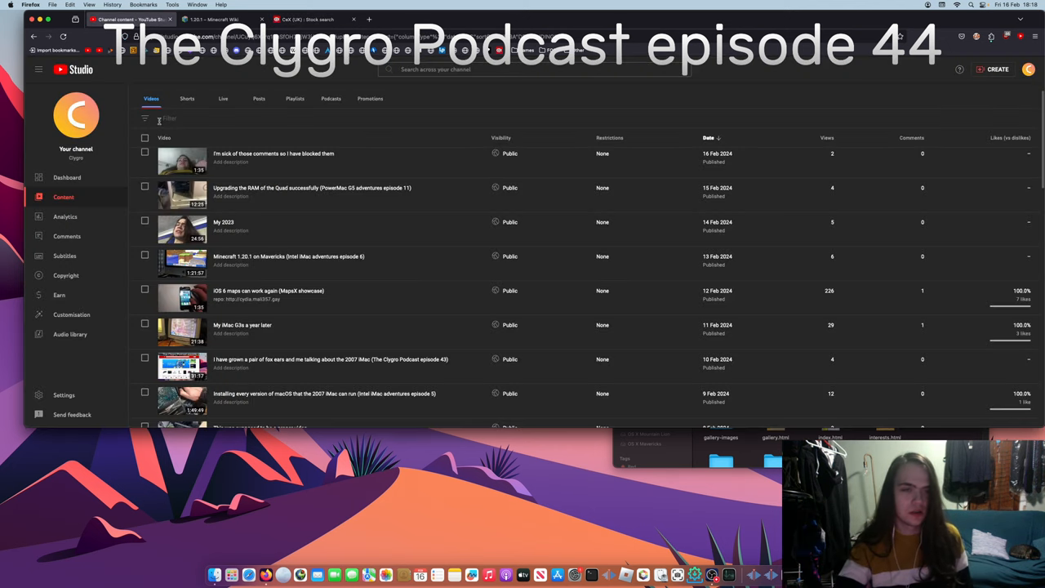
{"action": "scroll", "coordinate": [201, 172], "scroll_direction": "up", "scroll_amount": 2}
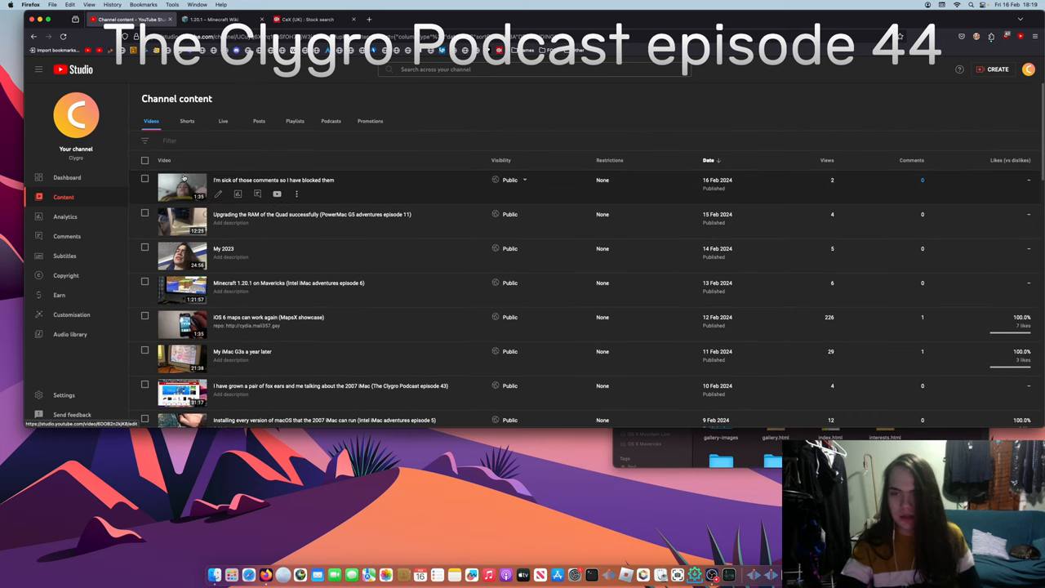
{"action": "left_click", "coordinate": [67, 235]}
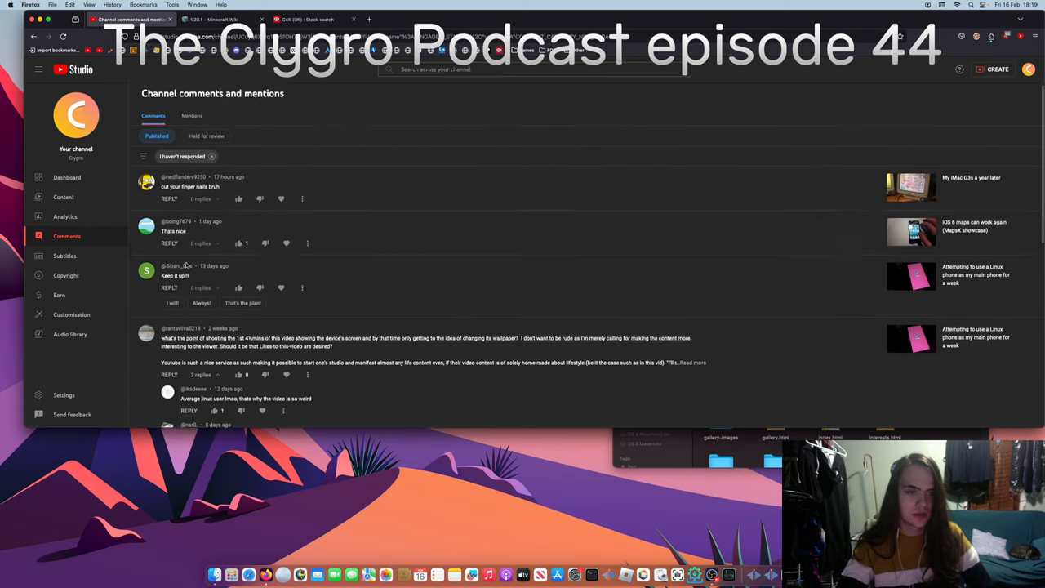
{"action": "scroll", "coordinate": [230, 275], "scroll_direction": "down", "scroll_amount": 4}
{"action": "scroll", "coordinate": [230, 274], "scroll_direction": "up", "scroll_amount": 2}
{"action": "scroll", "coordinate": [230, 274], "scroll_direction": "down", "scroll_amount": 3}
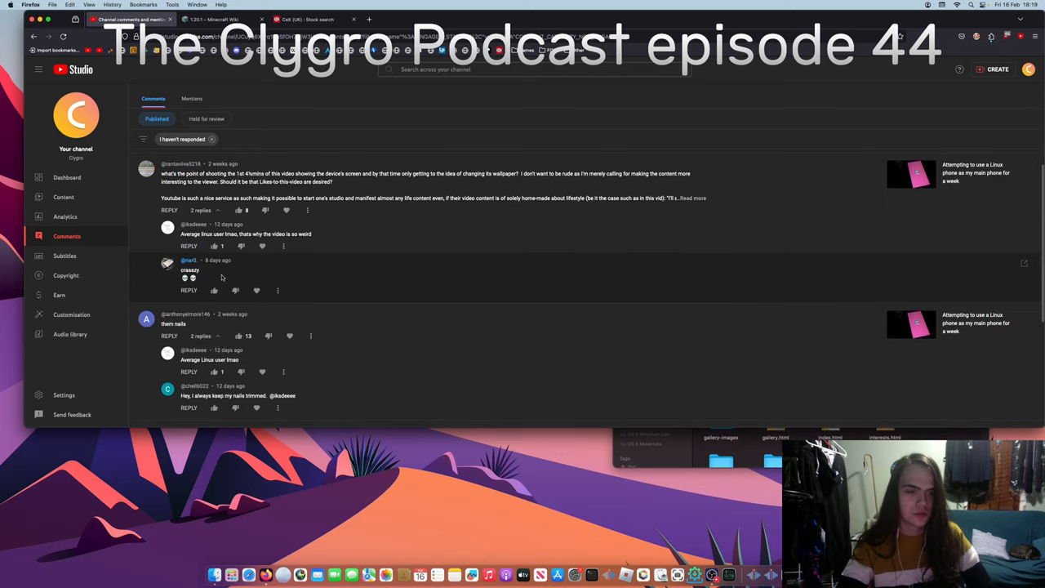
{"action": "scroll", "coordinate": [205, 285], "scroll_direction": "down", "scroll_amount": 2}
{"action": "scroll", "coordinate": [174, 306], "scroll_direction": "down", "scroll_amount": 2}
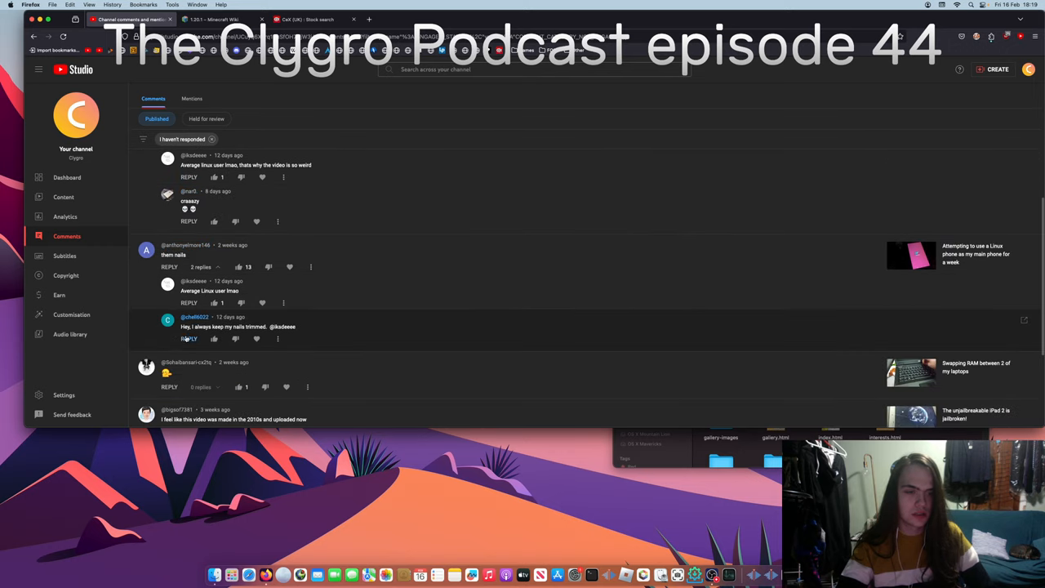
{"action": "scroll", "coordinate": [174, 306], "scroll_direction": "down", "scroll_amount": 3}
{"action": "scroll", "coordinate": [186, 339], "scroll_direction": "down", "scroll_amount": 2}
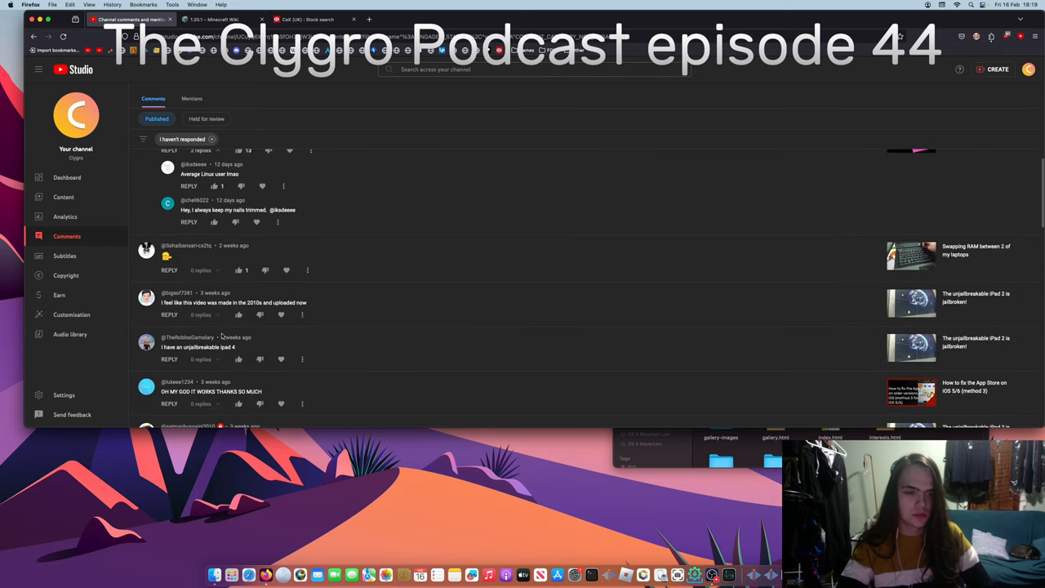
{"action": "scroll", "coordinate": [217, 333], "scroll_direction": "down", "scroll_amount": 4}
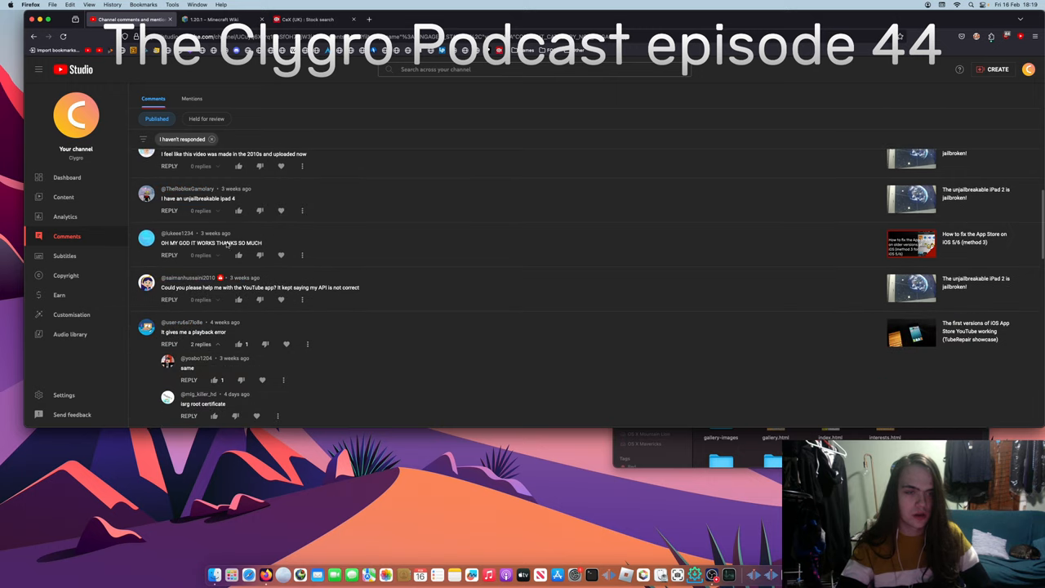
{"action": "scroll", "coordinate": [220, 271], "scroll_direction": "down", "scroll_amount": 3}
{"action": "scroll", "coordinate": [220, 272], "scroll_direction": "down", "scroll_amount": 2}
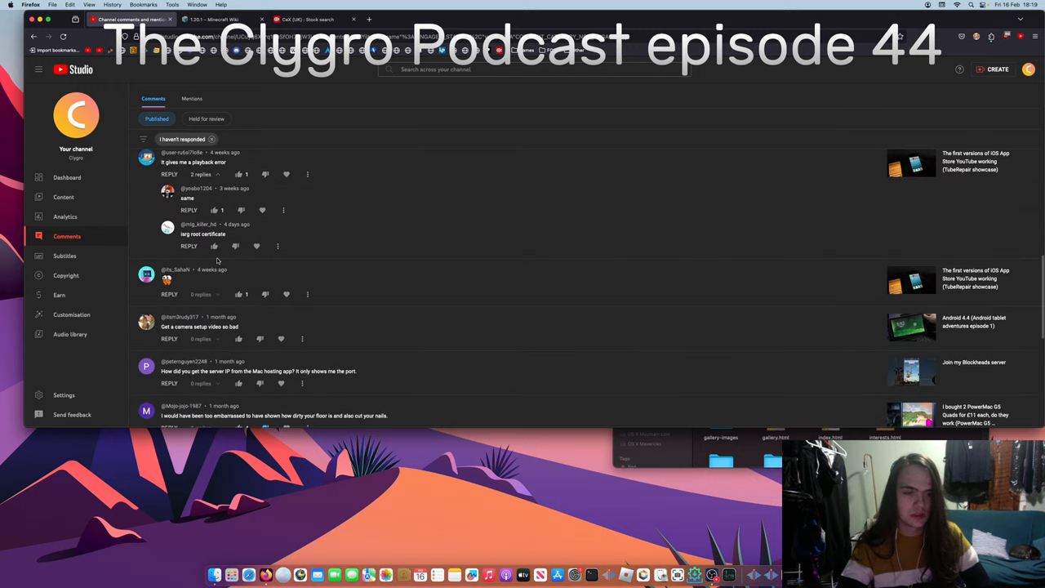
{"action": "scroll", "coordinate": [218, 261], "scroll_direction": "down", "scroll_amount": 2}
{"action": "scroll", "coordinate": [218, 253], "scroll_direction": "down", "scroll_amount": 2}
{"action": "scroll", "coordinate": [218, 253], "scroll_direction": "down", "scroll_amount": 2}
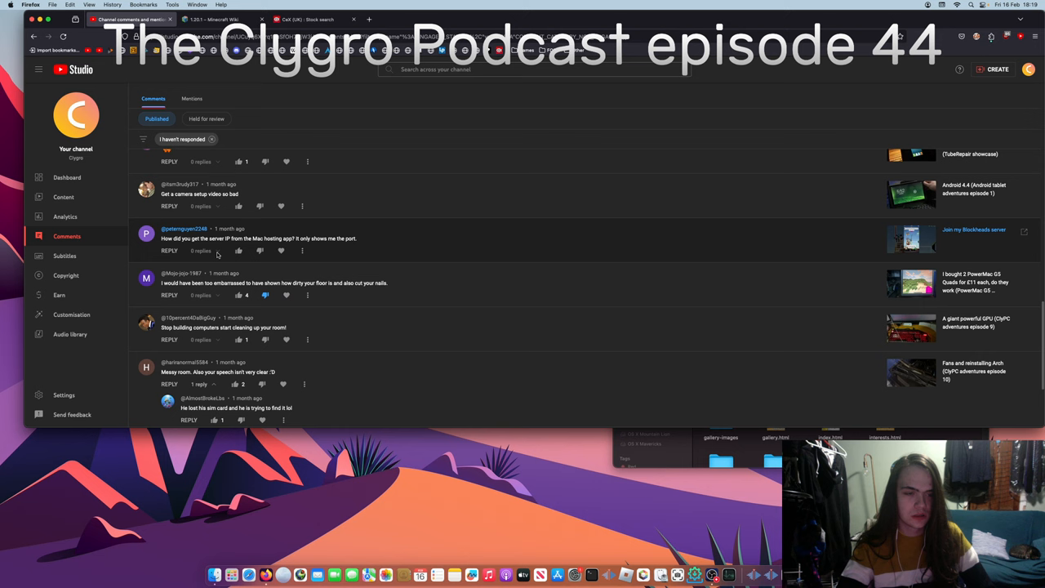
{"action": "scroll", "coordinate": [217, 251], "scroll_direction": "down", "scroll_amount": 3}
{"action": "scroll", "coordinate": [217, 251], "scroll_direction": "down", "scroll_amount": 3}
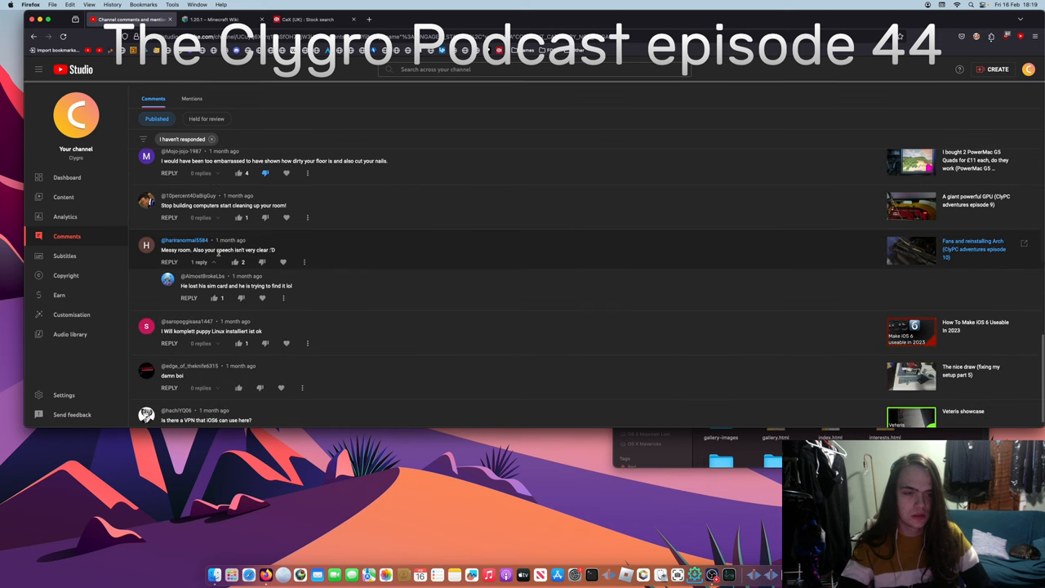
{"action": "scroll", "coordinate": [219, 251], "scroll_direction": "down", "scroll_amount": 2}
{"action": "scroll", "coordinate": [219, 251], "scroll_direction": "down", "scroll_amount": 1}
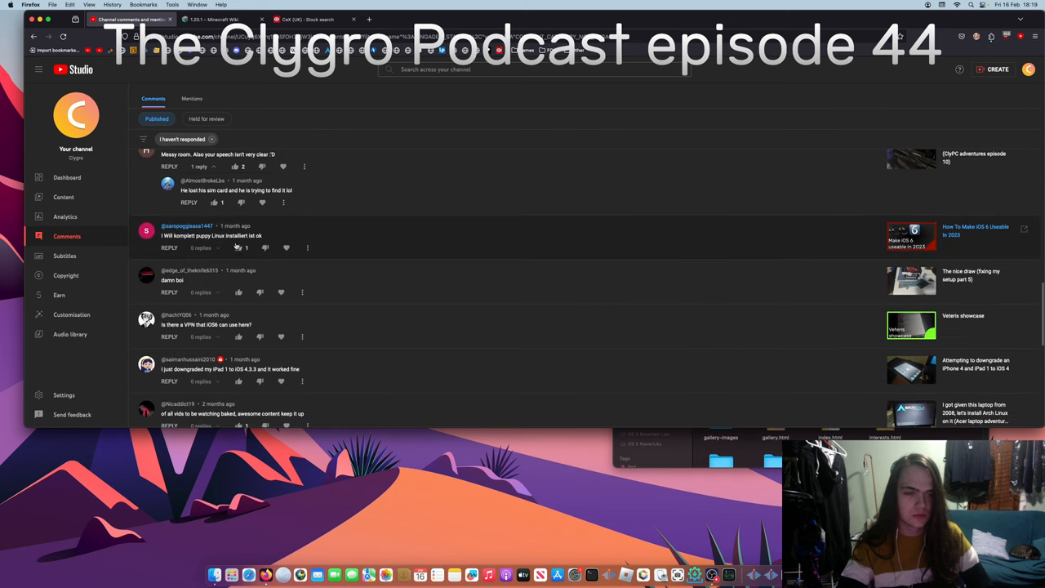
{"action": "scroll", "coordinate": [218, 251], "scroll_direction": "down", "scroll_amount": 3}
{"action": "scroll", "coordinate": [229, 244], "scroll_direction": "down", "scroll_amount": 3}
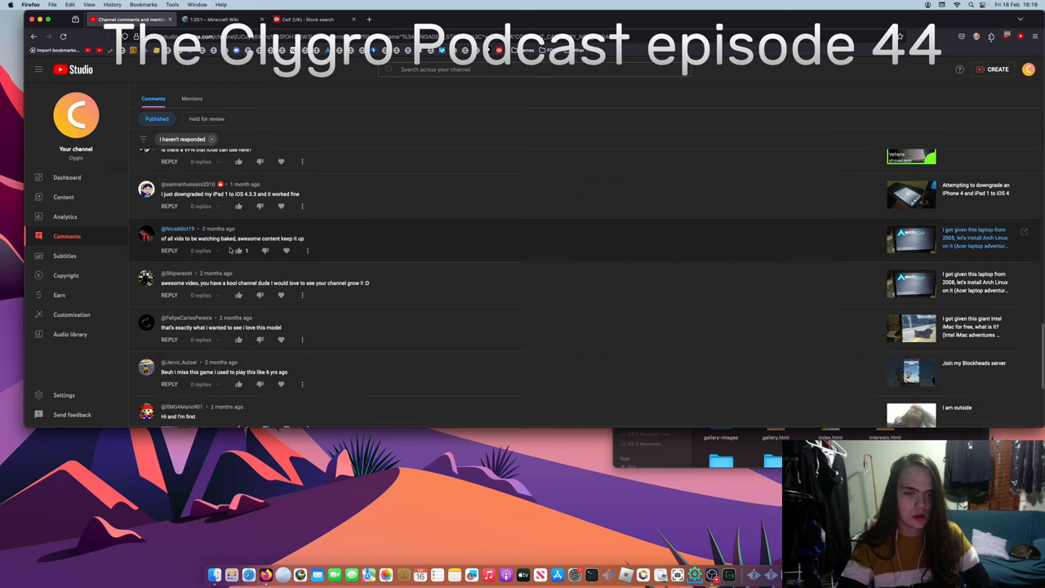
{"action": "scroll", "coordinate": [235, 250], "scroll_direction": "down", "scroll_amount": 2}
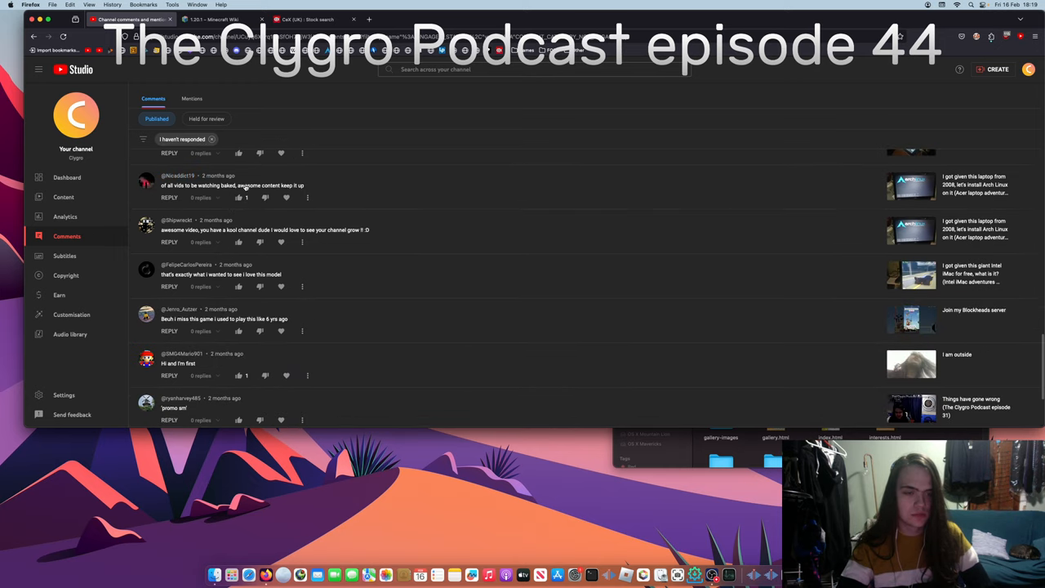
{"action": "left_click", "coordinate": [211, 139]}
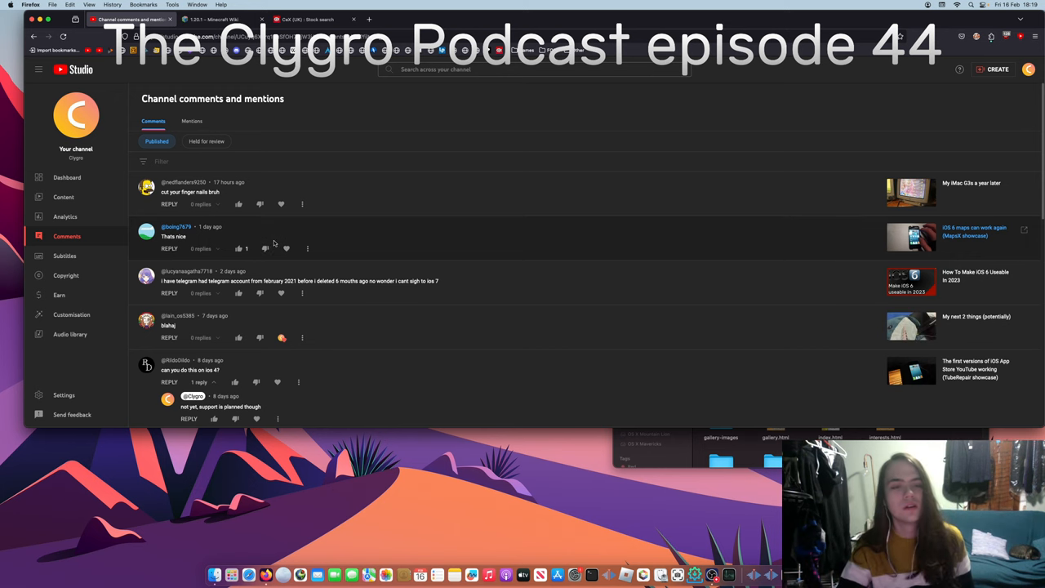
{"action": "scroll", "coordinate": [276, 244], "scroll_direction": "down", "scroll_amount": 2}
{"action": "scroll", "coordinate": [280, 241], "scroll_direction": "down", "scroll_amount": 3}
{"action": "scroll", "coordinate": [280, 245], "scroll_direction": "down", "scroll_amount": 2}
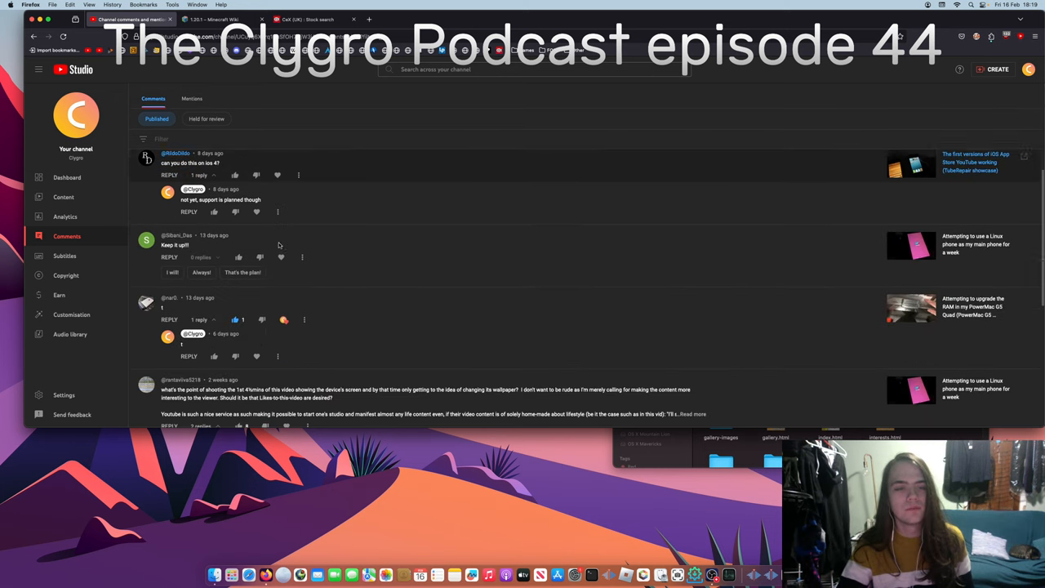
{"action": "scroll", "coordinate": [279, 253], "scroll_direction": "down", "scroll_amount": 2}
{"action": "scroll", "coordinate": [278, 261], "scroll_direction": "down", "scroll_amount": 1}
{"action": "scroll", "coordinate": [278, 261], "scroll_direction": "down", "scroll_amount": 3}
{"action": "scroll", "coordinate": [279, 261], "scroll_direction": "down", "scroll_amount": 2}
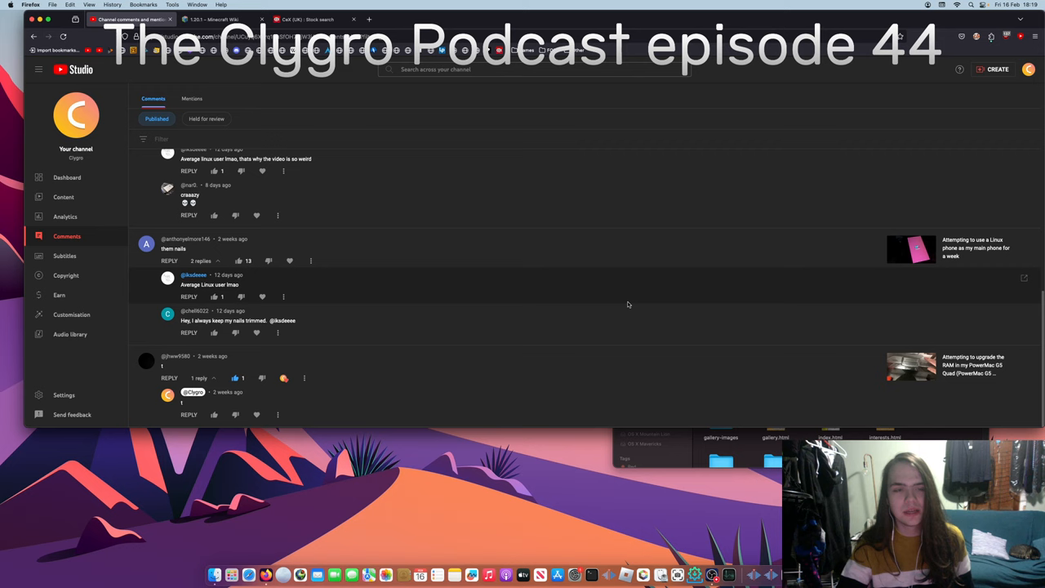
{"action": "scroll", "coordinate": [407, 369], "scroll_direction": "down", "scroll_amount": 1}
{"action": "scroll", "coordinate": [407, 369], "scroll_direction": "down", "scroll_amount": 4}
{"action": "scroll", "coordinate": [407, 369], "scroll_direction": "down", "scroll_amount": 4}
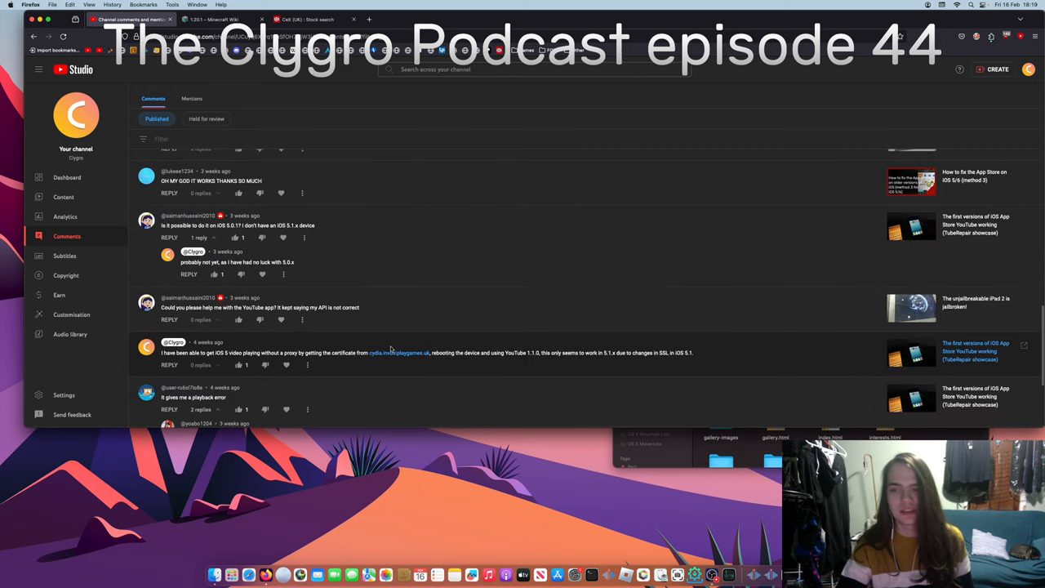
{"action": "scroll", "coordinate": [400, 351], "scroll_direction": "down", "scroll_amount": 3}
{"action": "scroll", "coordinate": [384, 314], "scroll_direction": "down", "scroll_amount": 2}
{"action": "scroll", "coordinate": [384, 313], "scroll_direction": "up", "scroll_amount": 5}
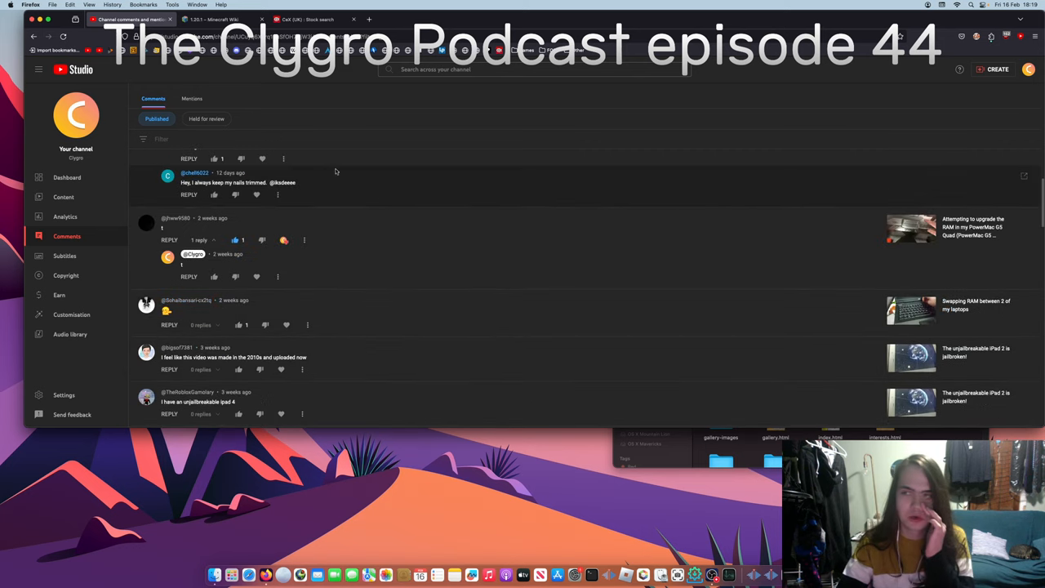
Save the Community filters with blocked words cut, nails, shoutout, clean and Block links enabled.
{"action": "left_click", "coordinate": [62, 395]}
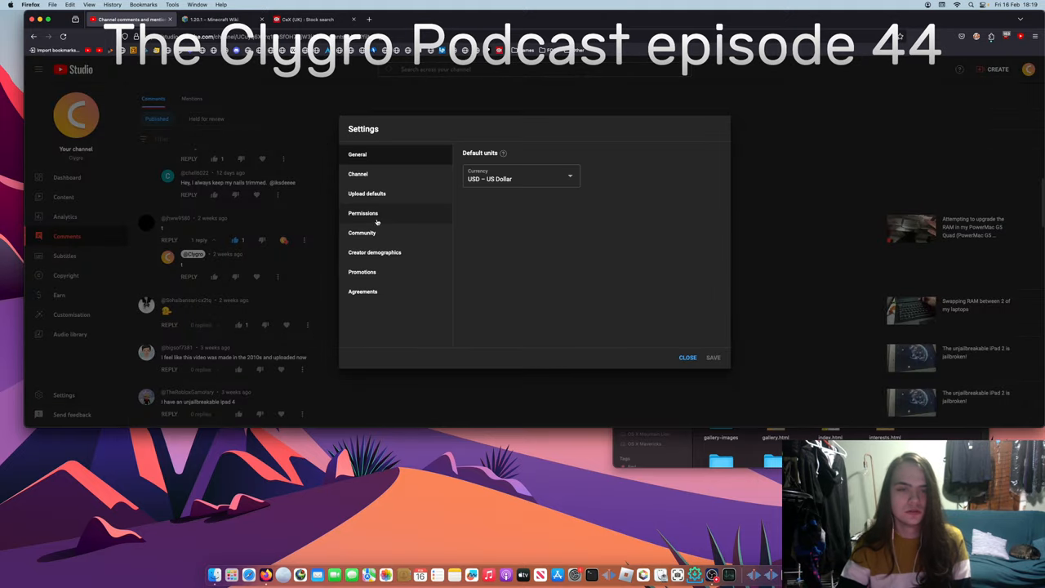
{"action": "left_click", "coordinate": [375, 235]}
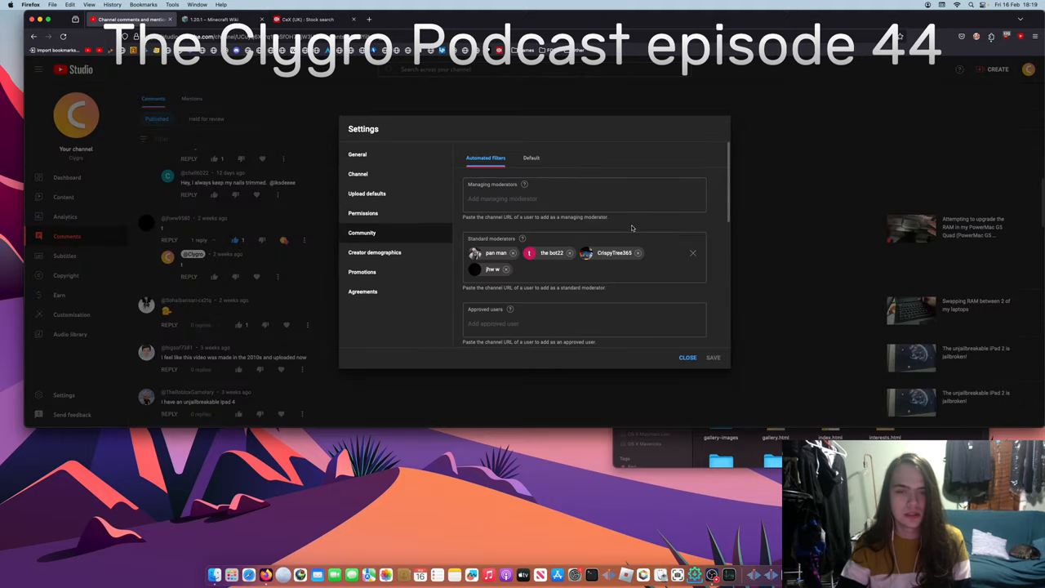
{"action": "scroll", "coordinate": [569, 200], "scroll_direction": "down", "scroll_amount": 2}
{"action": "scroll", "coordinate": [563, 204], "scroll_direction": "down", "scroll_amount": 2}
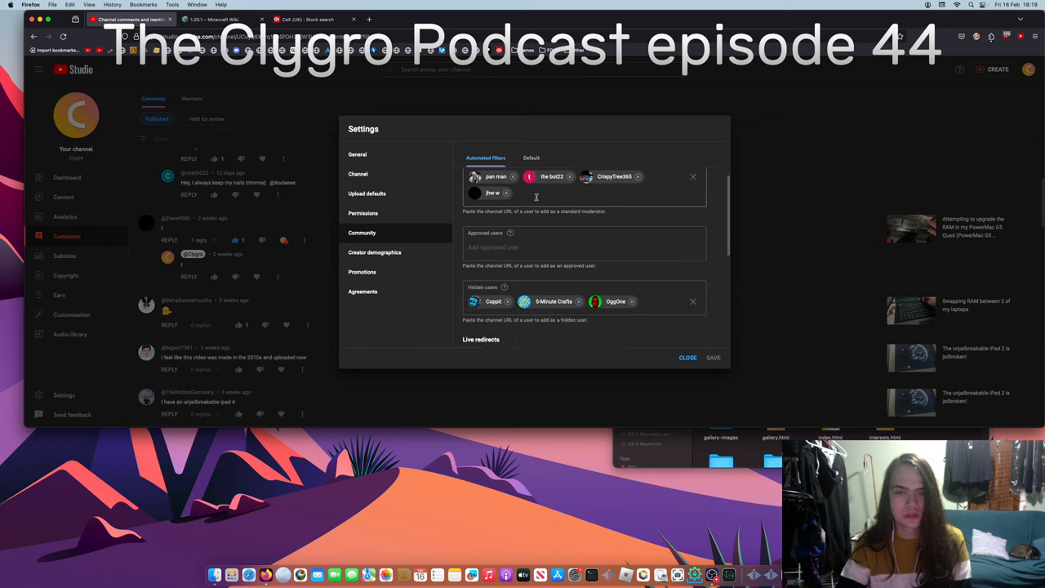
{"action": "left_click", "coordinate": [514, 177]}
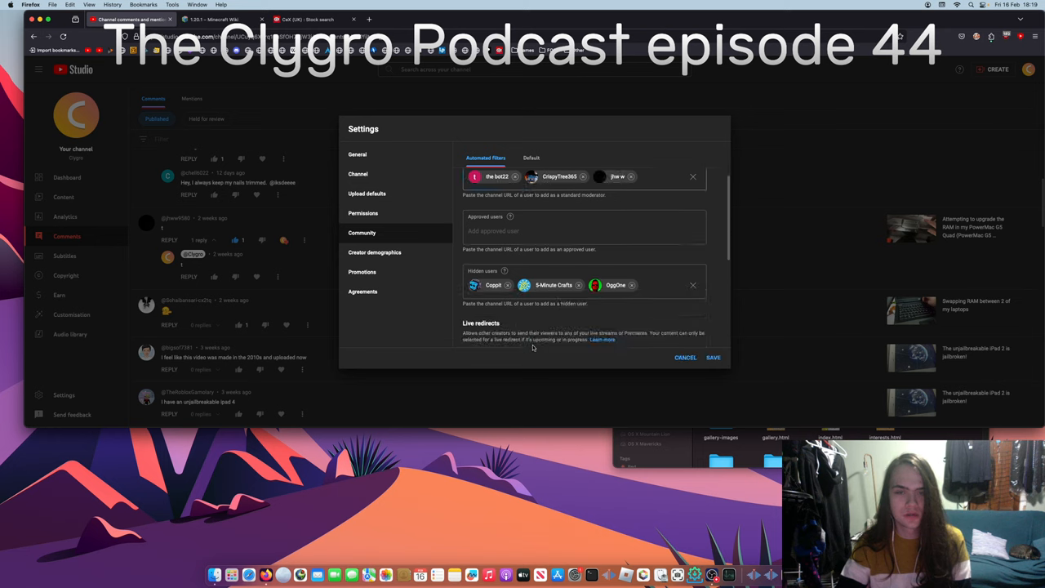
{"action": "scroll", "coordinate": [528, 334], "scroll_direction": "down", "scroll_amount": 2}
{"action": "scroll", "coordinate": [528, 334], "scroll_direction": "down", "scroll_amount": 2}
{"action": "scroll", "coordinate": [527, 331], "scroll_direction": "down", "scroll_amount": 2}
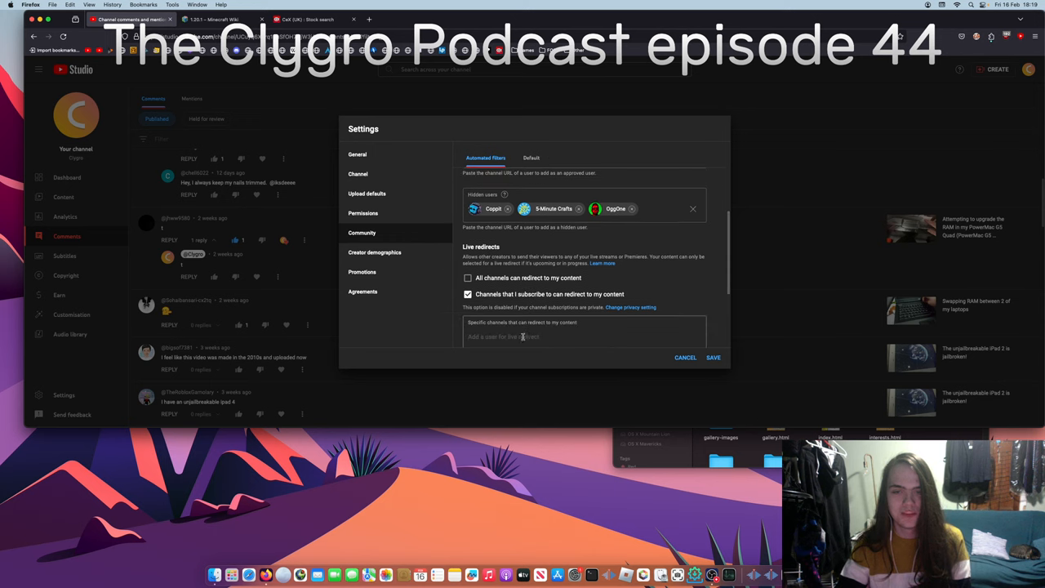
{"action": "scroll", "coordinate": [522, 336], "scroll_direction": "down", "scroll_amount": 3}
{"action": "scroll", "coordinate": [527, 335], "scroll_direction": "down", "scroll_amount": 3}
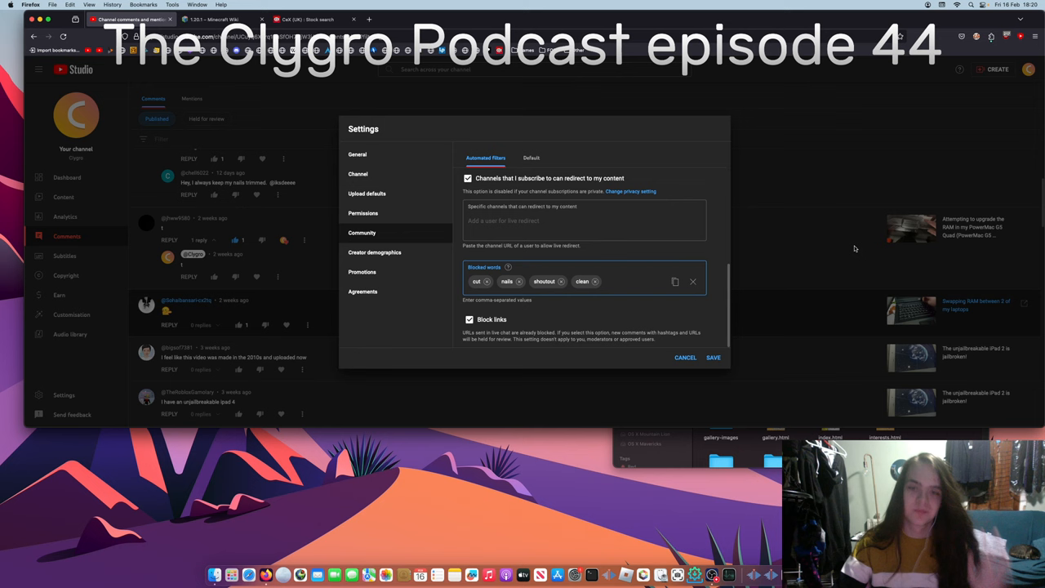
{"action": "left_click", "coordinate": [715, 357]}
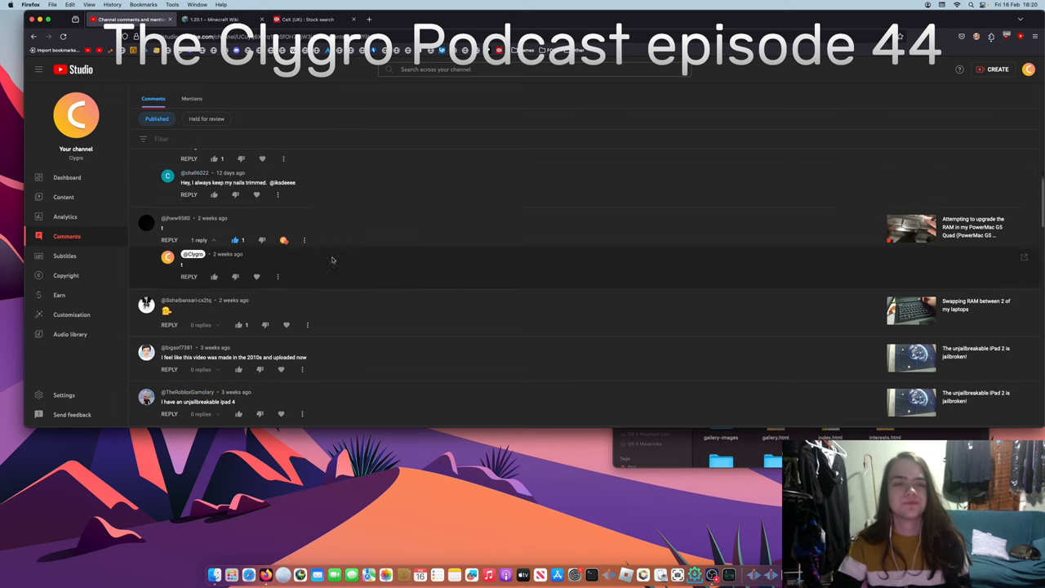
{"action": "scroll", "coordinate": [334, 245], "scroll_direction": "down", "scroll_amount": 3}
{"action": "scroll", "coordinate": [333, 245], "scroll_direction": "down", "scroll_amount": 2}
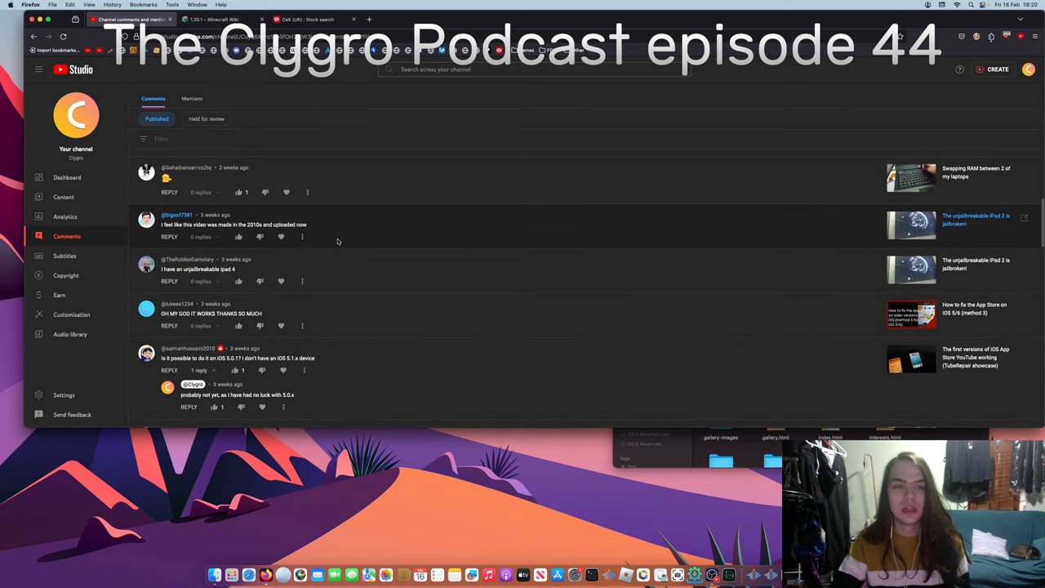
{"action": "scroll", "coordinate": [408, 310], "scroll_direction": "down", "scroll_amount": 1}
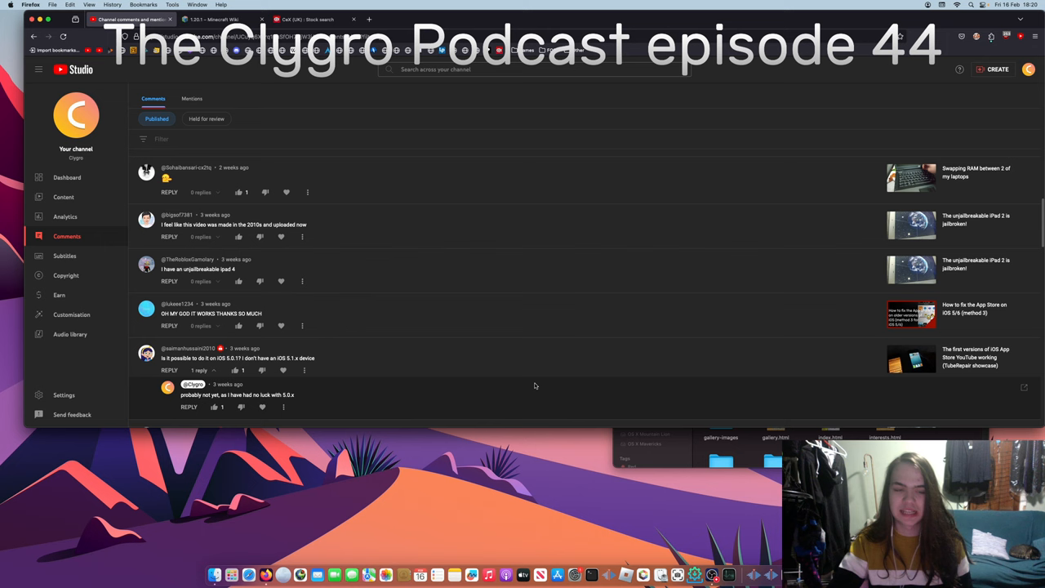
{"action": "scroll", "coordinate": [535, 385], "scroll_direction": "down", "scroll_amount": 1}
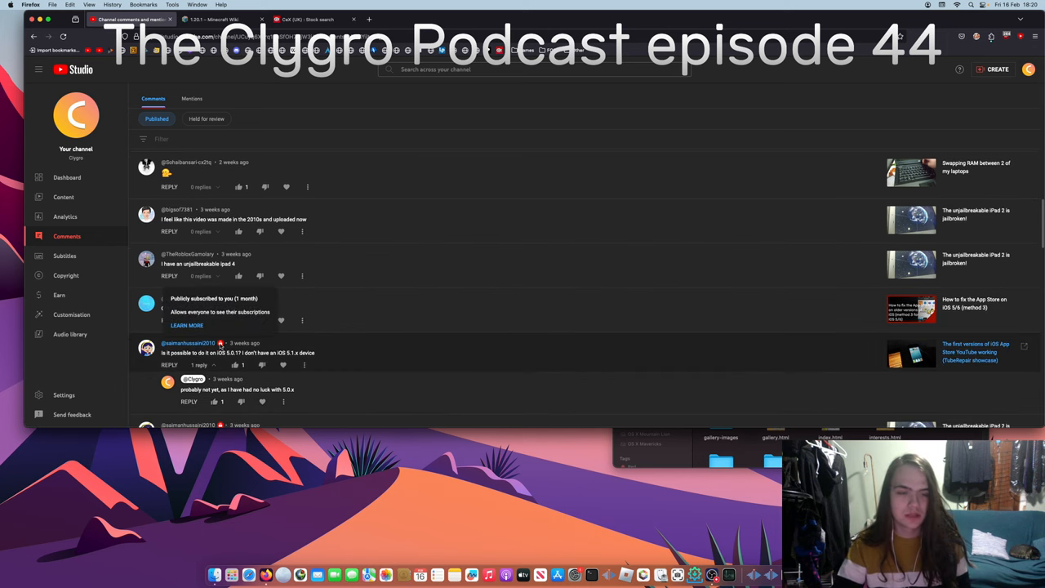
{"action": "scroll", "coordinate": [368, 343], "scroll_direction": "down", "scroll_amount": 3}
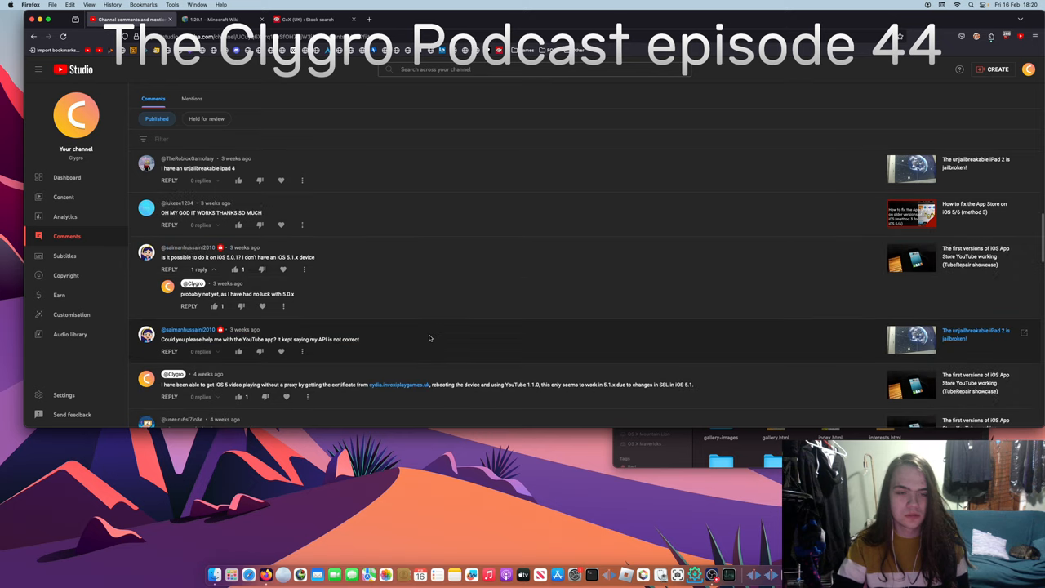
{"action": "scroll", "coordinate": [383, 339], "scroll_direction": "down", "scroll_amount": 3}
{"action": "scroll", "coordinate": [405, 336], "scroll_direction": "down", "scroll_amount": 3}
{"action": "scroll", "coordinate": [405, 336], "scroll_direction": "down", "scroll_amount": 3}
{"action": "scroll", "coordinate": [392, 351], "scroll_direction": "down", "scroll_amount": 3}
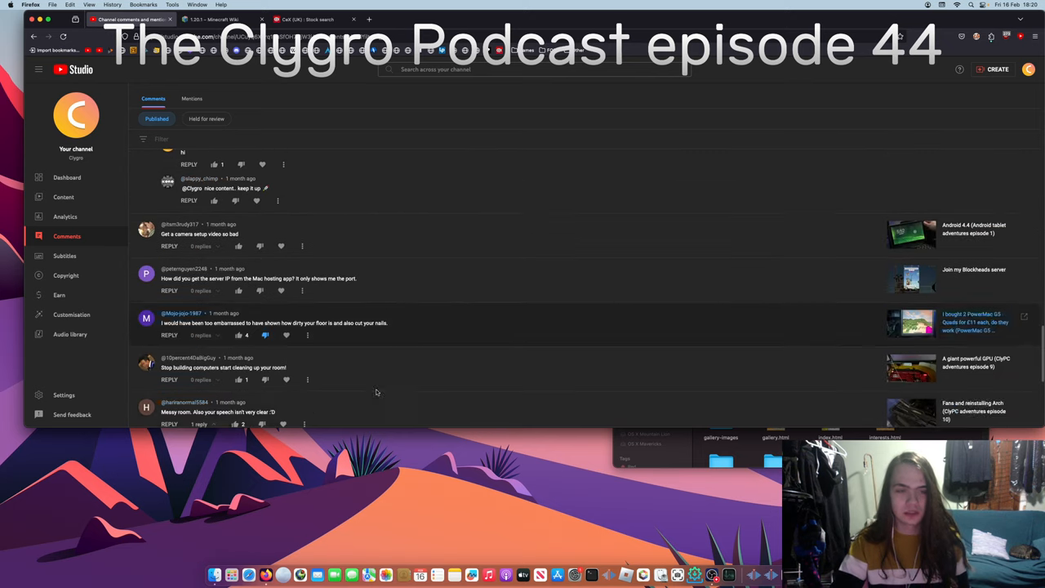
{"action": "scroll", "coordinate": [376, 367], "scroll_direction": "down", "scroll_amount": 3}
{"action": "scroll", "coordinate": [360, 377], "scroll_direction": "down", "scroll_amount": 3}
{"action": "scroll", "coordinate": [361, 377], "scroll_direction": "down", "scroll_amount": 3}
{"action": "scroll", "coordinate": [360, 378], "scroll_direction": "down", "scroll_amount": 3}
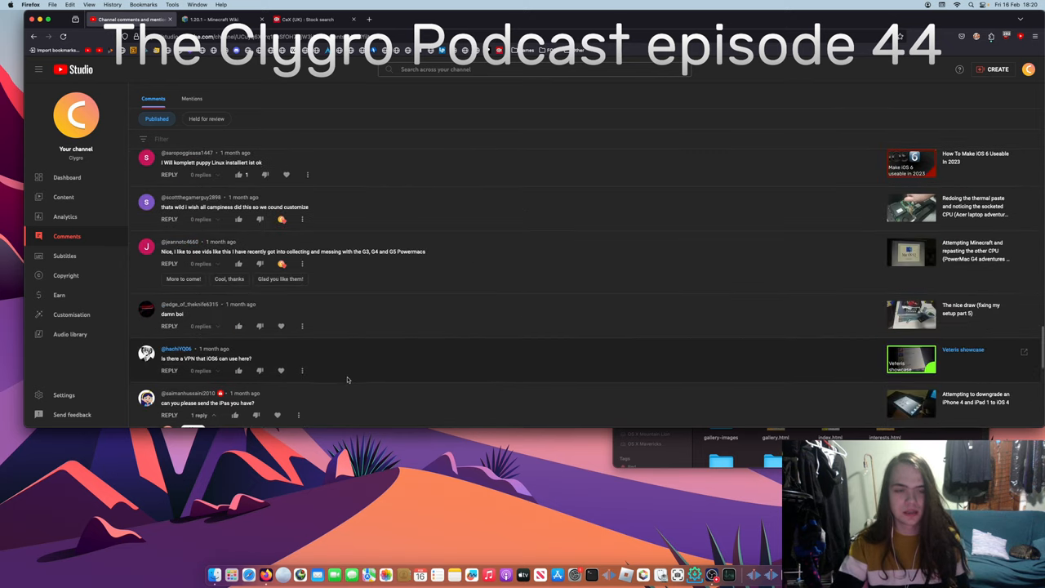
{"action": "scroll", "coordinate": [343, 359], "scroll_direction": "down", "scroll_amount": 3}
{"action": "scroll", "coordinate": [235, 267], "scroll_direction": "down", "scroll_amount": 3}
{"action": "scroll", "coordinate": [241, 277], "scroll_direction": "down", "scroll_amount": 3}
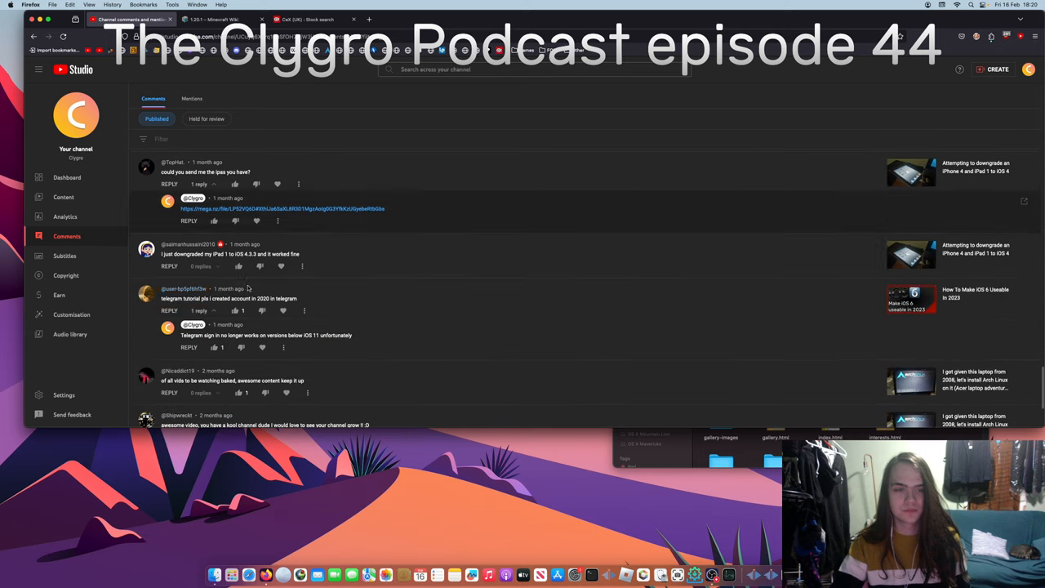
{"action": "scroll", "coordinate": [246, 286], "scroll_direction": "down", "scroll_amount": 2}
{"action": "scroll", "coordinate": [247, 286], "scroll_direction": "down", "scroll_amount": 3}
{"action": "scroll", "coordinate": [247, 287], "scroll_direction": "down", "scroll_amount": 3}
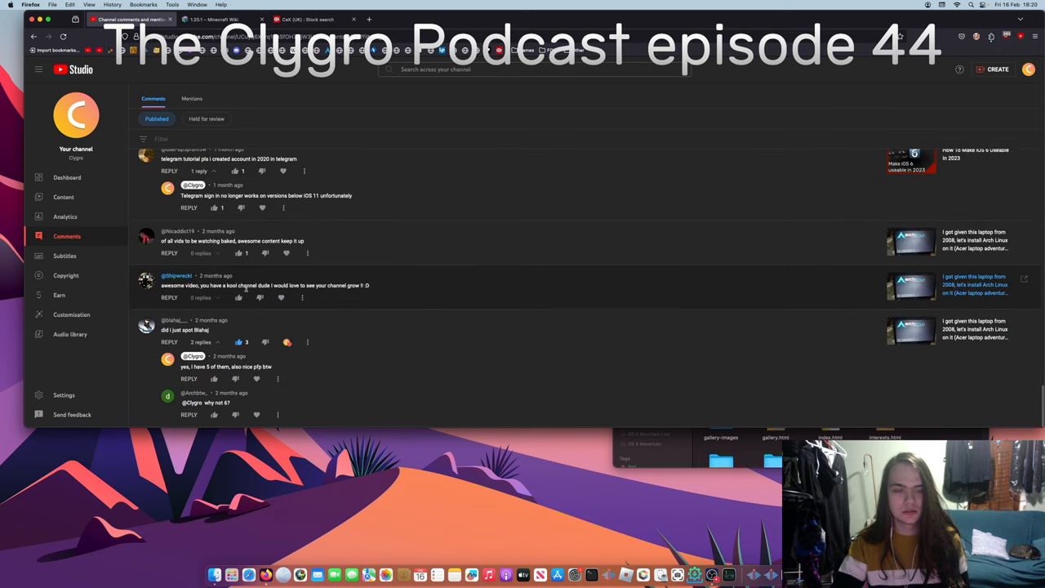
{"action": "scroll", "coordinate": [246, 289], "scroll_direction": "down", "scroll_amount": 2}
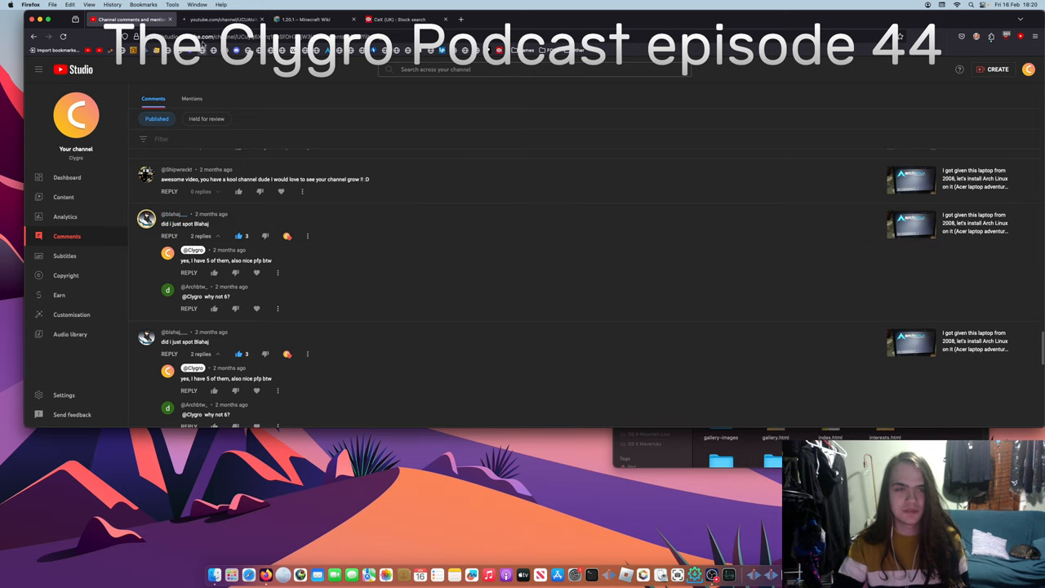
Show the Live streams list on the Blahaj YouTube channel page.
{"action": "left_click", "coordinate": [221, 19]}
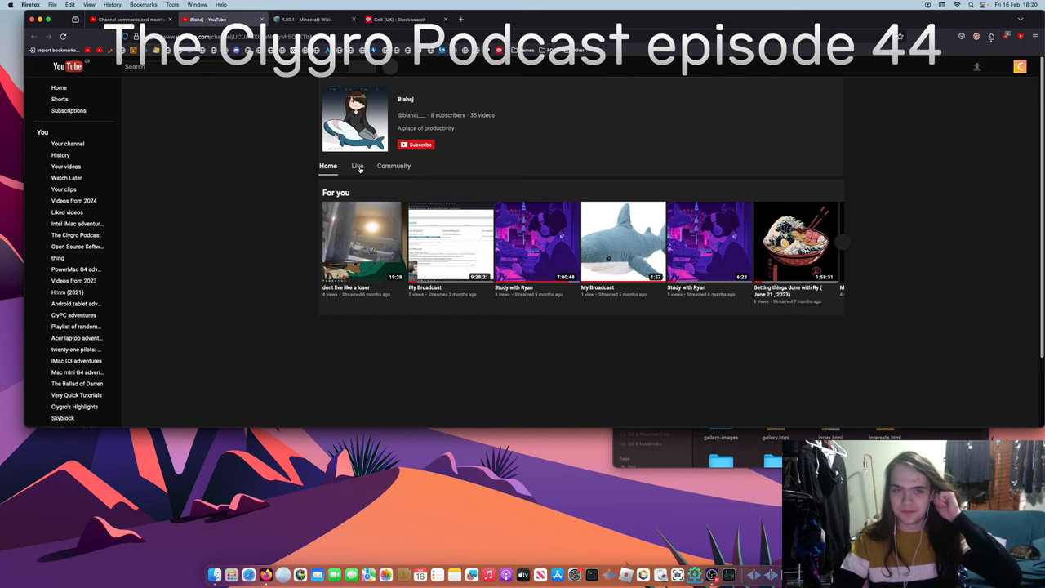
{"action": "left_click", "coordinate": [356, 166]}
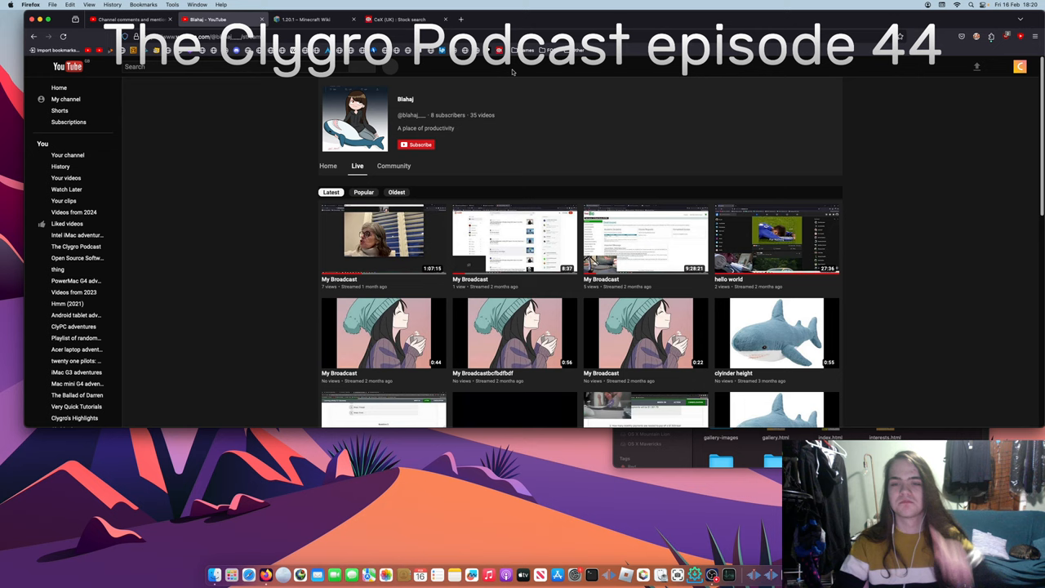
Search DuckDuckGo for waterfox blahaj icon, then refine to 'firefox blahaj logo'.
{"action": "left_click", "coordinate": [461, 19]}
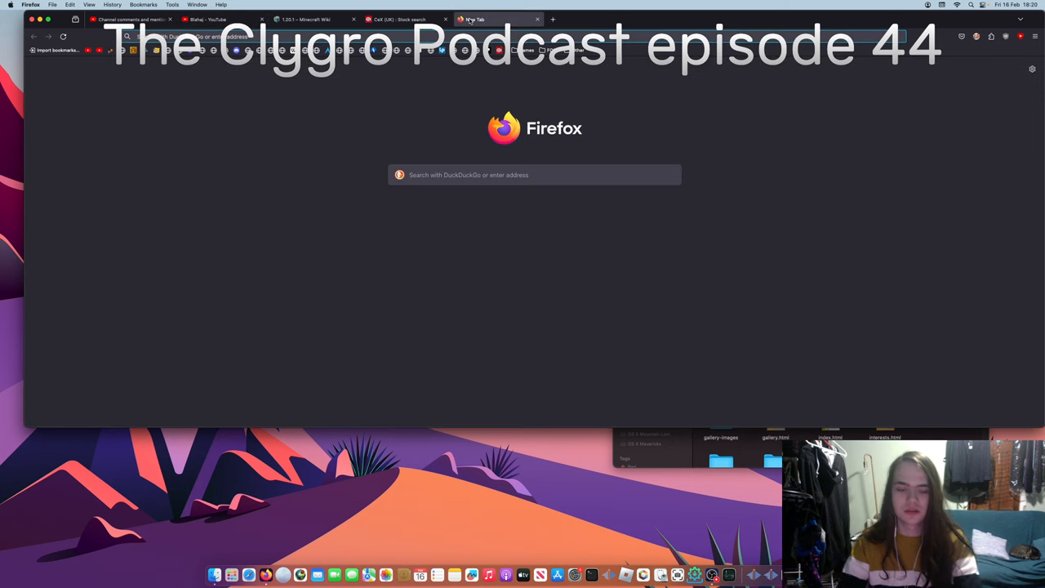
{"action": "type", "text": "waterfox"}
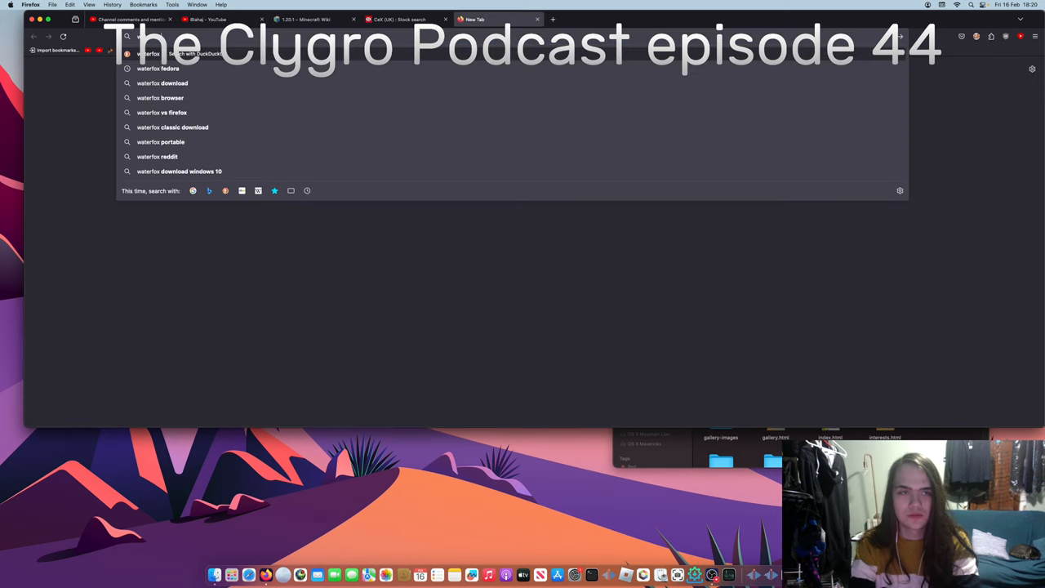
{"action": "type", "text": " cl"}
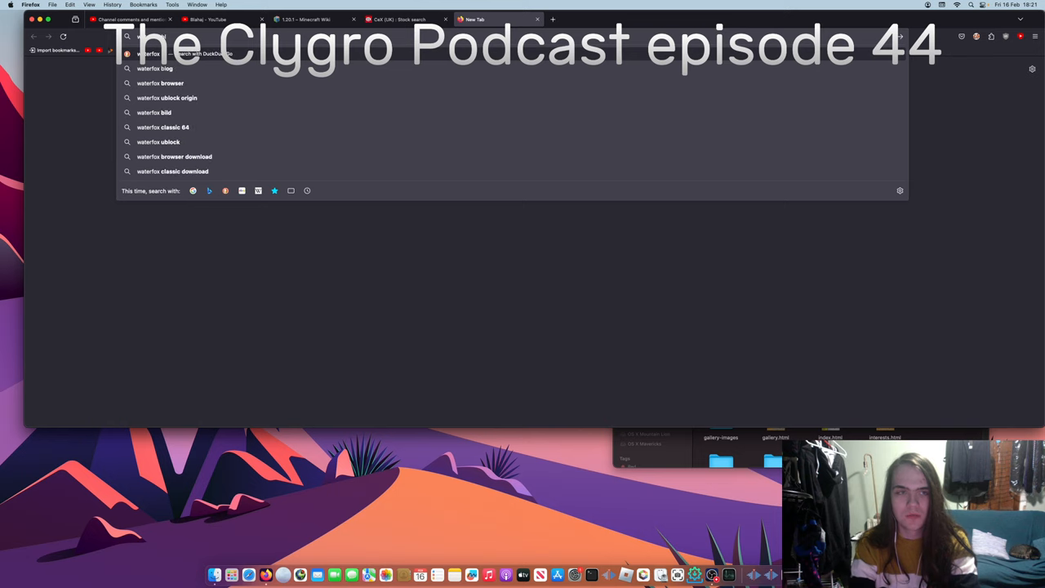
{"action": "type", "text": "ahaj"}
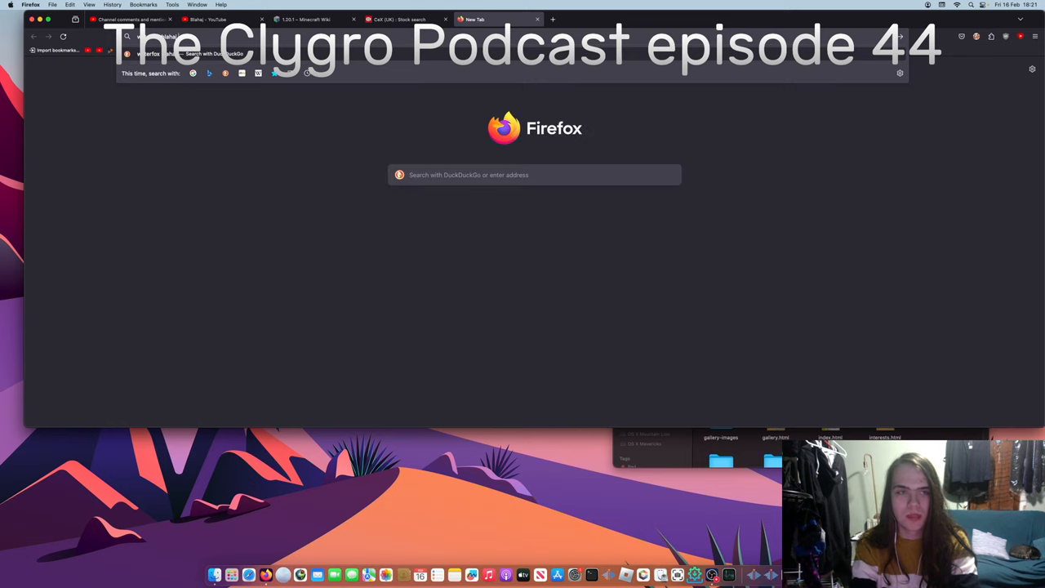
{"action": "type", "text": " icon"}
{"action": "key", "text": "Return"}
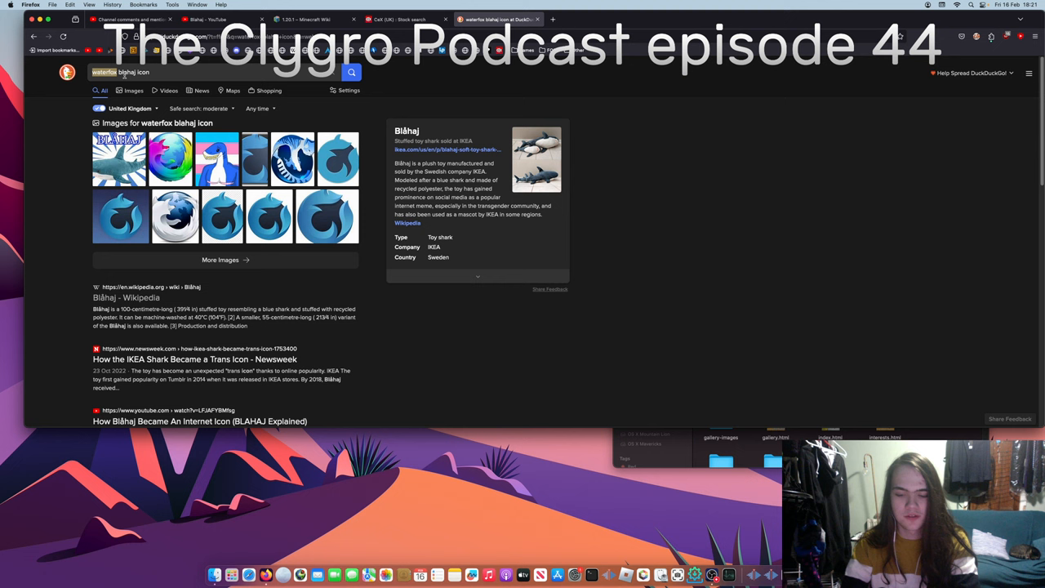
{"action": "type", "text": "firefox"}
{"action": "key", "text": "Return"}
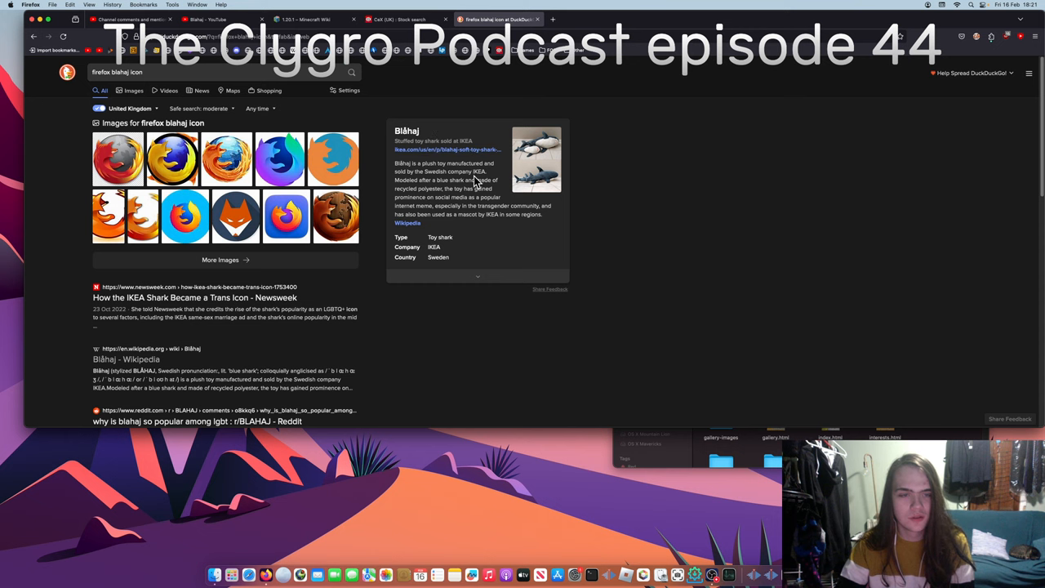
{"action": "scroll", "coordinate": [331, 277], "scroll_direction": "down", "scroll_amount": 4}
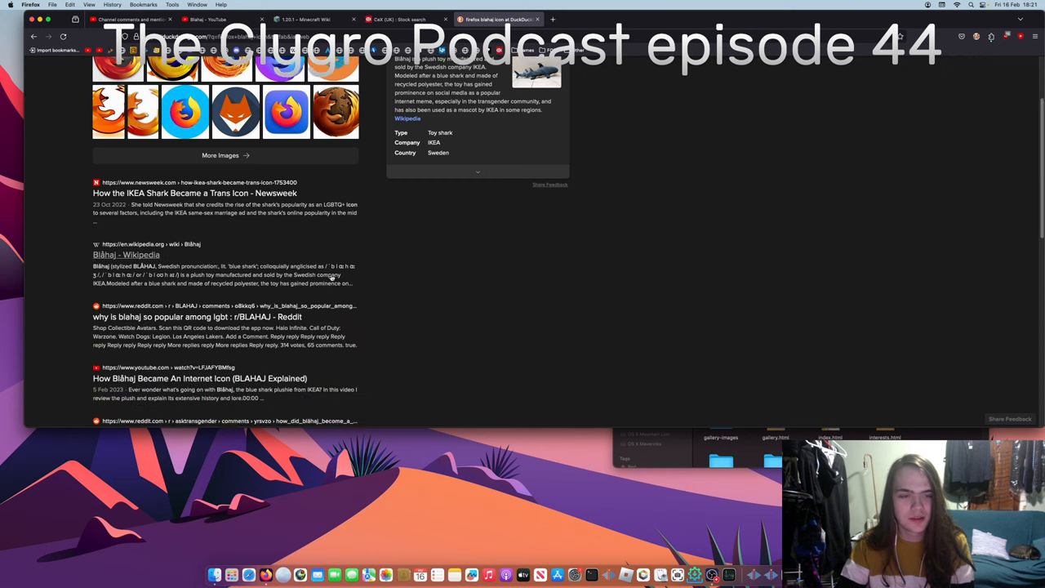
{"action": "scroll", "coordinate": [331, 277], "scroll_direction": "down", "scroll_amount": 4}
{"action": "scroll", "coordinate": [331, 268], "scroll_direction": "up", "scroll_amount": 8}
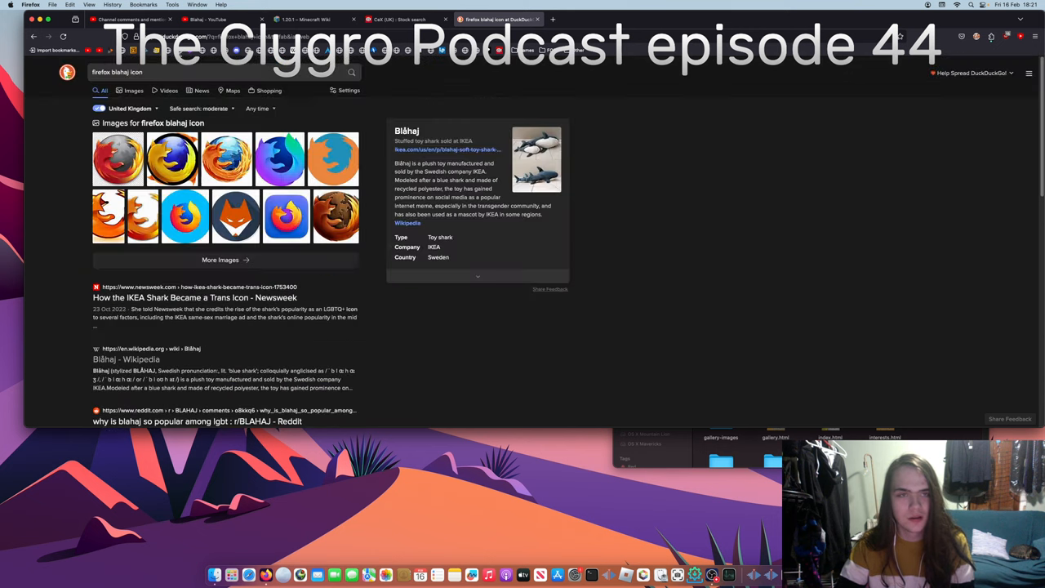
{"action": "type", "text": "logo"}
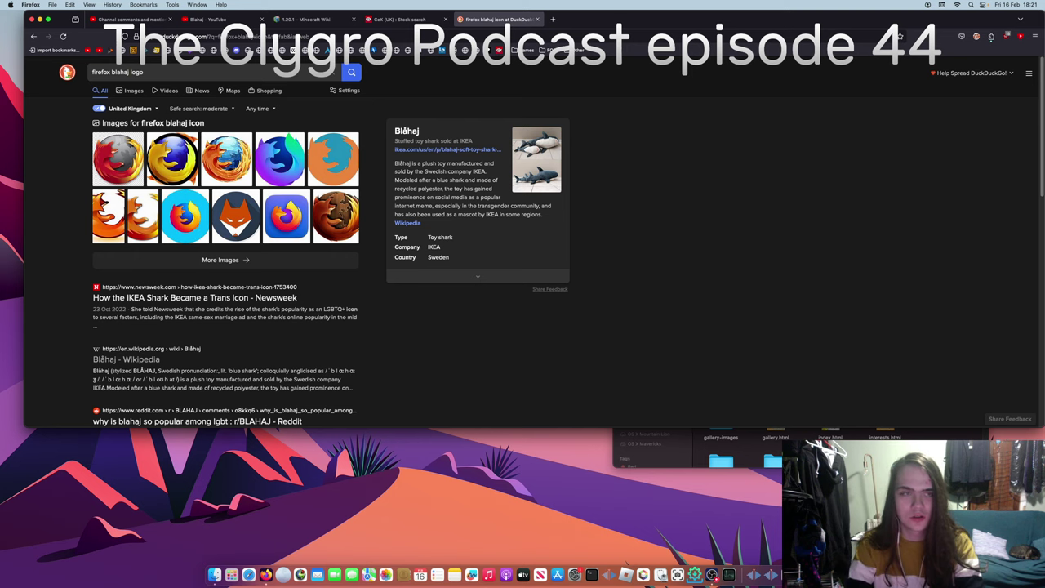
{"action": "key", "text": "Return"}
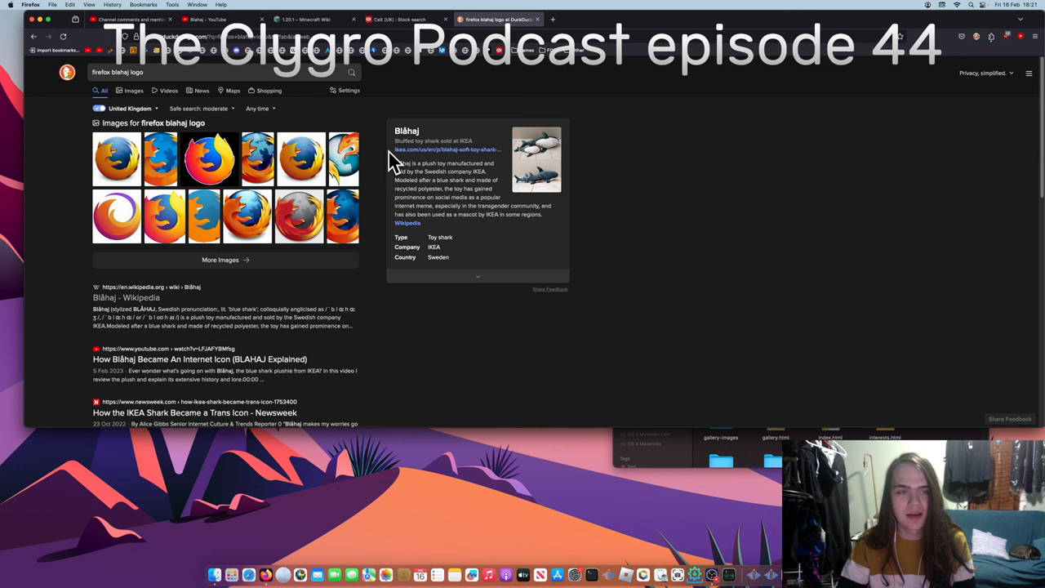
Return to YouTube Studio's Published comments for the channel.
{"action": "left_click", "coordinate": [130, 19]}
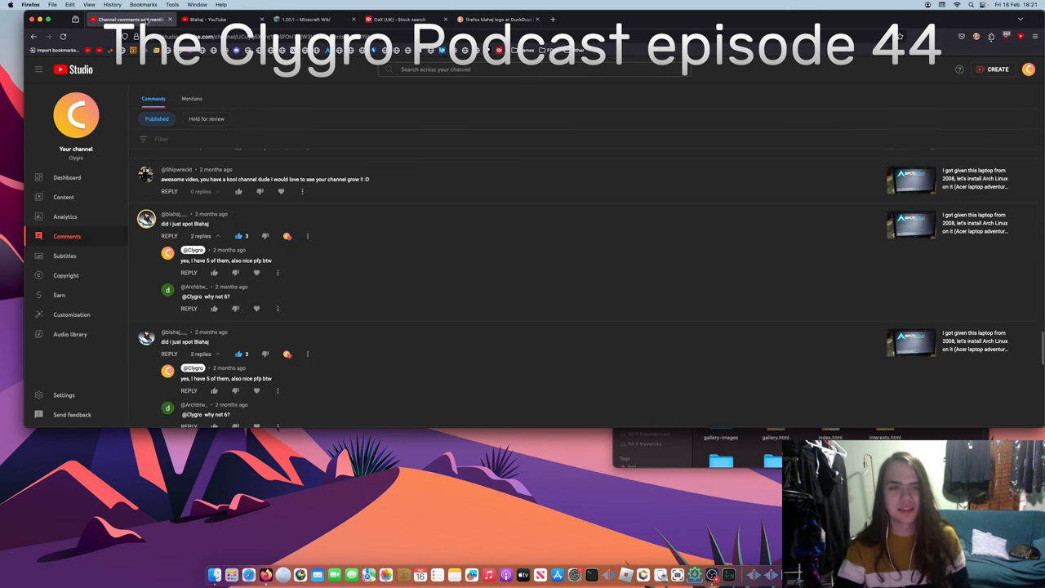
{"action": "scroll", "coordinate": [381, 324], "scroll_direction": "down", "scroll_amount": 4}
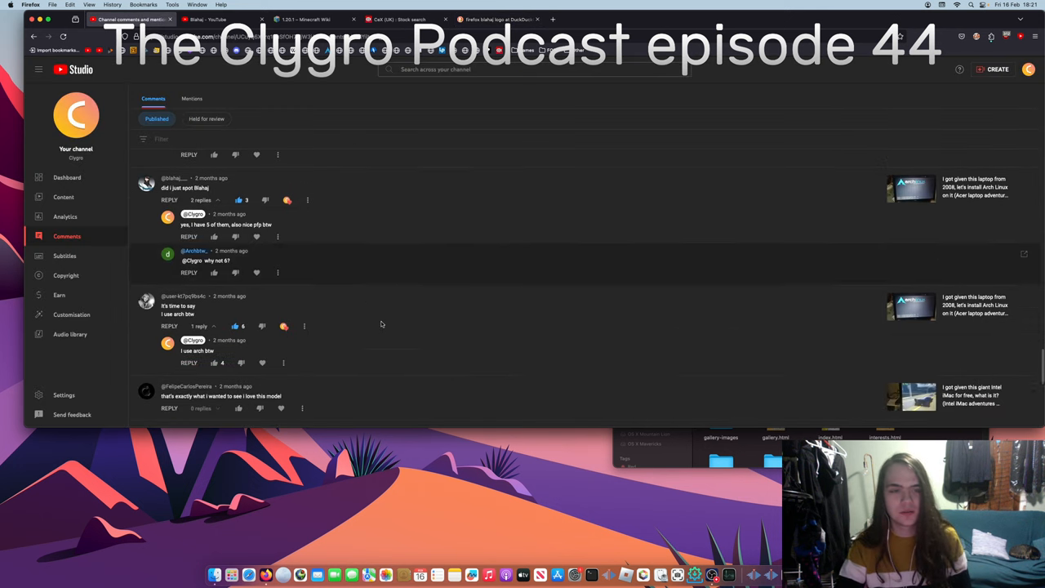
{"action": "scroll", "coordinate": [380, 324], "scroll_direction": "down", "scroll_amount": 5}
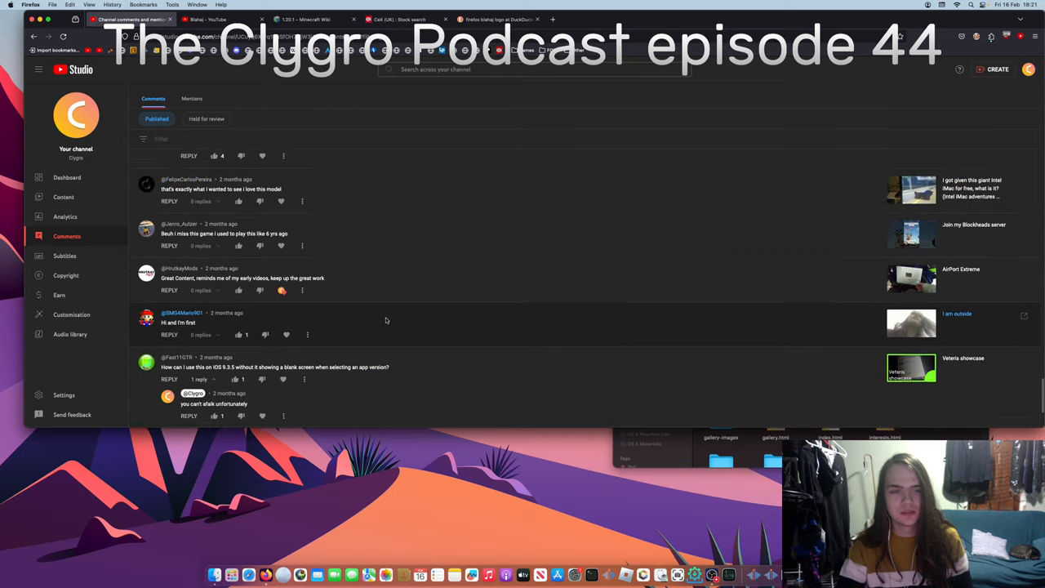
{"action": "scroll", "coordinate": [385, 320], "scroll_direction": "down", "scroll_amount": 4}
{"action": "scroll", "coordinate": [385, 319], "scroll_direction": "down", "scroll_amount": 4}
{"action": "scroll", "coordinate": [385, 320], "scroll_direction": "down", "scroll_amount": 3}
{"action": "scroll", "coordinate": [387, 321], "scroll_direction": "down", "scroll_amount": 3}
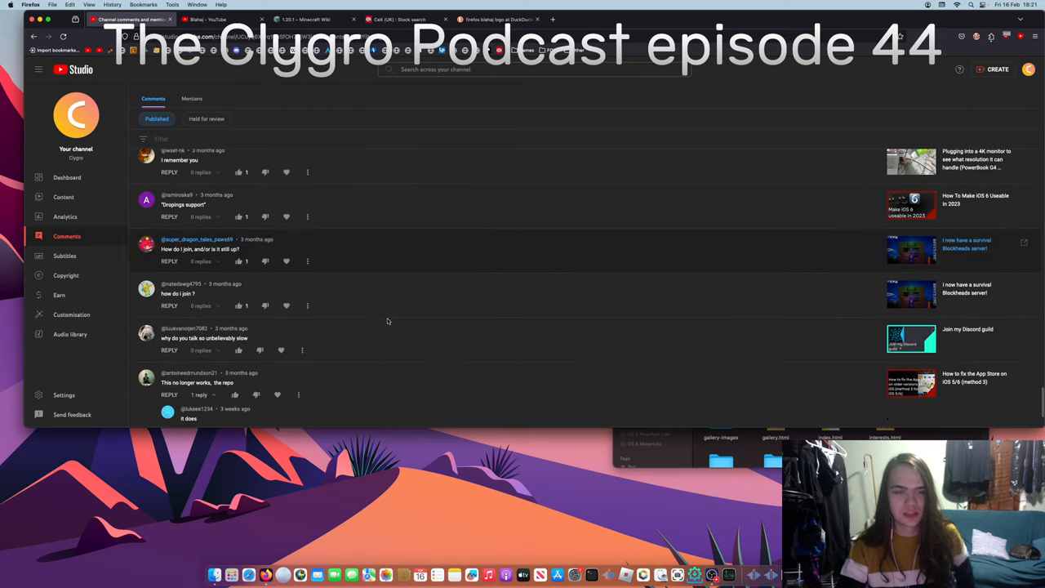
{"action": "scroll", "coordinate": [387, 321], "scroll_direction": "down", "scroll_amount": 3}
{"action": "scroll", "coordinate": [387, 321], "scroll_direction": "down", "scroll_amount": 3}
{"action": "scroll", "coordinate": [383, 324], "scroll_direction": "down", "scroll_amount": 3}
{"action": "scroll", "coordinate": [379, 326], "scroll_direction": "down", "scroll_amount": 2}
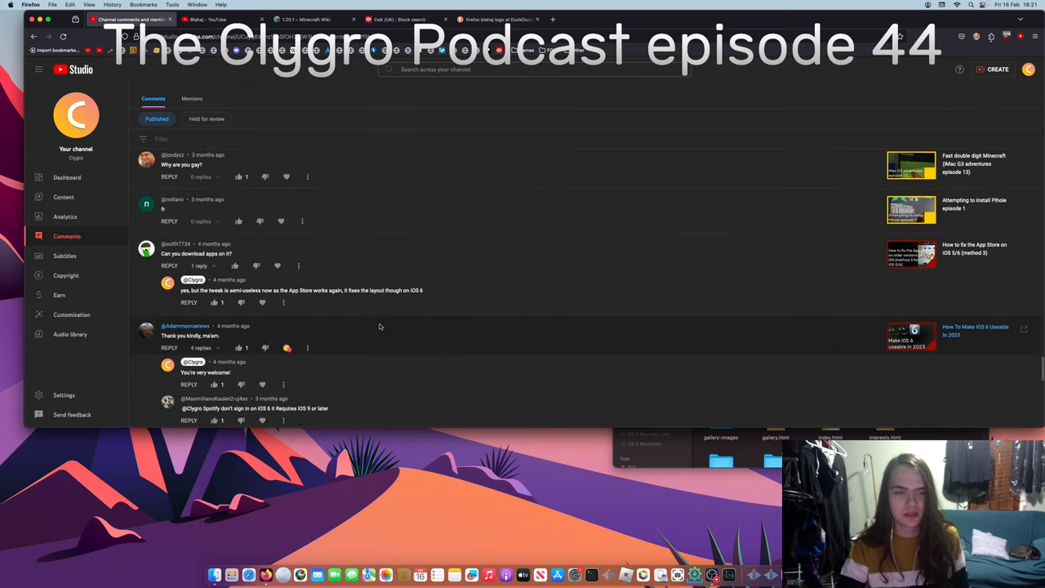
{"action": "scroll", "coordinate": [379, 326], "scroll_direction": "down", "scroll_amount": 3}
{"action": "scroll", "coordinate": [379, 325], "scroll_direction": "down", "scroll_amount": 3}
{"action": "scroll", "coordinate": [379, 326], "scroll_direction": "down", "scroll_amount": 3}
{"action": "scroll", "coordinate": [380, 326], "scroll_direction": "down", "scroll_amount": 2}
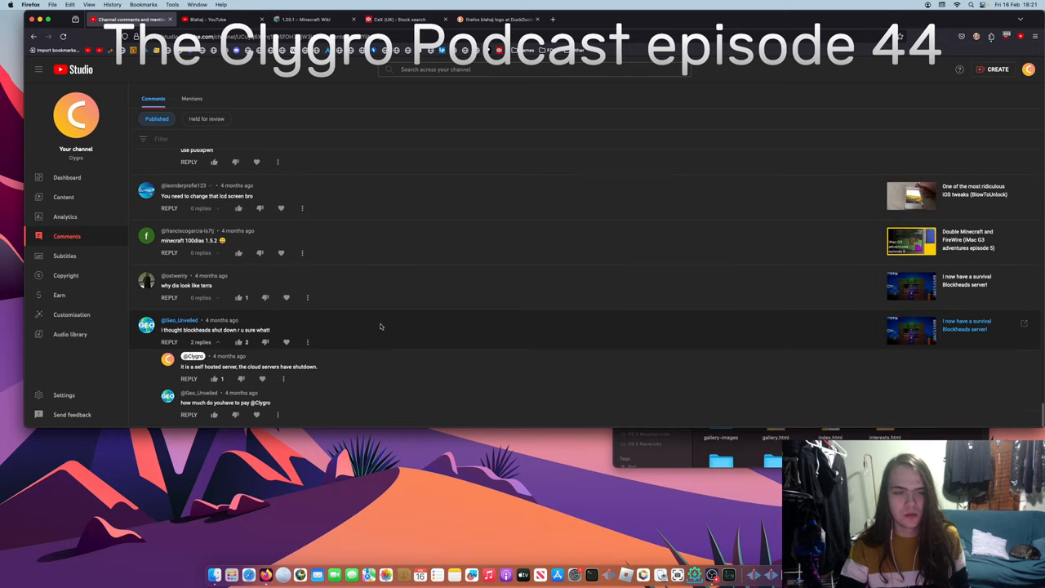
{"action": "scroll", "coordinate": [379, 326], "scroll_direction": "down", "scroll_amount": 3}
{"action": "scroll", "coordinate": [380, 322], "scroll_direction": "down", "scroll_amount": 3}
{"action": "scroll", "coordinate": [383, 325], "scroll_direction": "down", "scroll_amount": 3}
{"action": "scroll", "coordinate": [387, 327], "scroll_direction": "down", "scroll_amount": 3}
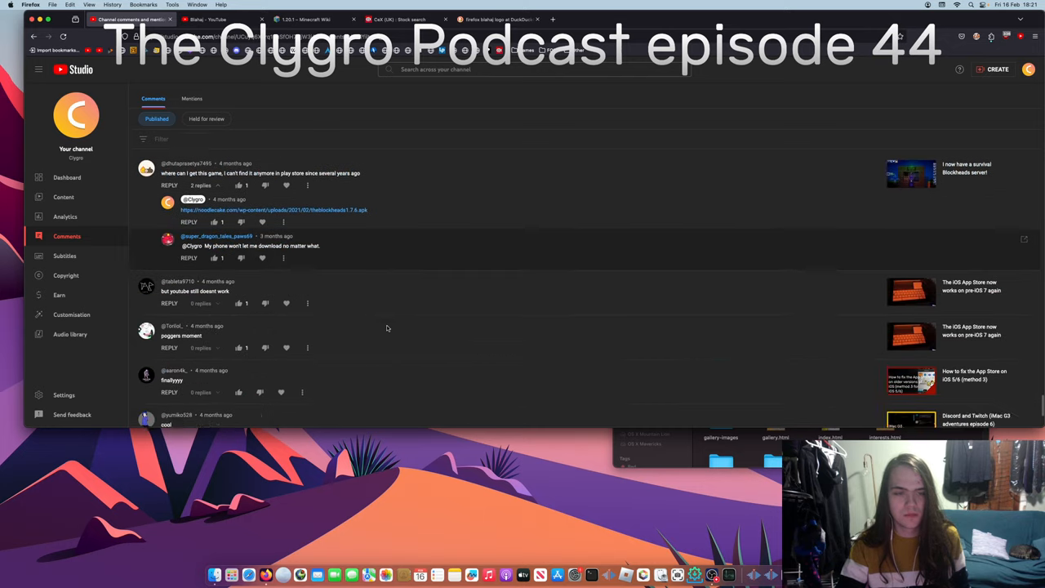
{"action": "scroll", "coordinate": [386, 328], "scroll_direction": "down", "scroll_amount": 3}
{"action": "scroll", "coordinate": [387, 328], "scroll_direction": "down", "scroll_amount": 3}
{"action": "scroll", "coordinate": [388, 331], "scroll_direction": "down", "scroll_amount": 3}
{"action": "scroll", "coordinate": [388, 334], "scroll_direction": "down", "scroll_amount": 3}
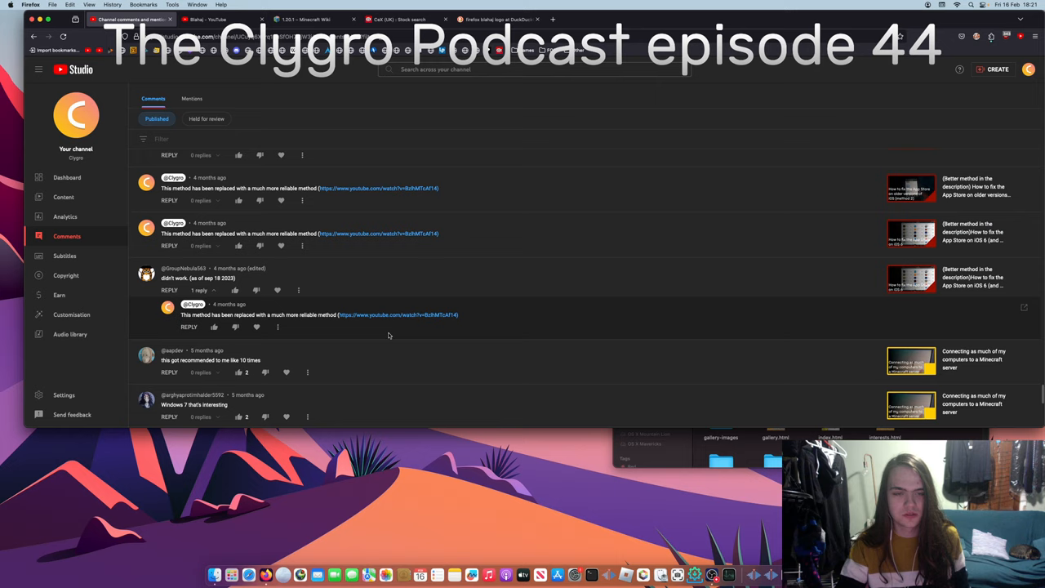
{"action": "scroll", "coordinate": [388, 334], "scroll_direction": "down", "scroll_amount": 3}
{"action": "scroll", "coordinate": [388, 335], "scroll_direction": "down", "scroll_amount": 3}
{"action": "scroll", "coordinate": [387, 333], "scroll_direction": "down", "scroll_amount": 3}
{"action": "scroll", "coordinate": [386, 331], "scroll_direction": "down", "scroll_amount": 3}
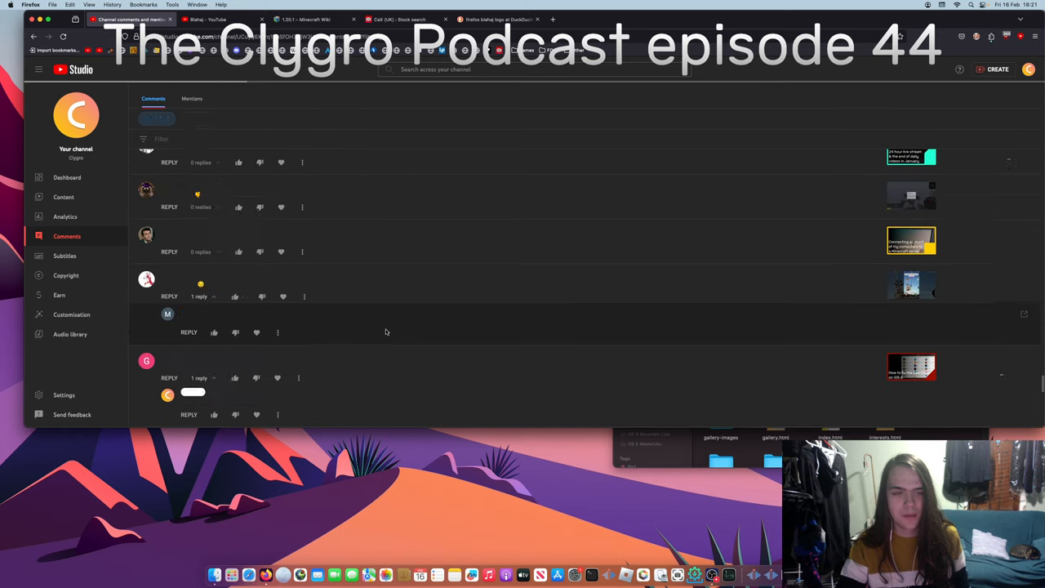
{"action": "scroll", "coordinate": [386, 331], "scroll_direction": "down", "scroll_amount": 3}
{"action": "scroll", "coordinate": [386, 332], "scroll_direction": "down", "scroll_amount": 3}
{"action": "scroll", "coordinate": [386, 331], "scroll_direction": "down", "scroll_amount": 3}
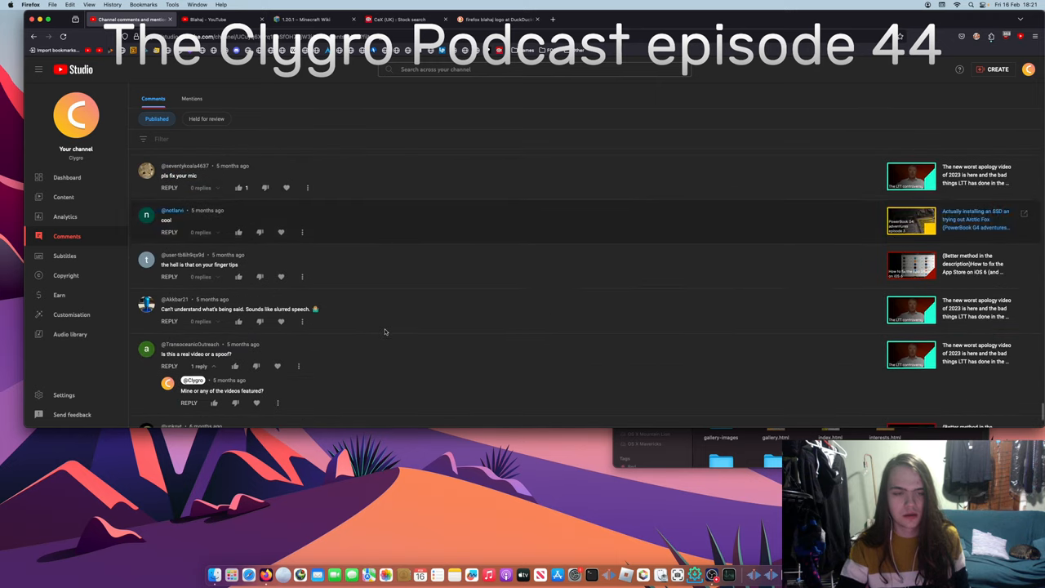
{"action": "scroll", "coordinate": [385, 331], "scroll_direction": "down", "scroll_amount": 3}
{"action": "scroll", "coordinate": [385, 331], "scroll_direction": "down", "scroll_amount": 3}
{"action": "scroll", "coordinate": [385, 329], "scroll_direction": "down", "scroll_amount": 3}
{"action": "scroll", "coordinate": [386, 328], "scroll_direction": "down", "scroll_amount": 3}
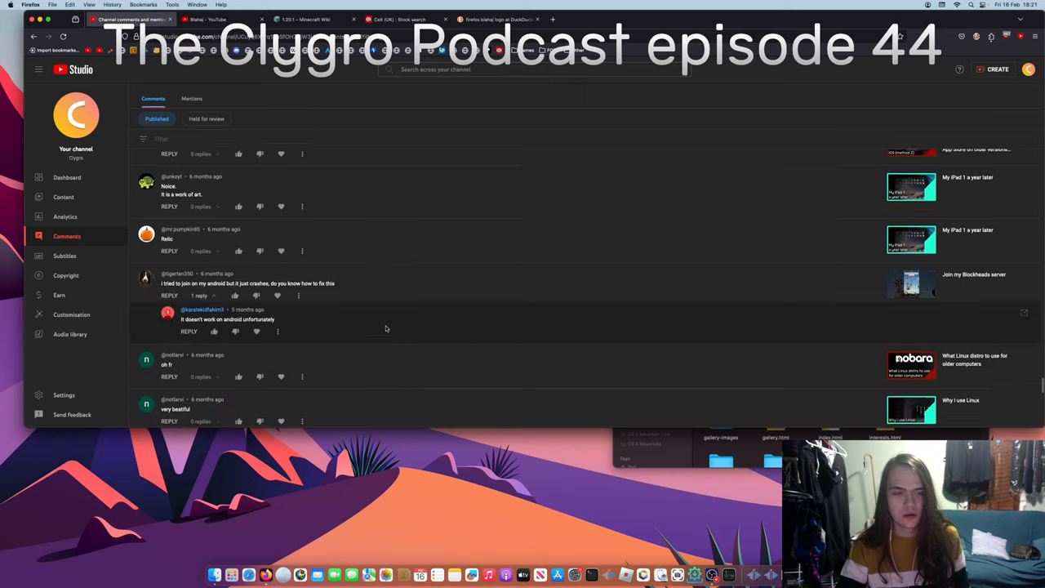
{"action": "scroll", "coordinate": [386, 328], "scroll_direction": "down", "scroll_amount": 3}
{"action": "scroll", "coordinate": [385, 328], "scroll_direction": "down", "scroll_amount": 3}
{"action": "scroll", "coordinate": [386, 335], "scroll_direction": "down", "scroll_amount": 3}
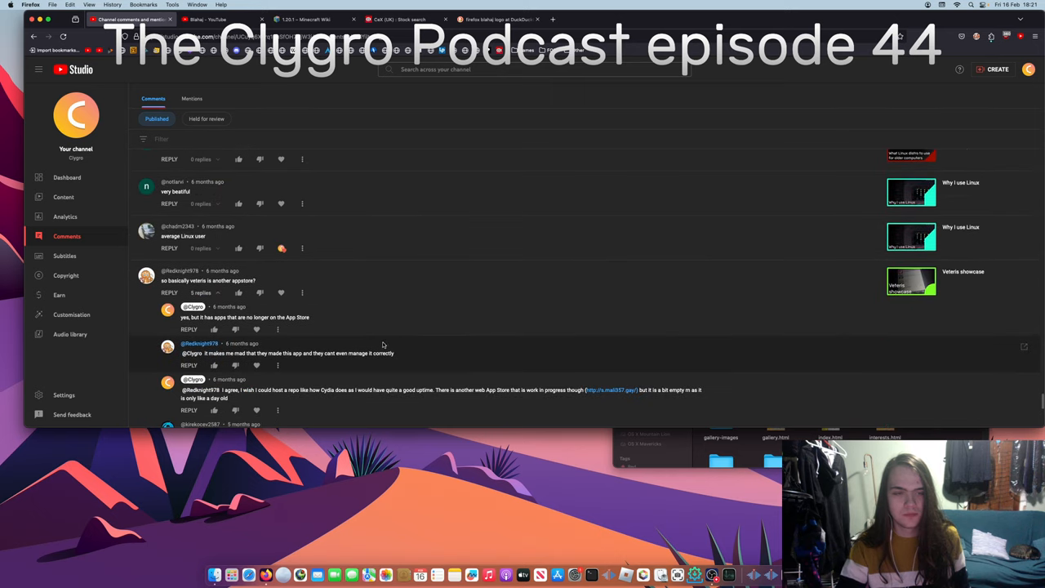
{"action": "scroll", "coordinate": [383, 345], "scroll_direction": "up", "scroll_amount": 3}
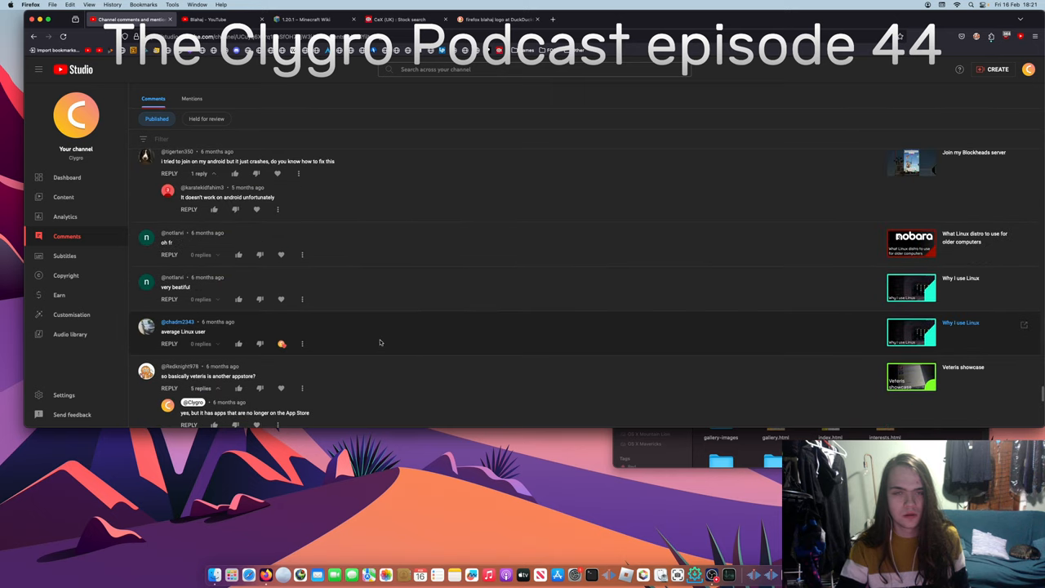
{"action": "scroll", "coordinate": [379, 339], "scroll_direction": "down", "scroll_amount": 3}
{"action": "scroll", "coordinate": [380, 339], "scroll_direction": "down", "scroll_amount": 3}
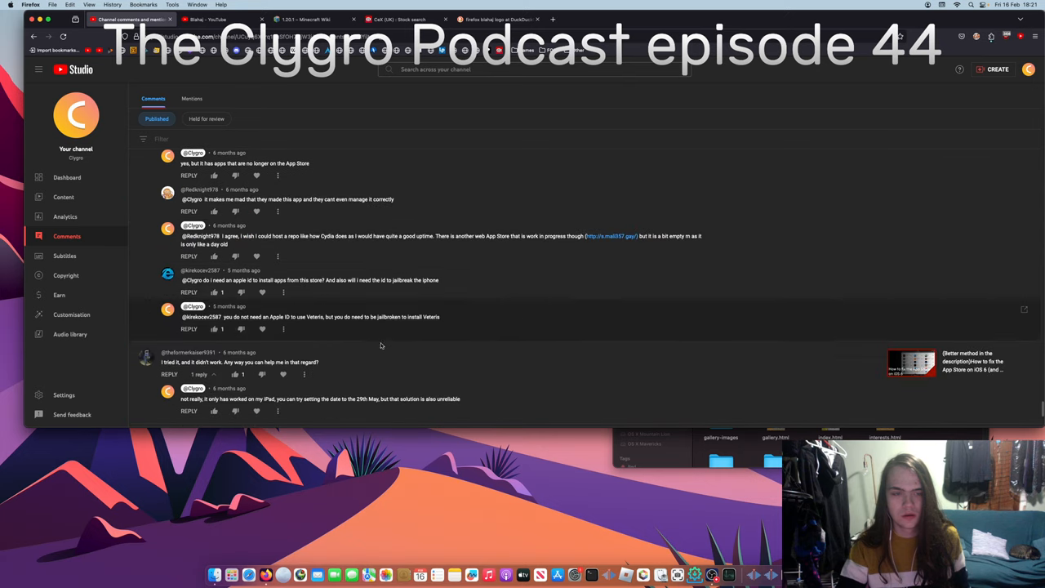
{"action": "scroll", "coordinate": [379, 338], "scroll_direction": "down", "scroll_amount": 3}
{"action": "scroll", "coordinate": [381, 338], "scroll_direction": "down", "scroll_amount": 3}
{"action": "scroll", "coordinate": [380, 338], "scroll_direction": "down", "scroll_amount": 1}
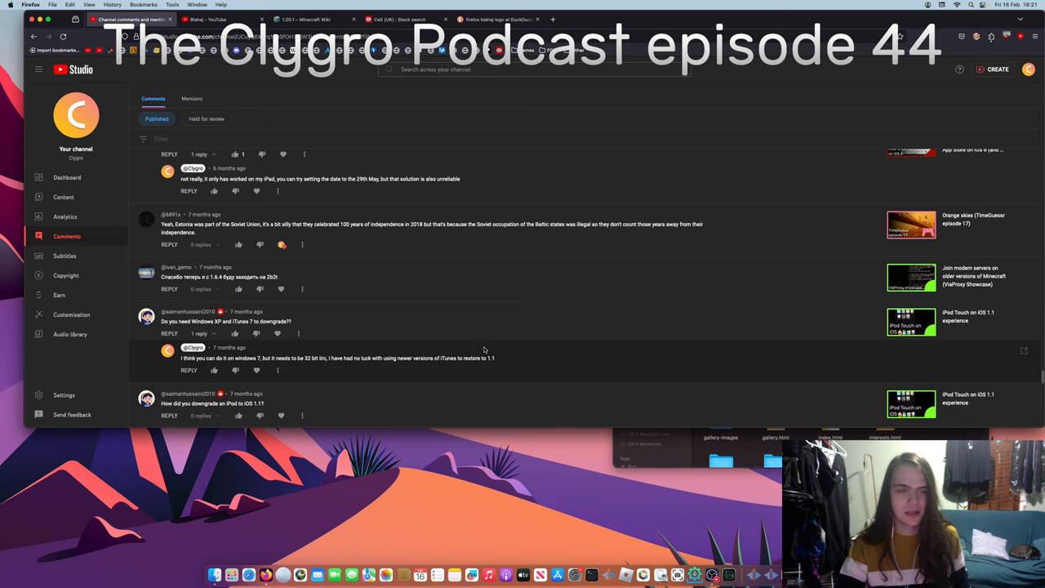
{"action": "scroll", "coordinate": [332, 331], "scroll_direction": "down", "scroll_amount": 2}
{"action": "scroll", "coordinate": [333, 331], "scroll_direction": "down", "scroll_amount": 2}
{"action": "scroll", "coordinate": [310, 343], "scroll_direction": "down", "scroll_amount": 2}
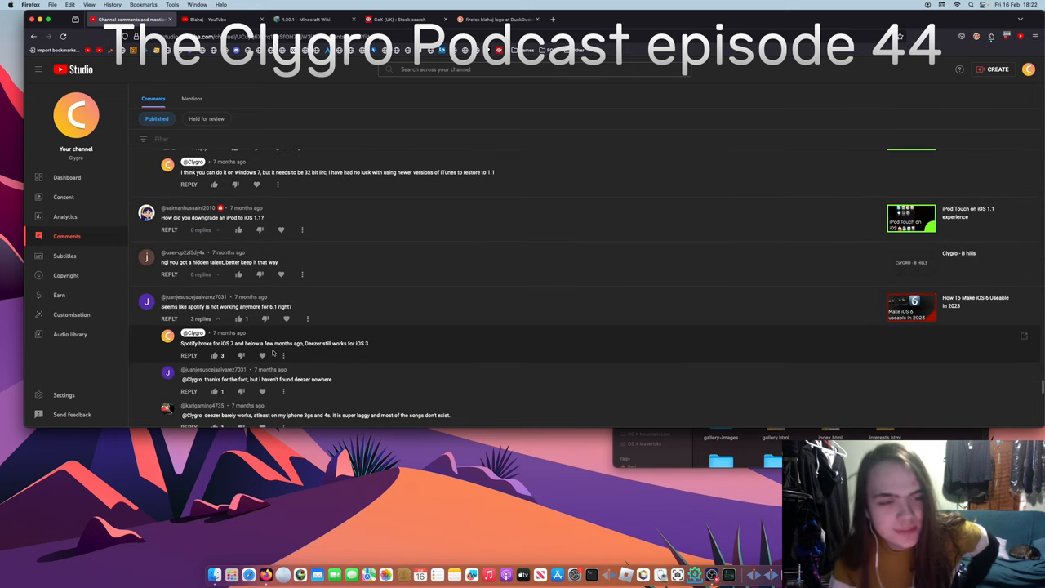
{"action": "scroll", "coordinate": [292, 360], "scroll_direction": "down", "scroll_amount": 2}
{"action": "scroll", "coordinate": [335, 336], "scroll_direction": "down", "scroll_amount": 3}
{"action": "scroll", "coordinate": [335, 336], "scroll_direction": "down", "scroll_amount": 3}
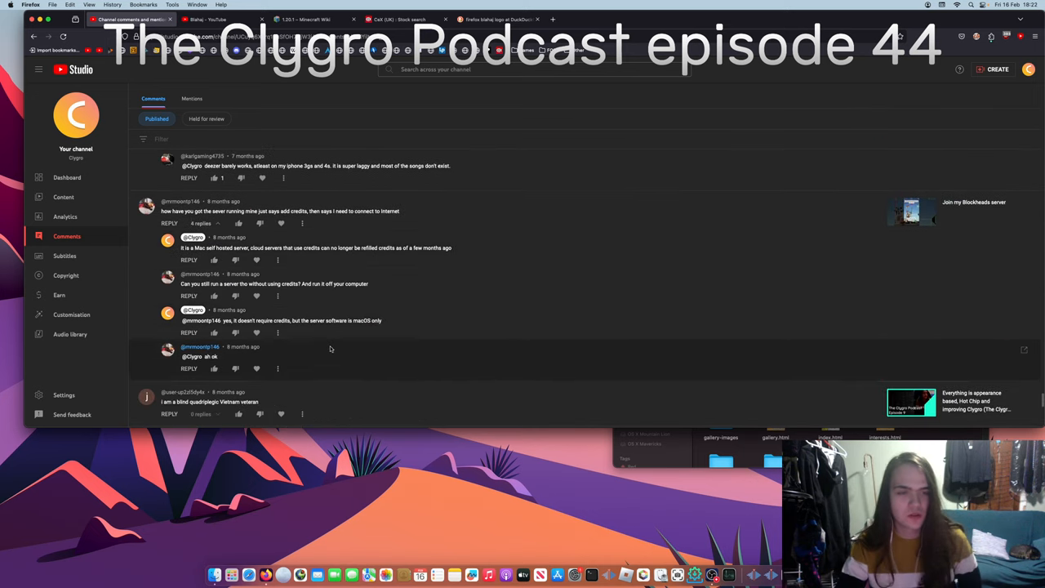
{"action": "scroll", "coordinate": [328, 344], "scroll_direction": "down", "scroll_amount": 2}
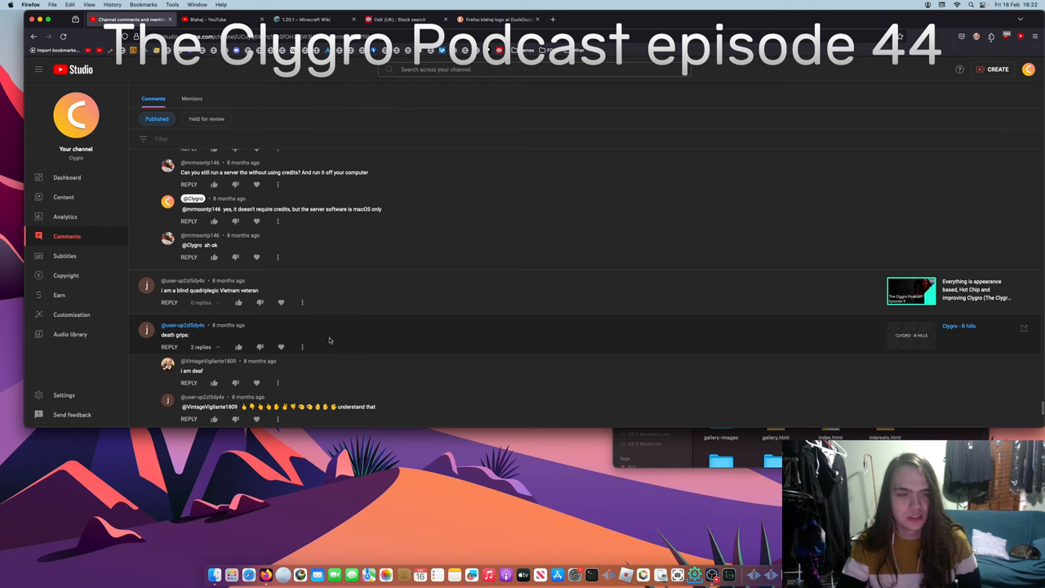
{"action": "scroll", "coordinate": [336, 335], "scroll_direction": "down", "scroll_amount": 2}
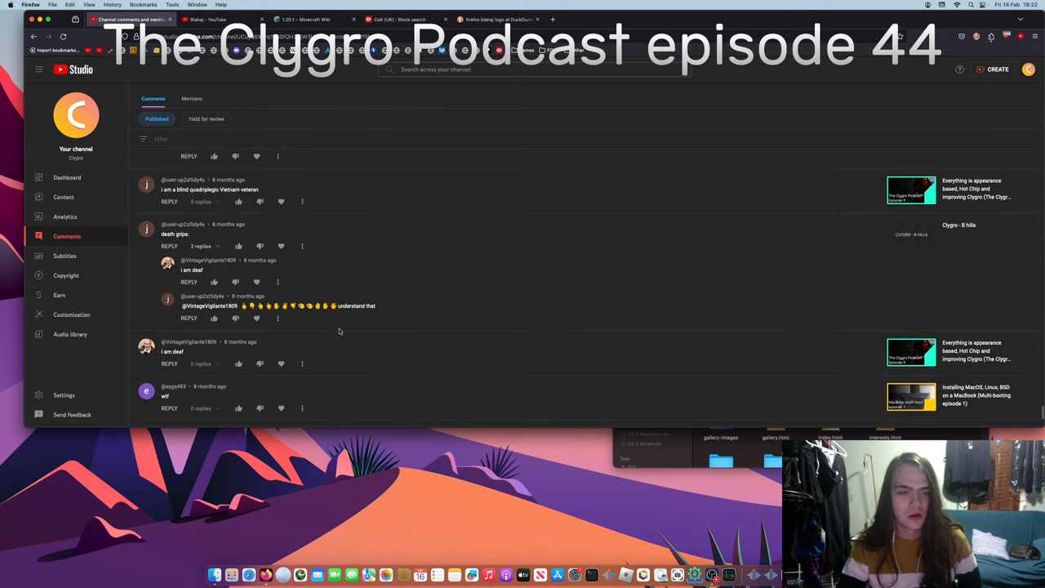
{"action": "scroll", "coordinate": [336, 335], "scroll_direction": "down", "scroll_amount": 2}
{"action": "scroll", "coordinate": [333, 334], "scroll_direction": "down", "scroll_amount": 2}
{"action": "scroll", "coordinate": [333, 335], "scroll_direction": "down", "scroll_amount": 2}
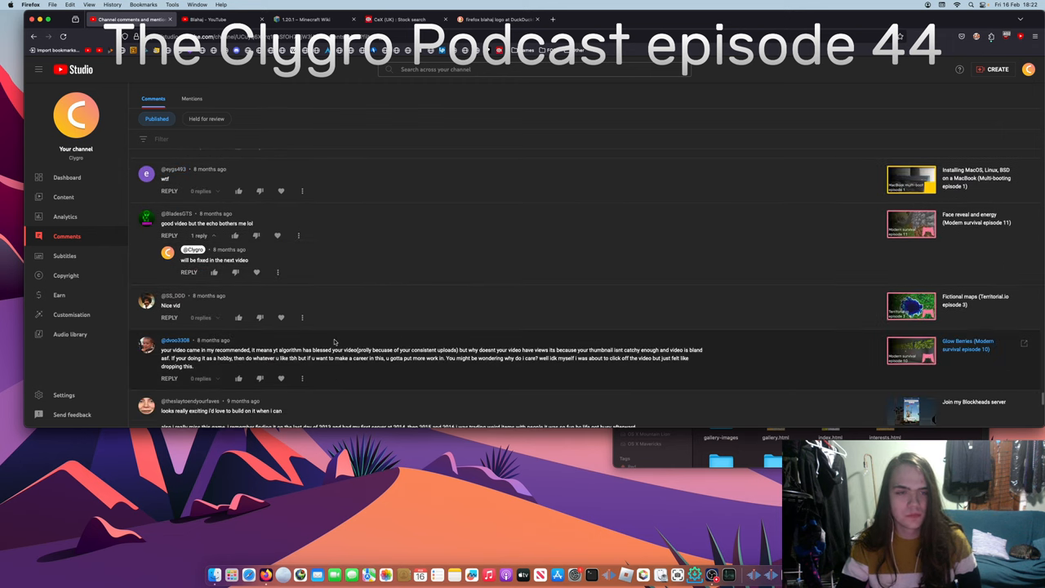
{"action": "scroll", "coordinate": [351, 337], "scroll_direction": "down", "scroll_amount": 2}
{"action": "scroll", "coordinate": [349, 336], "scroll_direction": "down", "scroll_amount": 2}
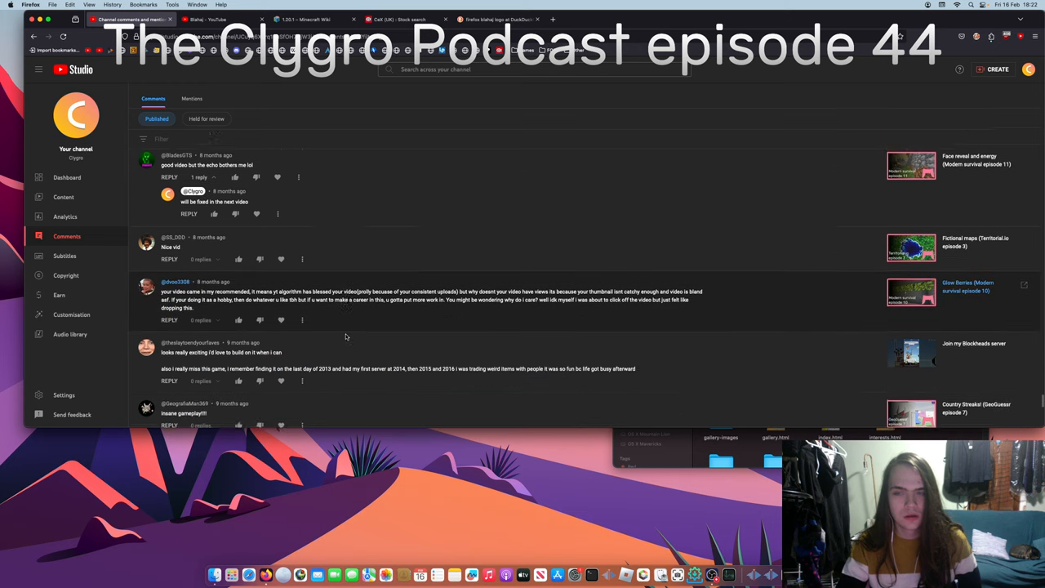
{"action": "scroll", "coordinate": [347, 337], "scroll_direction": "down", "scroll_amount": 2}
{"action": "scroll", "coordinate": [348, 337], "scroll_direction": "down", "scroll_amount": 3}
{"action": "scroll", "coordinate": [348, 337], "scroll_direction": "down", "scroll_amount": 3}
{"action": "scroll", "coordinate": [349, 343], "scroll_direction": "down", "scroll_amount": 2}
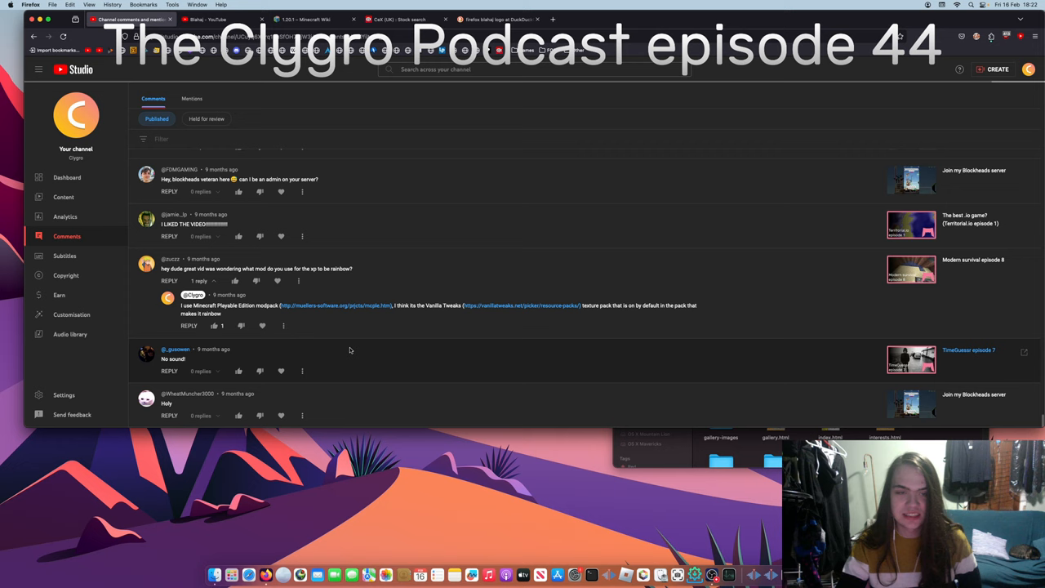
{"action": "scroll", "coordinate": [350, 349], "scroll_direction": "down", "scroll_amount": 1}
{"action": "scroll", "coordinate": [349, 351], "scroll_direction": "down", "scroll_amount": 3}
{"action": "scroll", "coordinate": [351, 347], "scroll_direction": "down", "scroll_amount": 3}
{"action": "scroll", "coordinate": [354, 346], "scroll_direction": "down", "scroll_amount": 2}
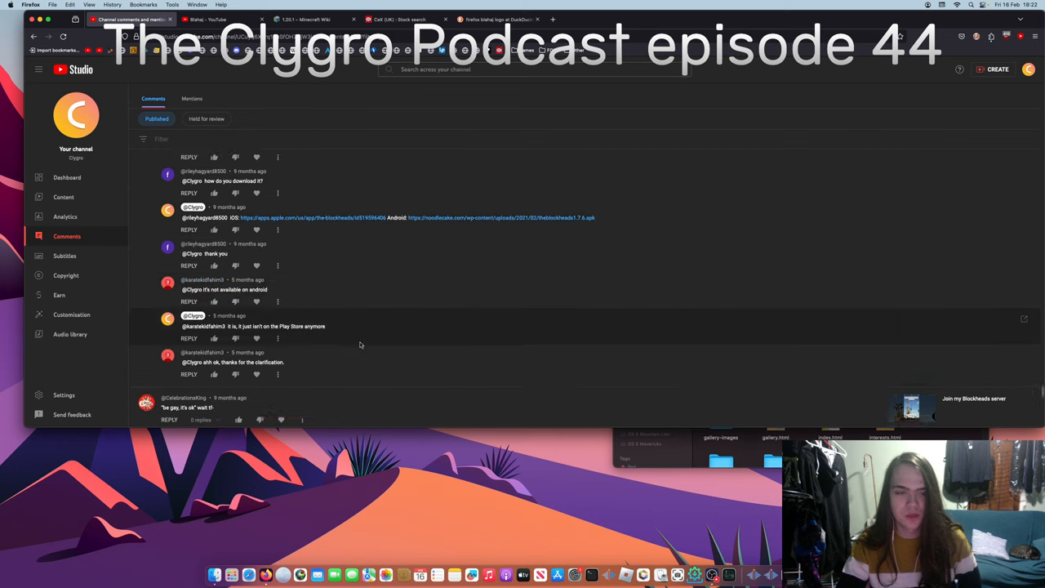
{"action": "scroll", "coordinate": [356, 343], "scroll_direction": "down", "scroll_amount": 3}
{"action": "mouse_move", "coordinate": [211, 246]}
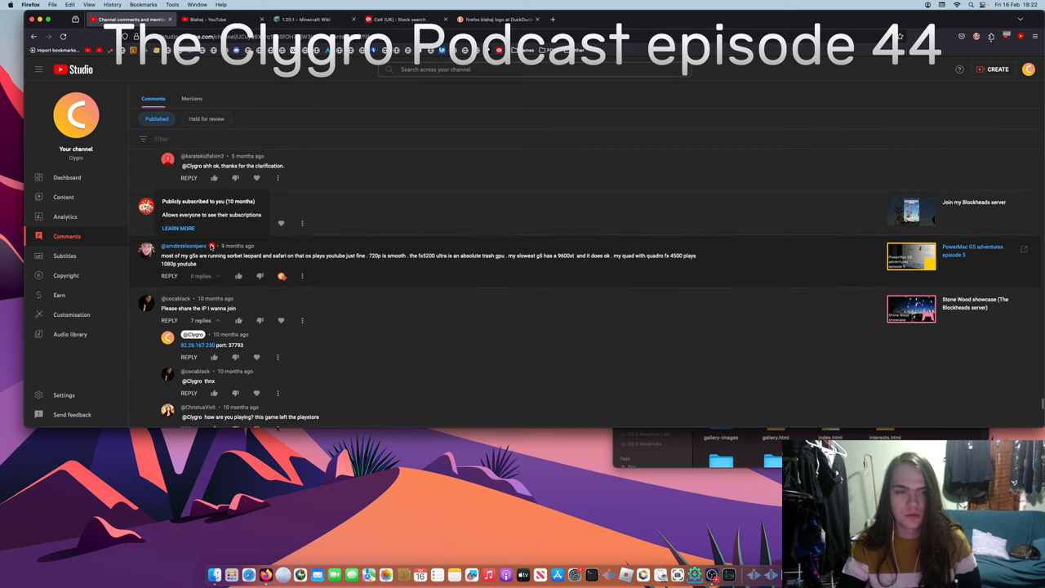
{"action": "scroll", "coordinate": [212, 246], "scroll_direction": "down", "scroll_amount": 2}
{"action": "scroll", "coordinate": [326, 310], "scroll_direction": "down", "scroll_amount": 3}
{"action": "scroll", "coordinate": [408, 327], "scroll_direction": "down", "scroll_amount": 2}
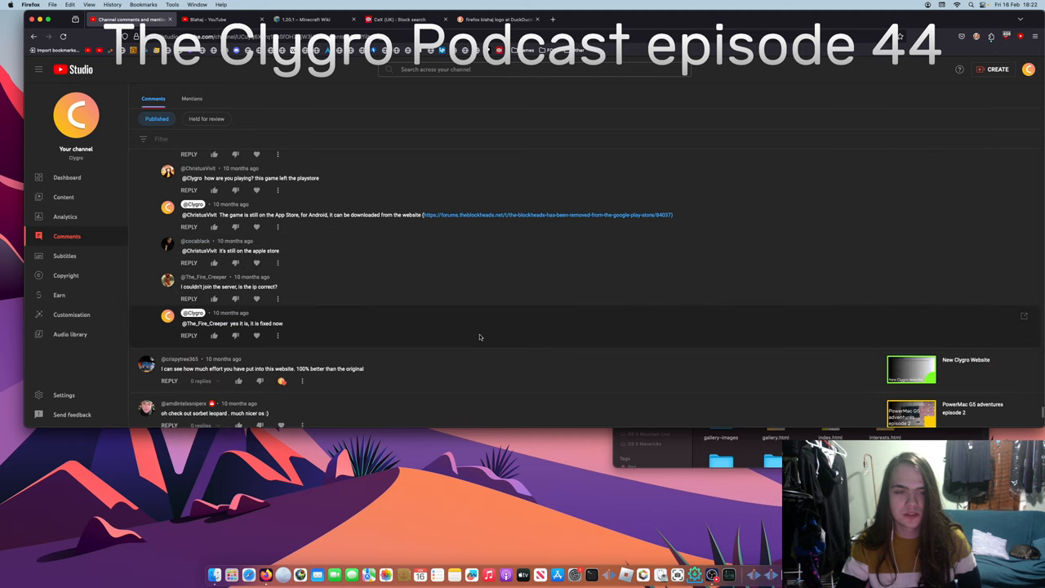
{"action": "scroll", "coordinate": [478, 333], "scroll_direction": "down", "scroll_amount": 3}
{"action": "scroll", "coordinate": [478, 333], "scroll_direction": "down", "scroll_amount": 3}
{"action": "scroll", "coordinate": [408, 327], "scroll_direction": "down", "scroll_amount": 4}
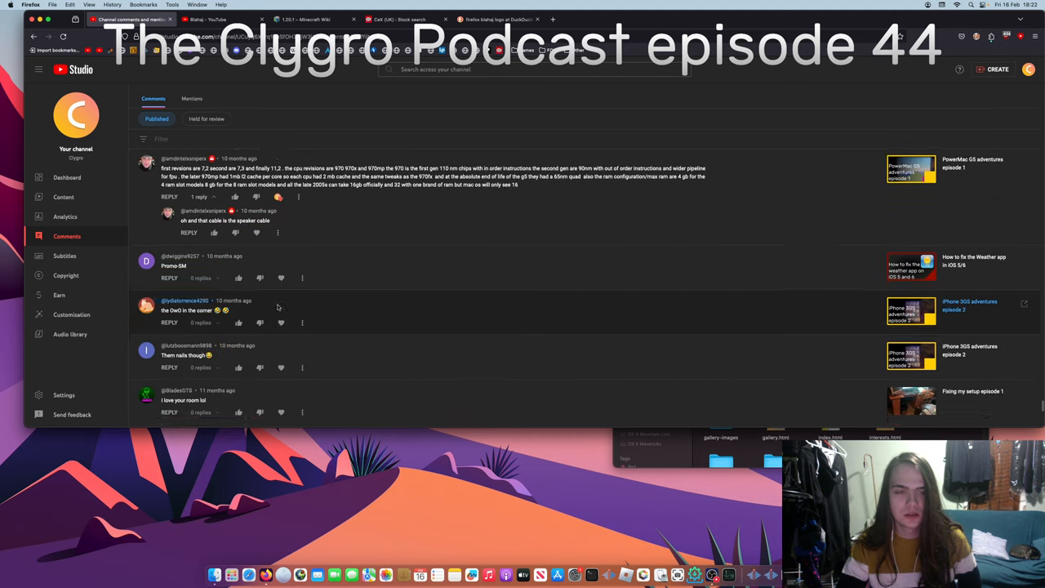
{"action": "scroll", "coordinate": [278, 309], "scroll_direction": "down", "scroll_amount": 3}
{"action": "scroll", "coordinate": [277, 309], "scroll_direction": "up", "scroll_amount": 4}
{"action": "scroll", "coordinate": [277, 309], "scroll_direction": "up", "scroll_amount": 3}
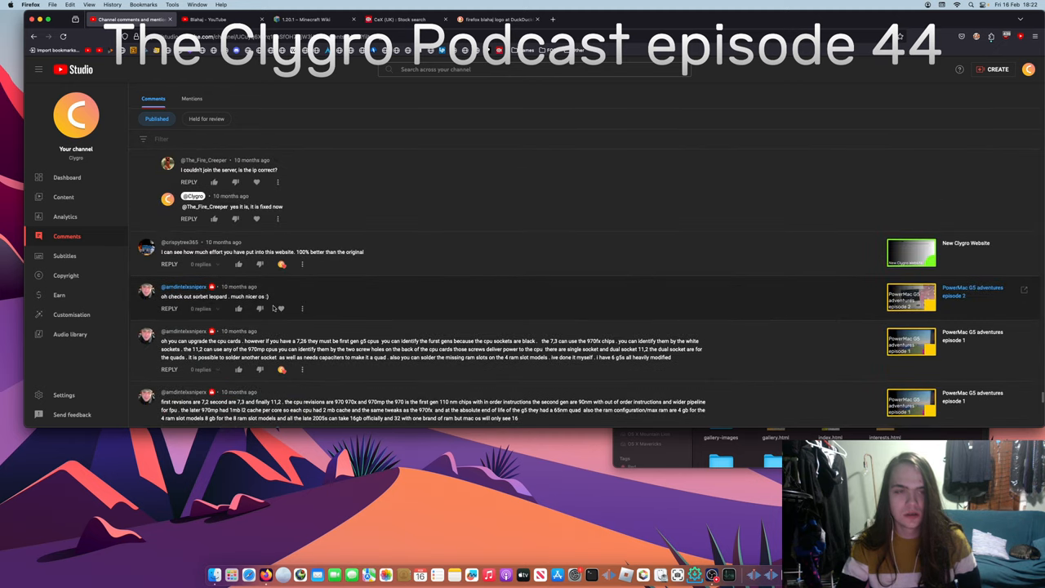
{"action": "scroll", "coordinate": [278, 308], "scroll_direction": "down", "scroll_amount": 4}
{"action": "scroll", "coordinate": [277, 309], "scroll_direction": "down", "scroll_amount": 4}
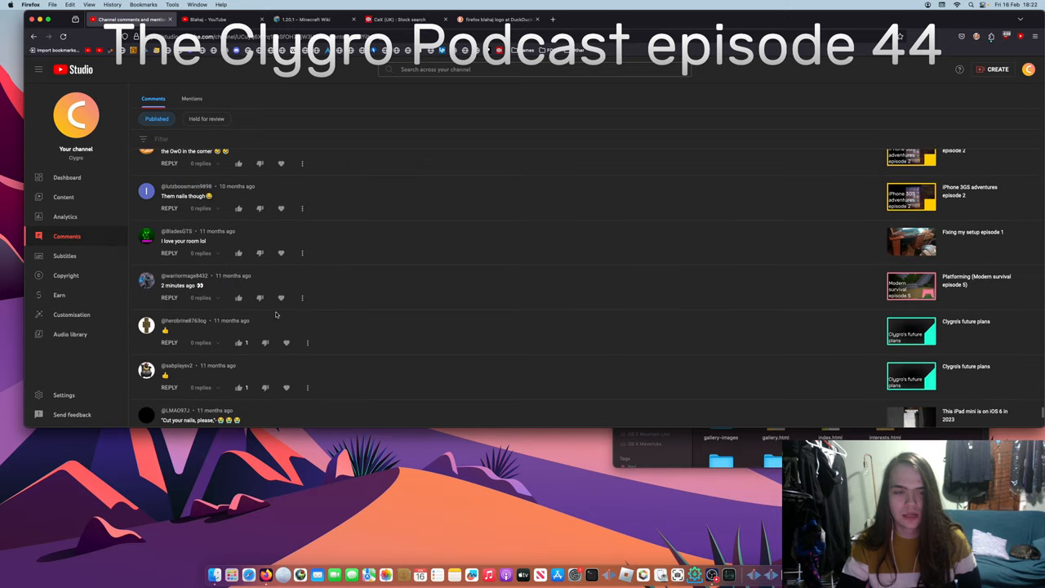
{"action": "scroll", "coordinate": [245, 314], "scroll_direction": "down", "scroll_amount": 2}
{"action": "scroll", "coordinate": [221, 316], "scroll_direction": "down", "scroll_amount": 2}
{"action": "scroll", "coordinate": [221, 316], "scroll_direction": "down", "scroll_amount": 1}
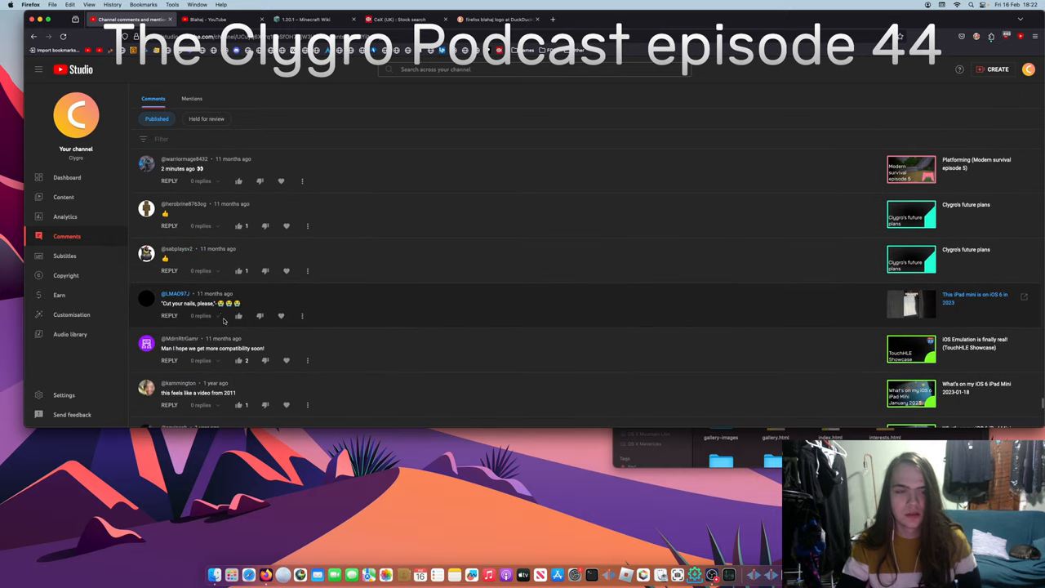
{"action": "scroll", "coordinate": [229, 309], "scroll_direction": "down", "scroll_amount": 4}
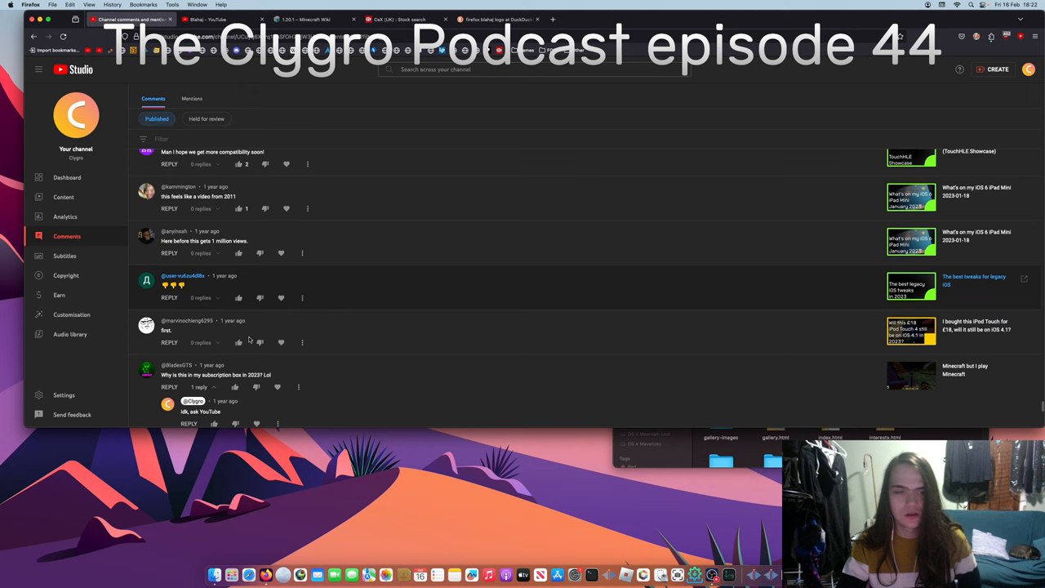
{"action": "scroll", "coordinate": [245, 335], "scroll_direction": "down", "scroll_amount": 2}
{"action": "scroll", "coordinate": [247, 341], "scroll_direction": "down", "scroll_amount": 2}
{"action": "scroll", "coordinate": [249, 347], "scroll_direction": "down", "scroll_amount": 1}
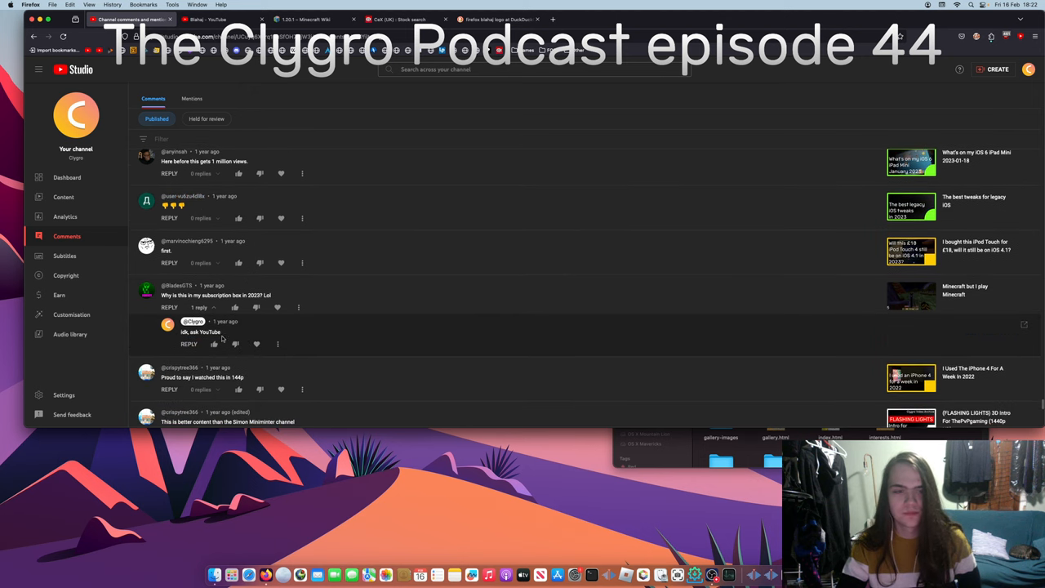
{"action": "scroll", "coordinate": [220, 337], "scroll_direction": "down", "scroll_amount": 2}
{"action": "scroll", "coordinate": [216, 338], "scroll_direction": "down", "scroll_amount": 3}
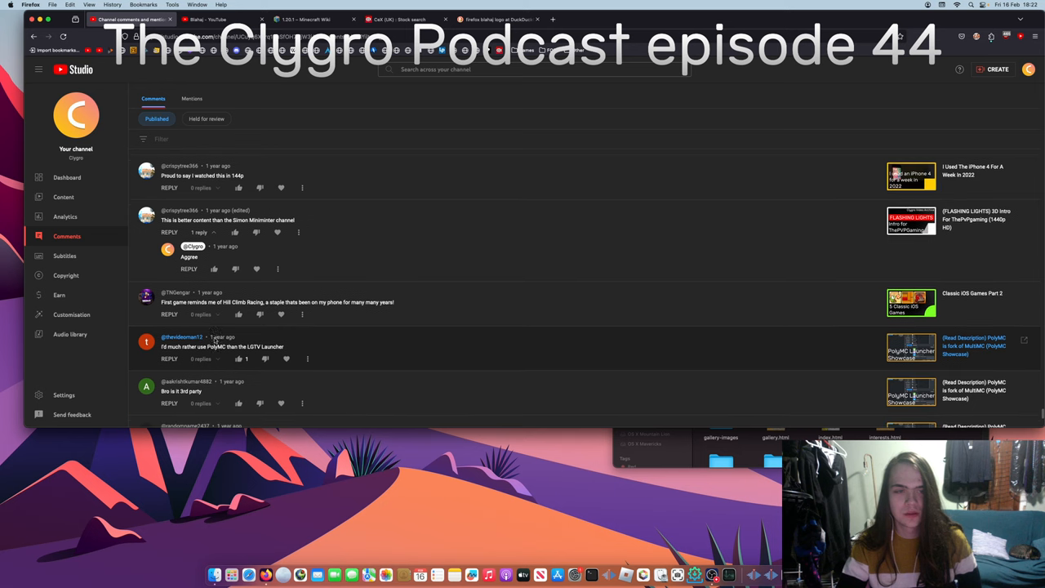
{"action": "scroll", "coordinate": [214, 343], "scroll_direction": "down", "scroll_amount": 1}
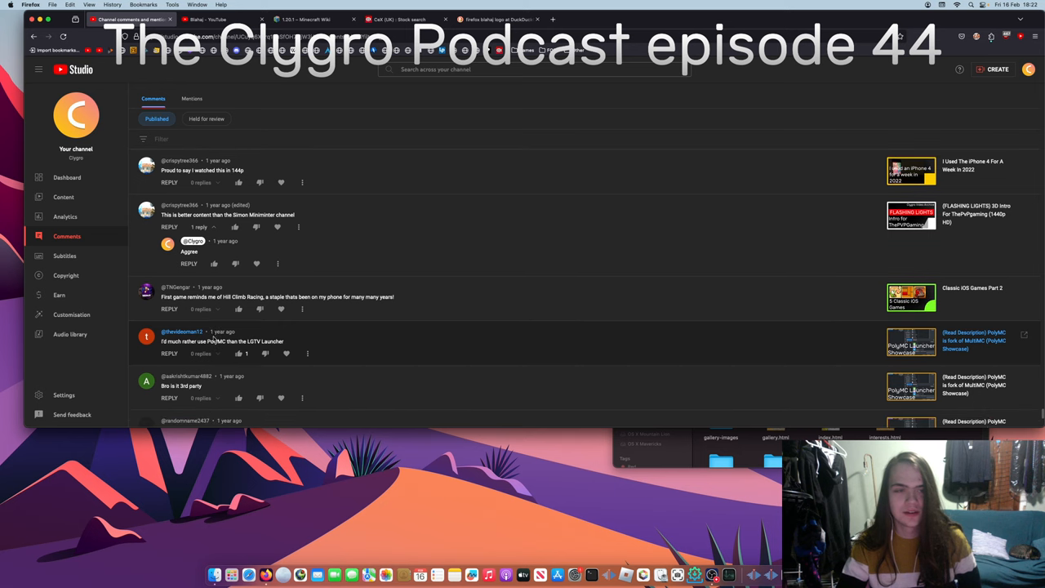
{"action": "scroll", "coordinate": [214, 336], "scroll_direction": "down", "scroll_amount": 2}
{"action": "scroll", "coordinate": [214, 331], "scroll_direction": "down", "scroll_amount": 3}
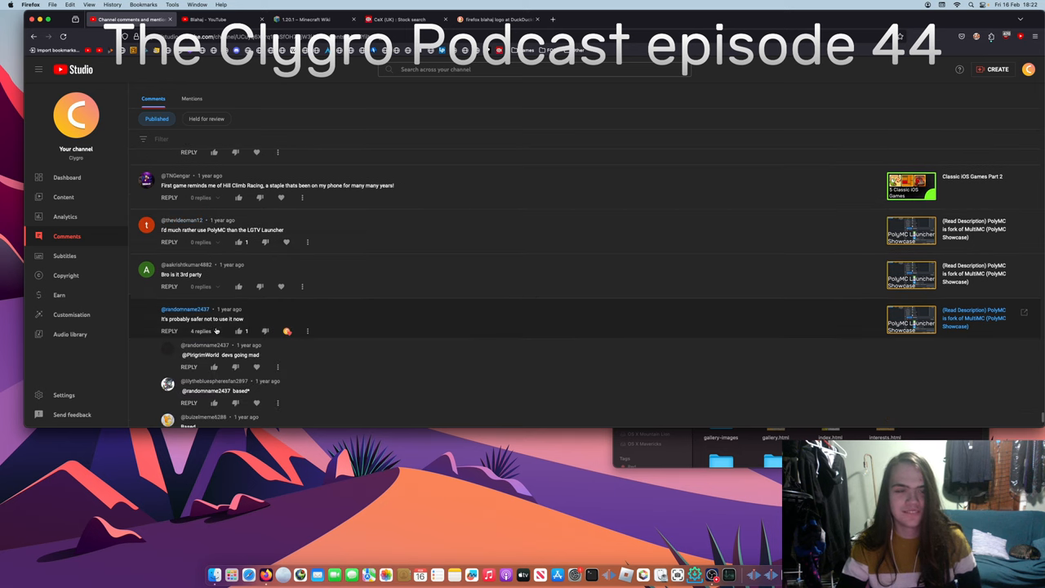
{"action": "scroll", "coordinate": [214, 331], "scroll_direction": "down", "scroll_amount": 3}
{"action": "scroll", "coordinate": [214, 331], "scroll_direction": "down", "scroll_amount": 2}
{"action": "scroll", "coordinate": [215, 328], "scroll_direction": "down", "scroll_amount": 2}
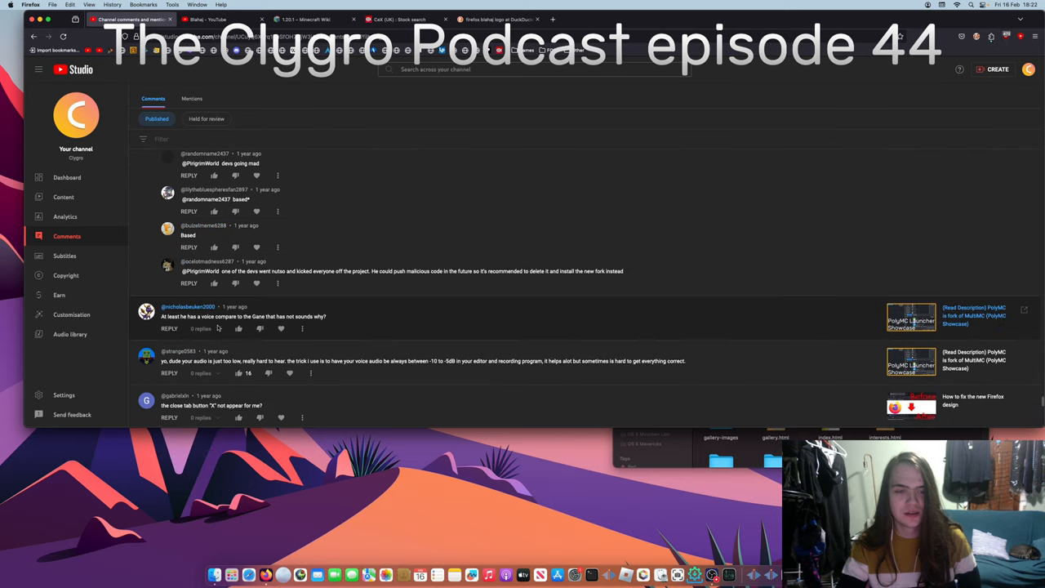
{"action": "scroll", "coordinate": [215, 329], "scroll_direction": "down", "scroll_amount": 3}
{"action": "scroll", "coordinate": [215, 328], "scroll_direction": "down", "scroll_amount": 4}
{"action": "scroll", "coordinate": [219, 330], "scroll_direction": "down", "scroll_amount": 3}
{"action": "scroll", "coordinate": [221, 332], "scroll_direction": "down", "scroll_amount": 2}
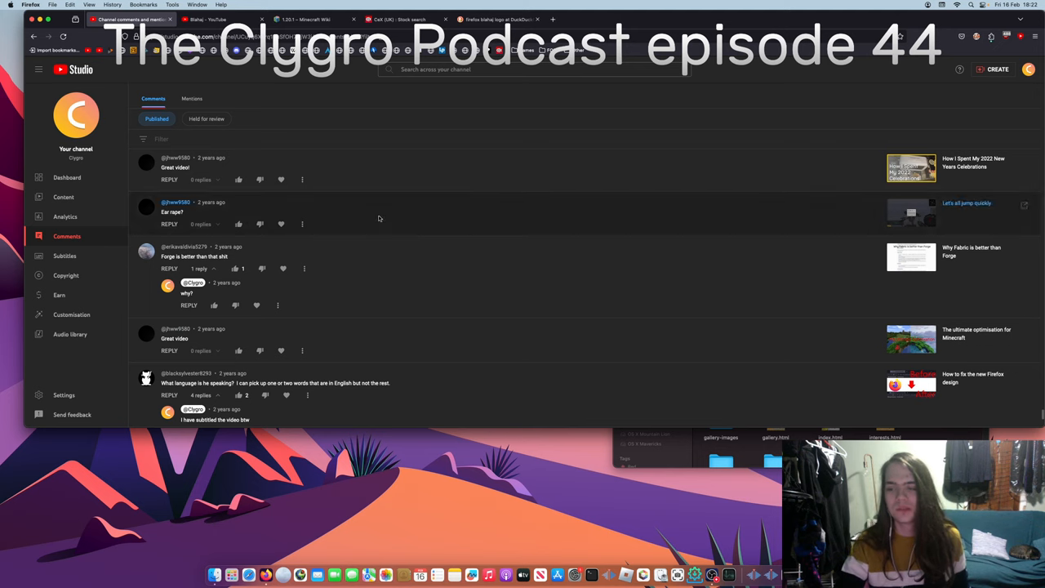
Show channel analytics for 2024 (7,320 views) and reopen the date-range choices.
{"action": "left_click", "coordinate": [79, 196]}
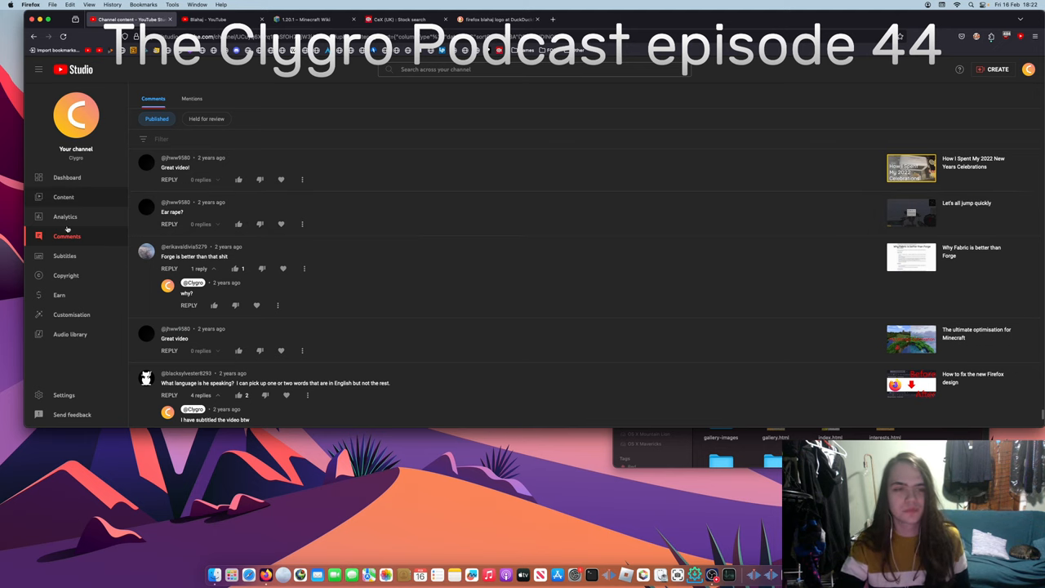
{"action": "left_click", "coordinate": [66, 216]}
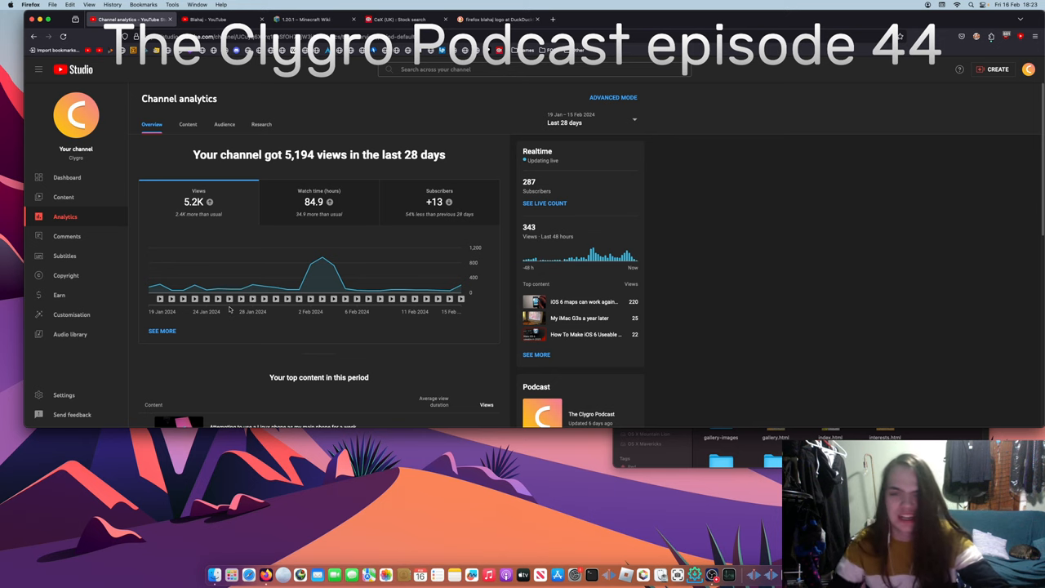
{"action": "left_click", "coordinate": [591, 121]}
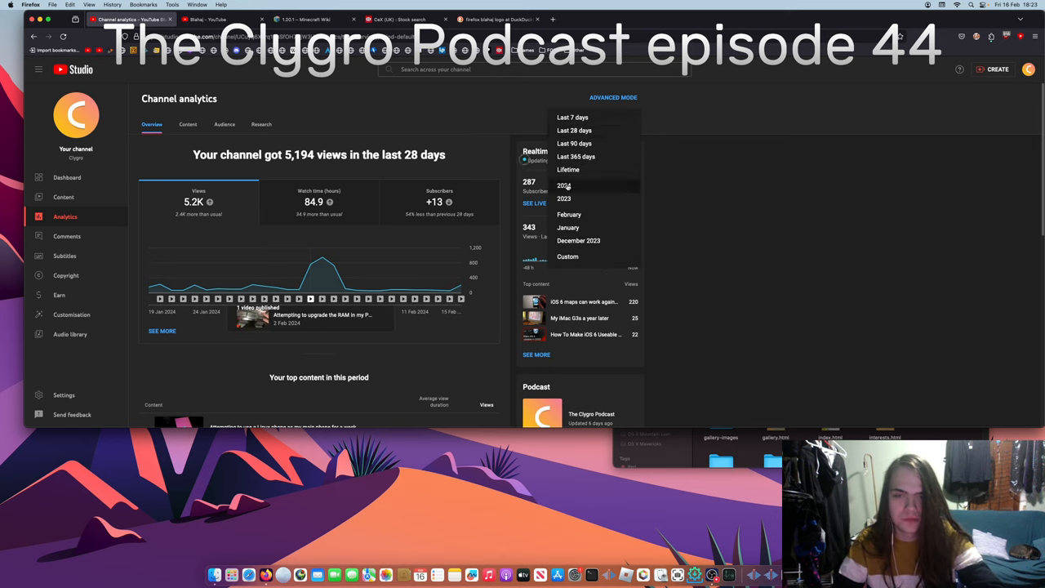
{"action": "left_click", "coordinate": [568, 185]}
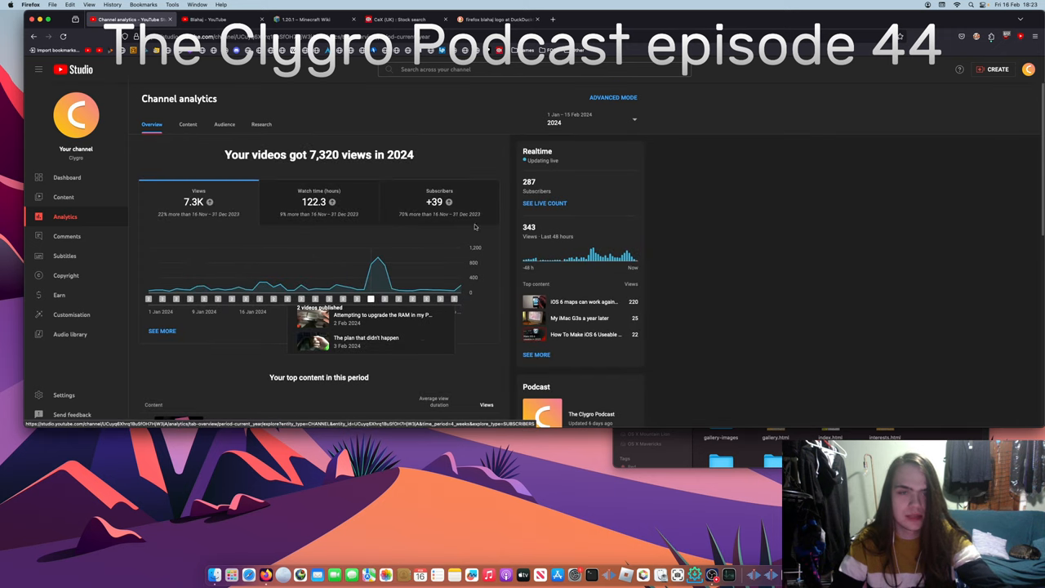
{"action": "left_click", "coordinate": [574, 121]}
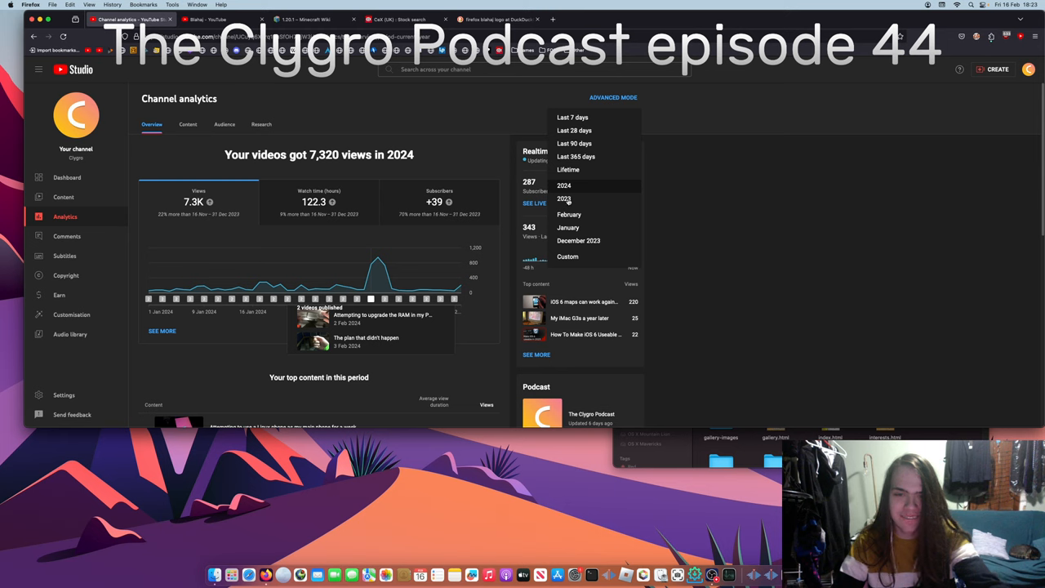
Apply a custom range of 01/01/2022 to 31/12/2022, showing 7,107 views.
{"action": "left_click", "coordinate": [568, 256]}
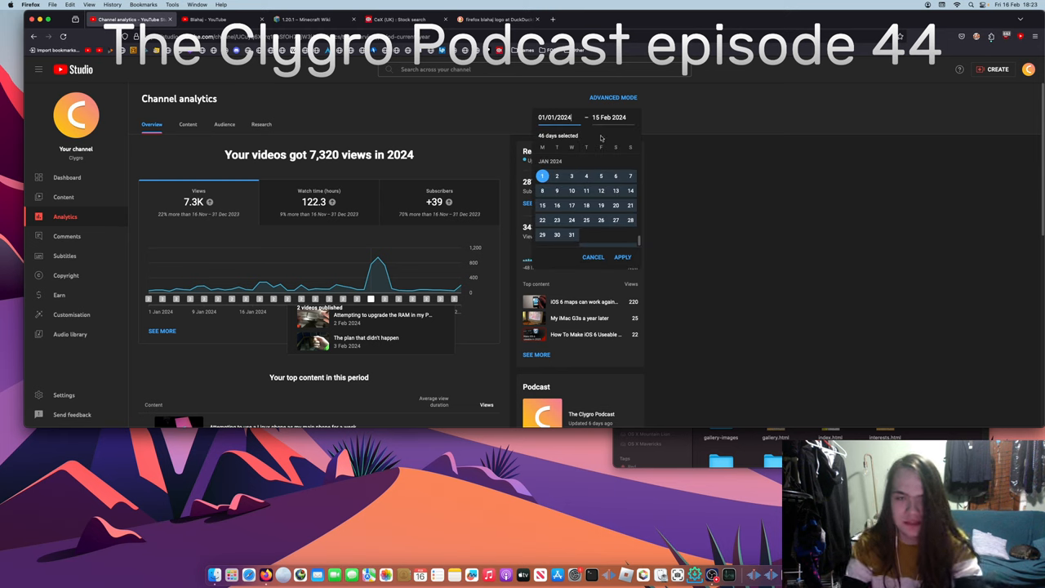
{"action": "key", "text": "BackSpace"}
{"action": "type", "text": "2"}
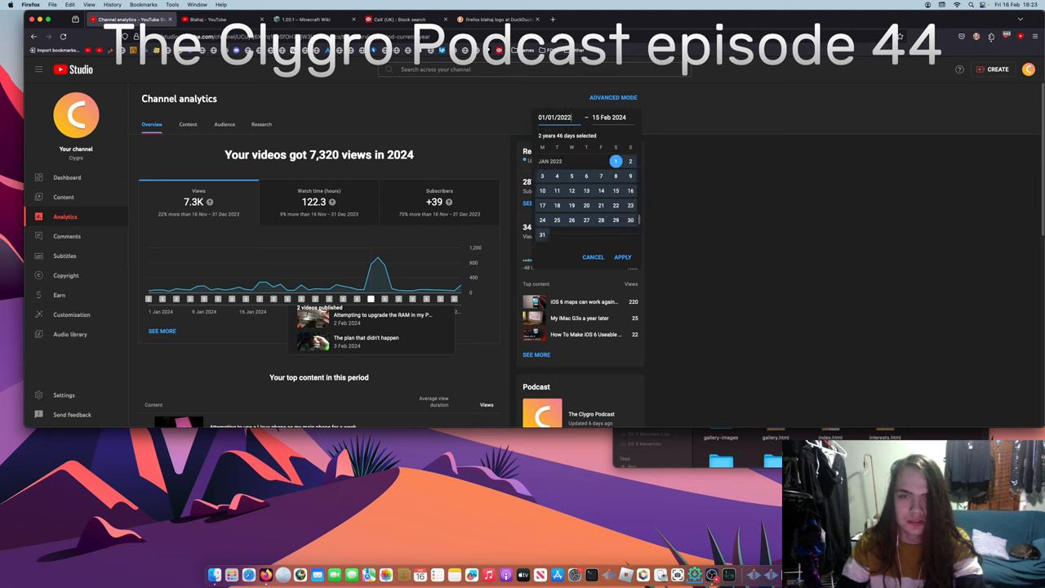
{"action": "left_click", "coordinate": [616, 117]}
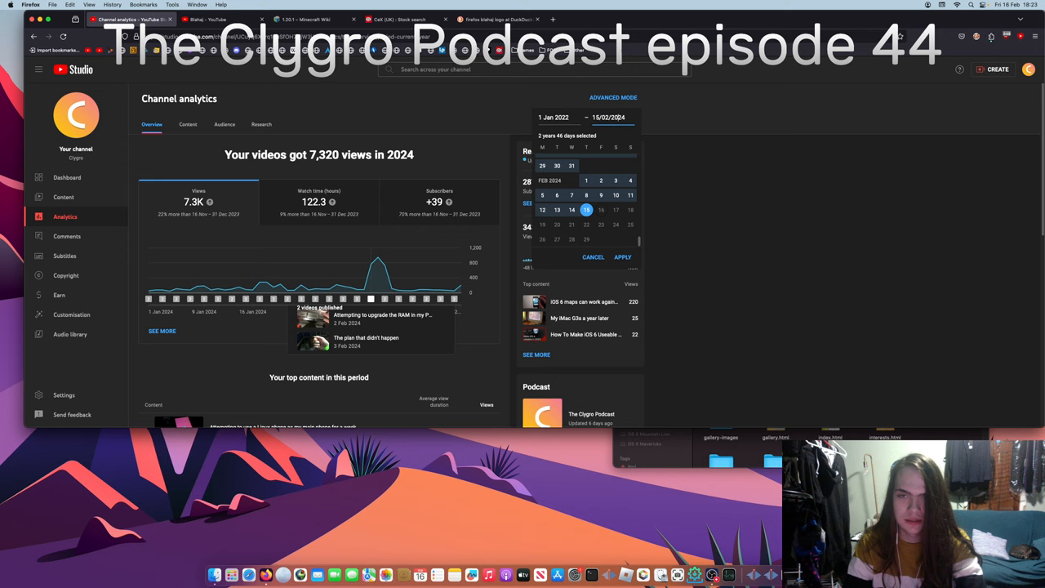
{"action": "type", "text": "3"}
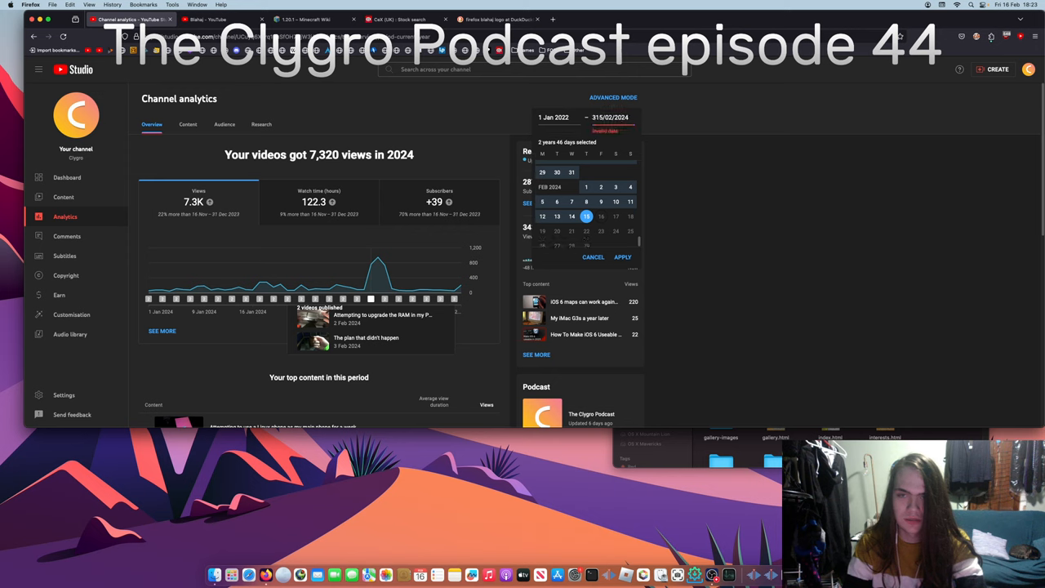
{"action": "key", "text": "Delete"}
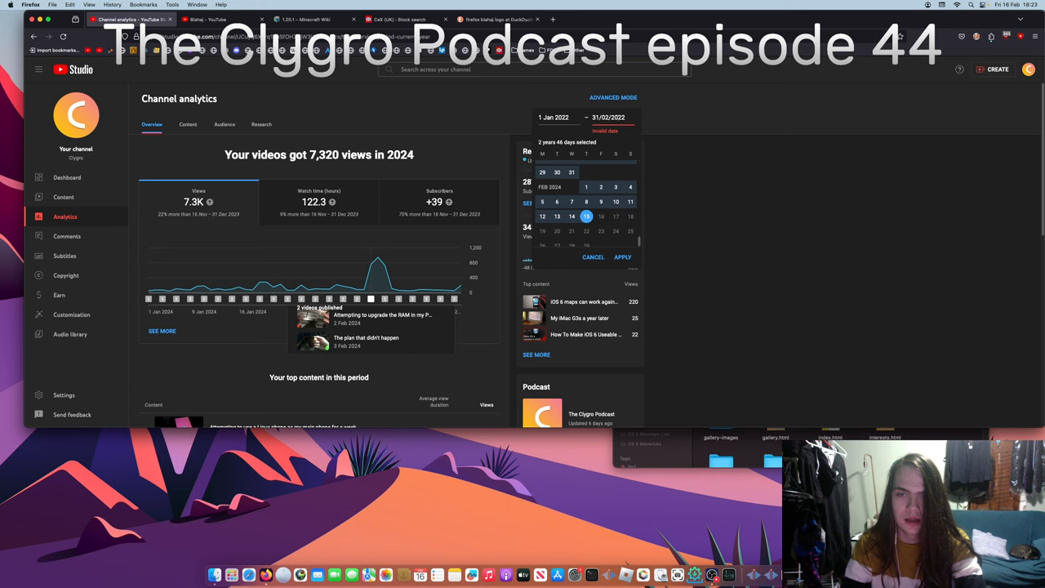
{"action": "type", "text": "1"}
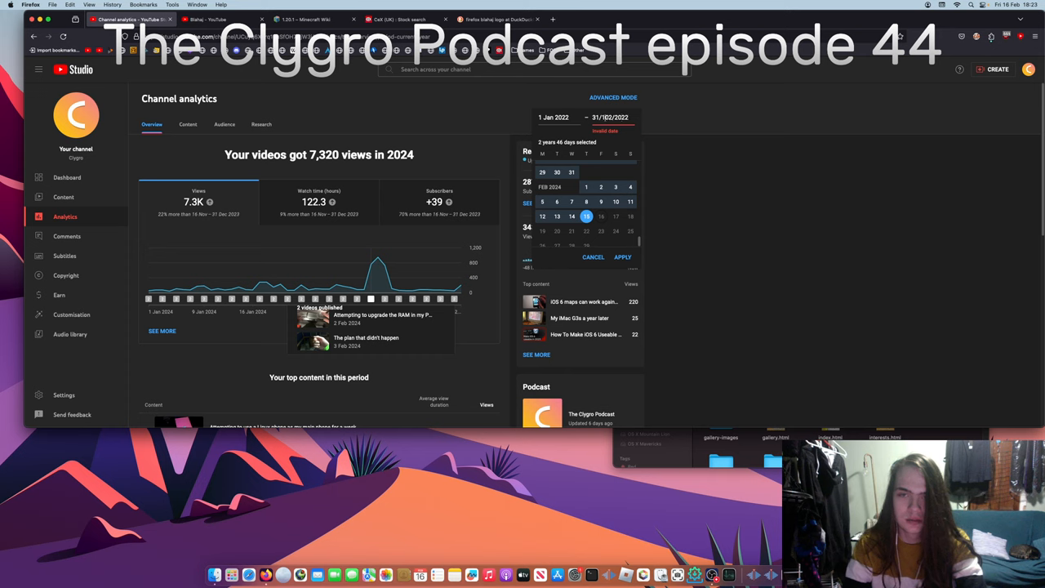
{"action": "key", "text": "BackSpace"}
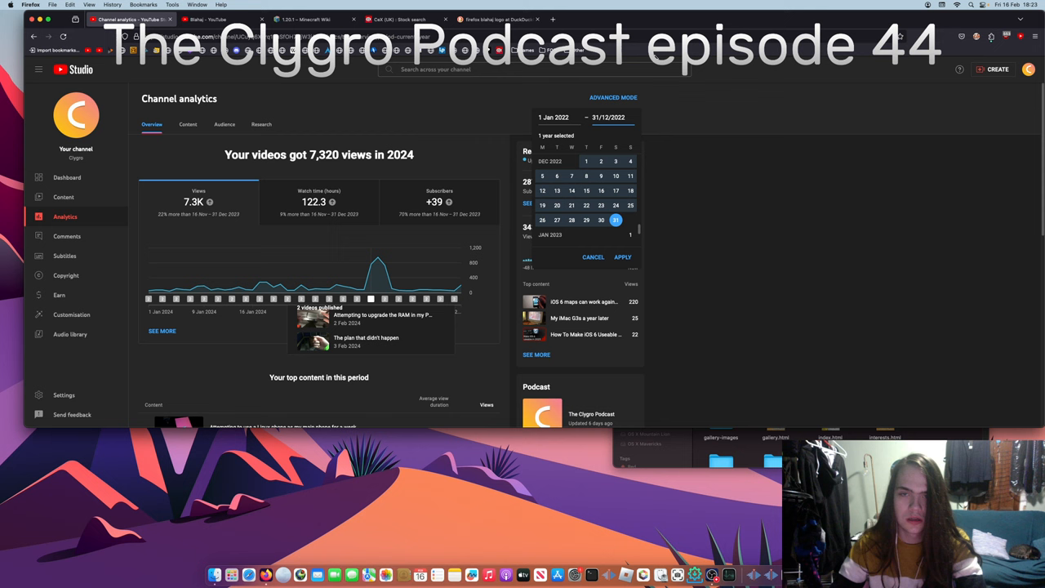
{"action": "left_click", "coordinate": [622, 257]}
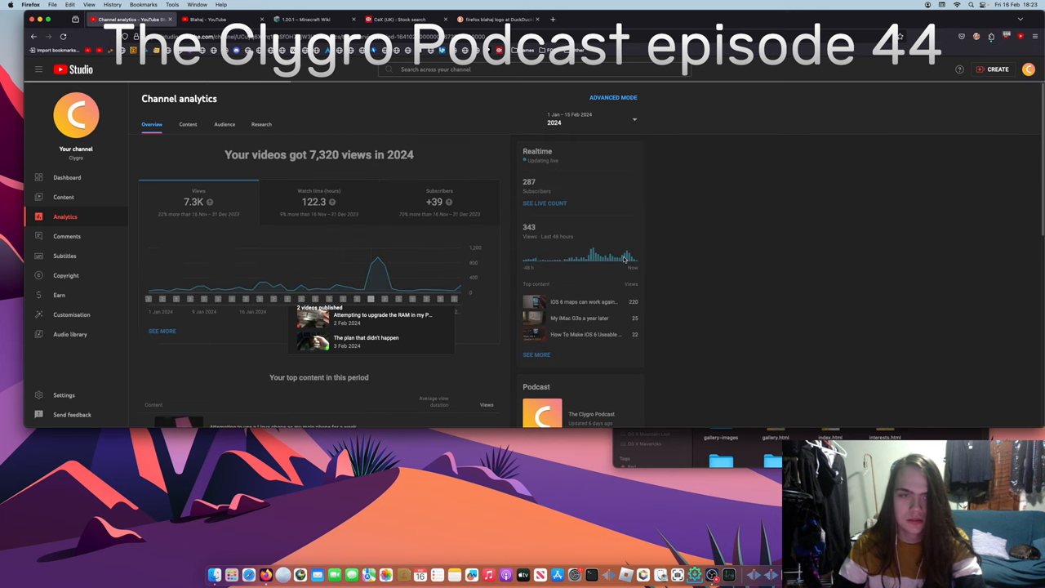
Set the analytics period back to 2024 with 7,320 views.
{"action": "left_click", "coordinate": [592, 120]}
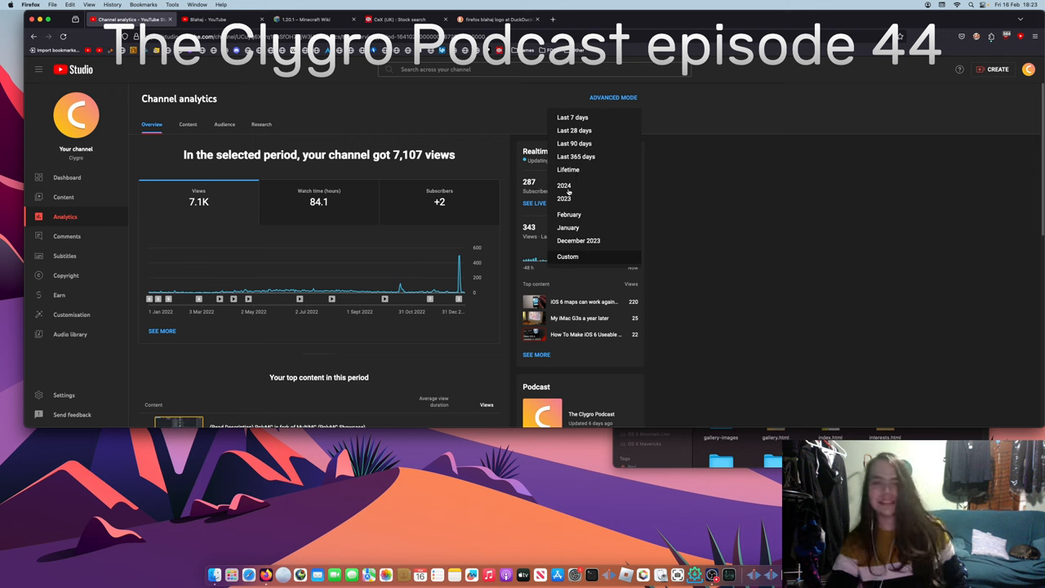
{"action": "left_click", "coordinate": [563, 185]}
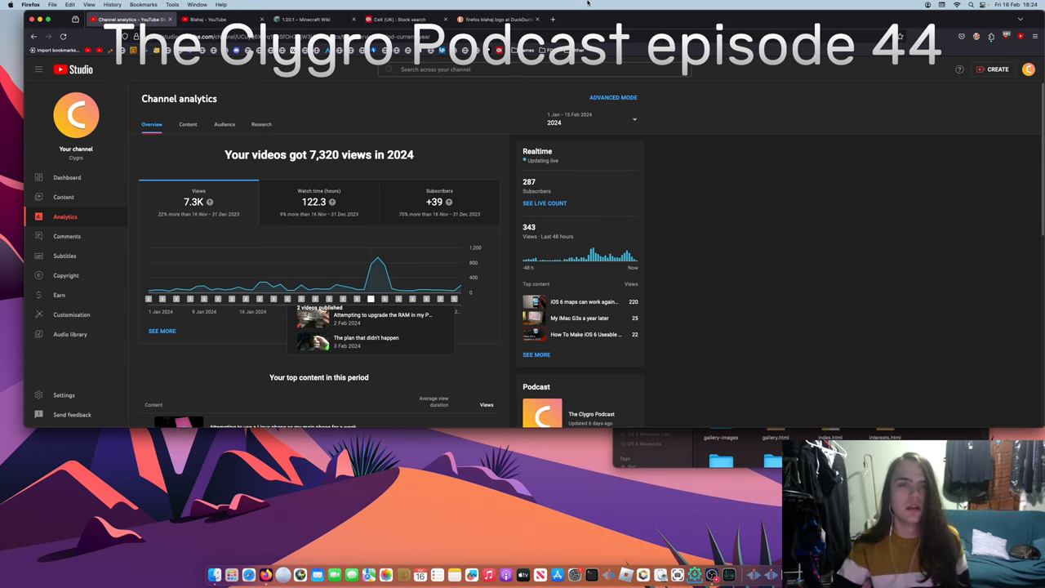
Return to CeX's 667mhz DDR2 results and select the whole search query for replacement.
{"action": "left_click", "coordinate": [404, 19]}
{"action": "scroll", "coordinate": [400, 161], "scroll_direction": "down", "scroll_amount": 5}
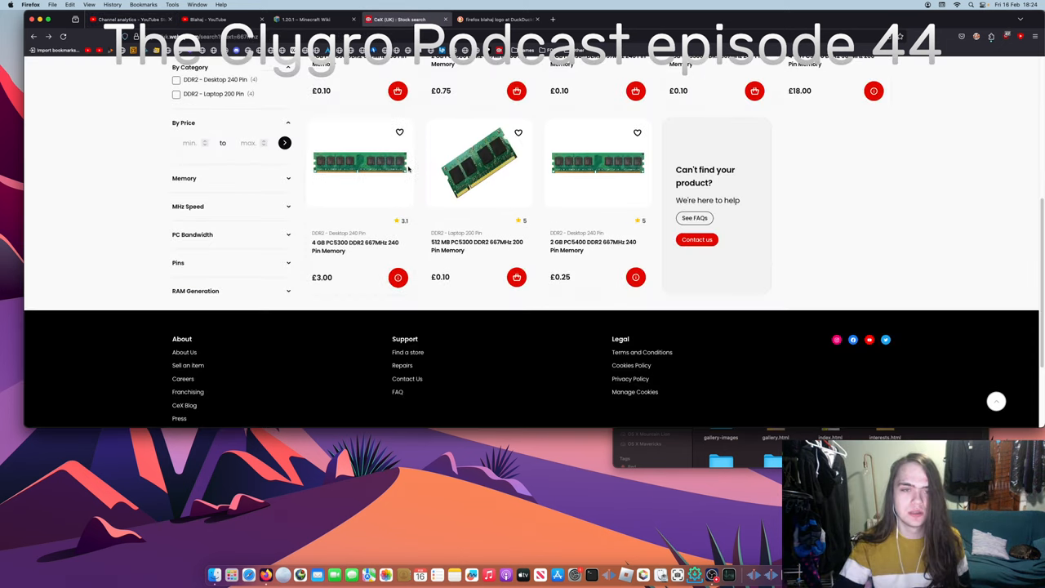
{"action": "scroll", "coordinate": [400, 179], "scroll_direction": "up", "scroll_amount": 10}
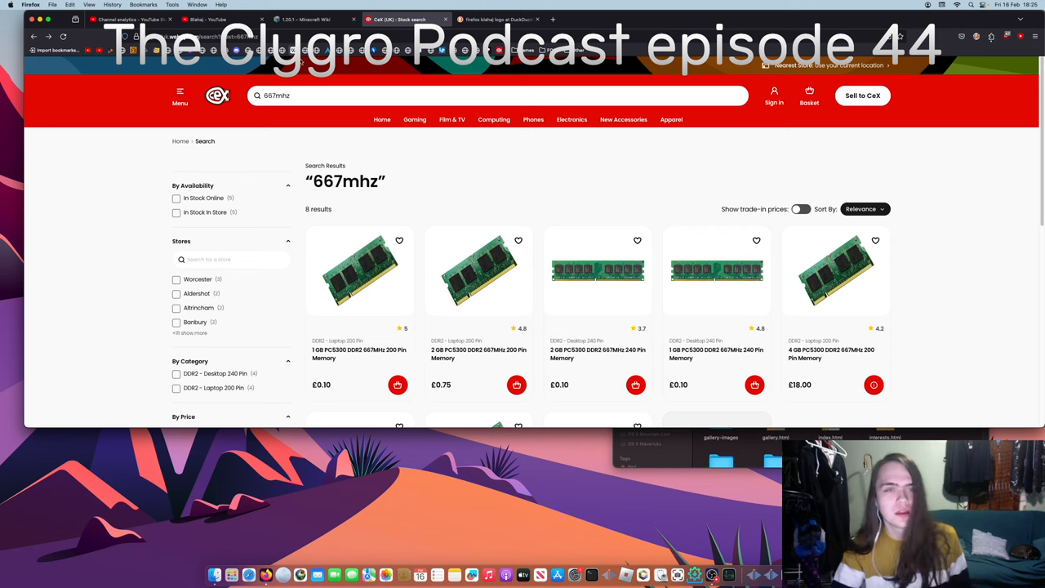
{"action": "left_click", "coordinate": [330, 96]}
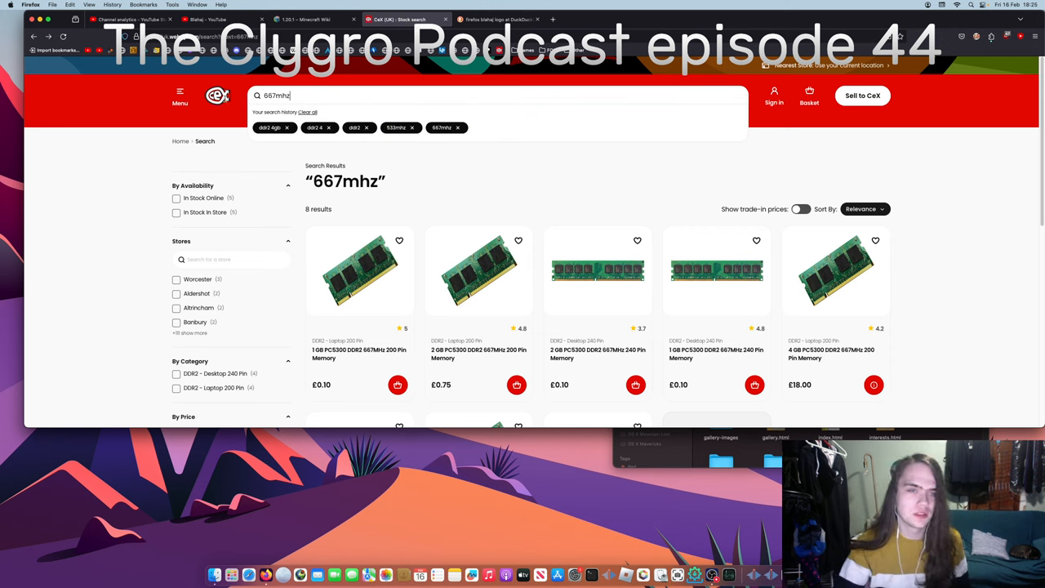
{"action": "key", "text": "super+a"}
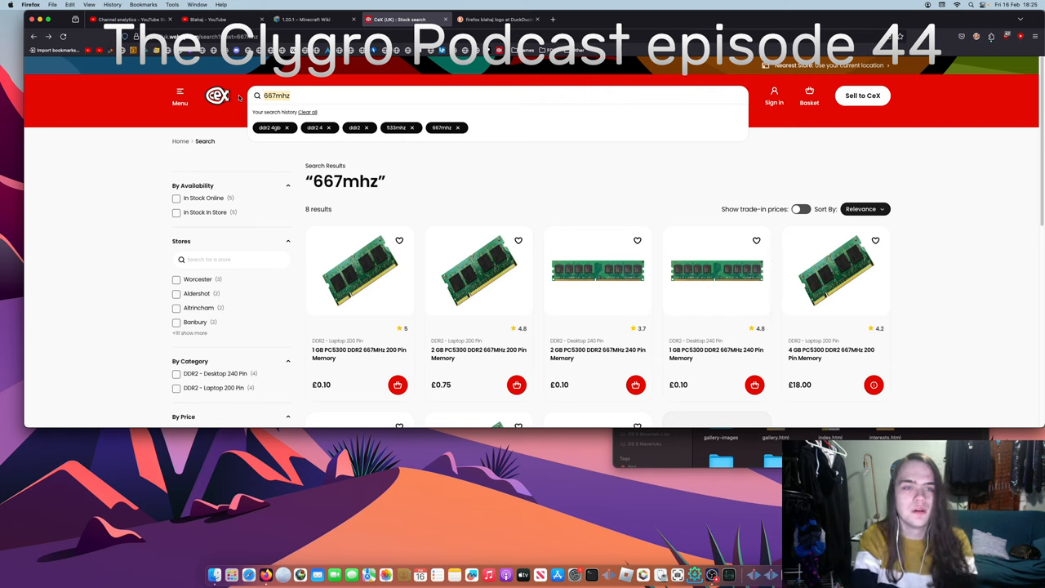
{"action": "type", "text": "d"}
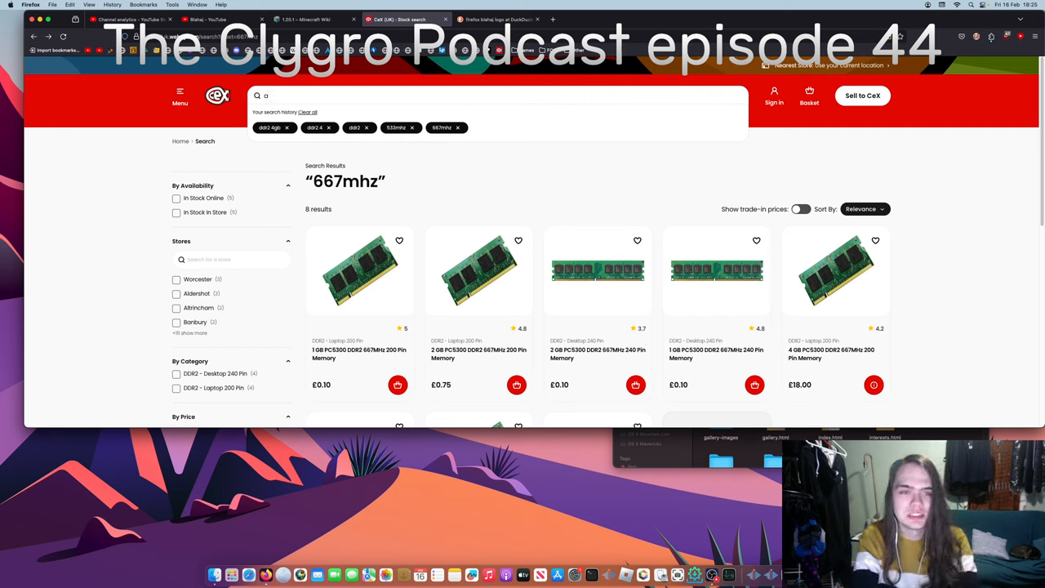
Search CeX for '1tb ssd', giving 3,759 results.
{"action": "key", "text": "BackSpace"}
{"action": "type", "text": "1"}
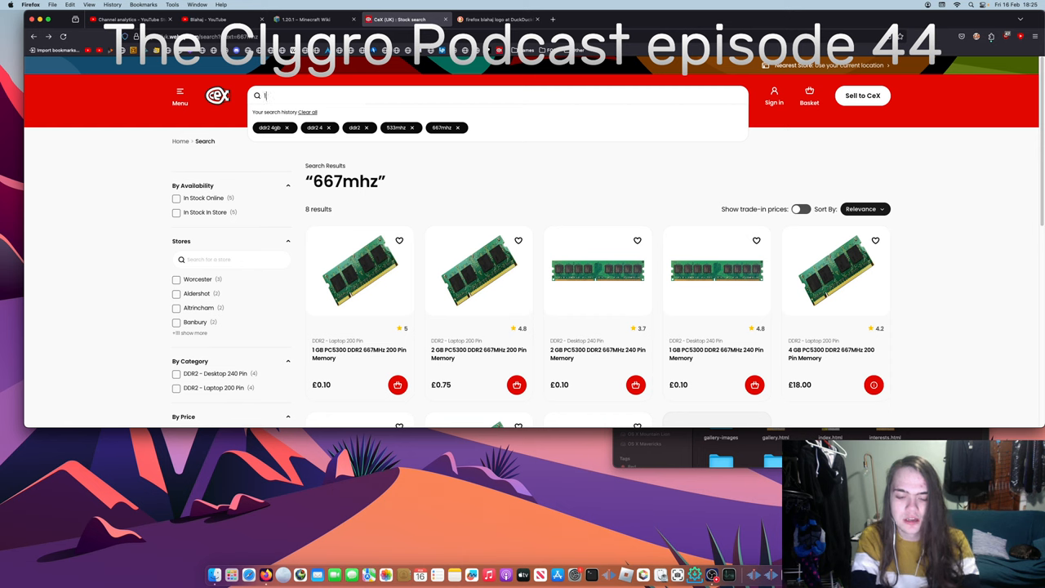
{"action": "type", "text": "tb ssd"}
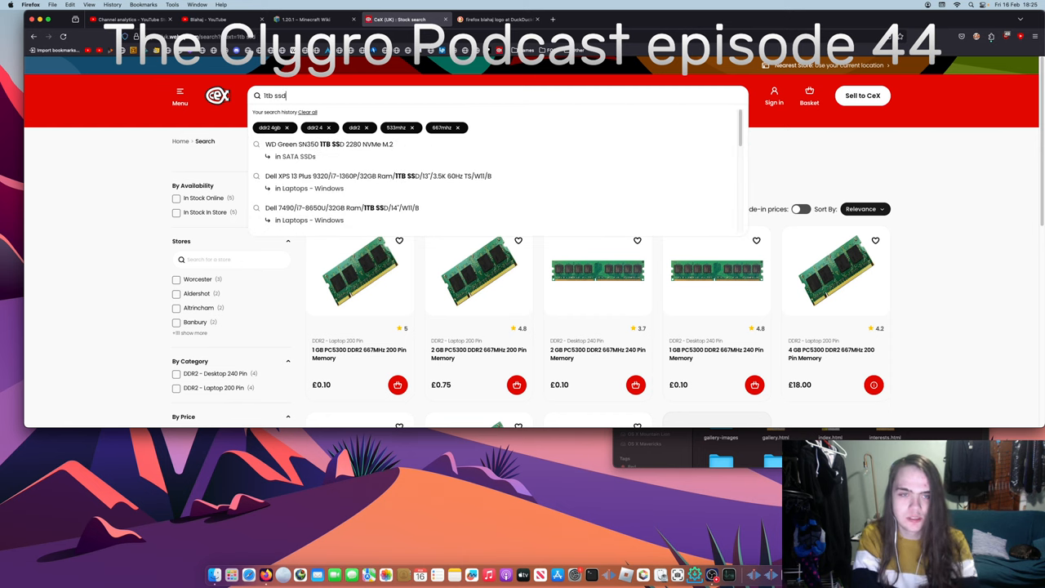
{"action": "key", "text": "Return"}
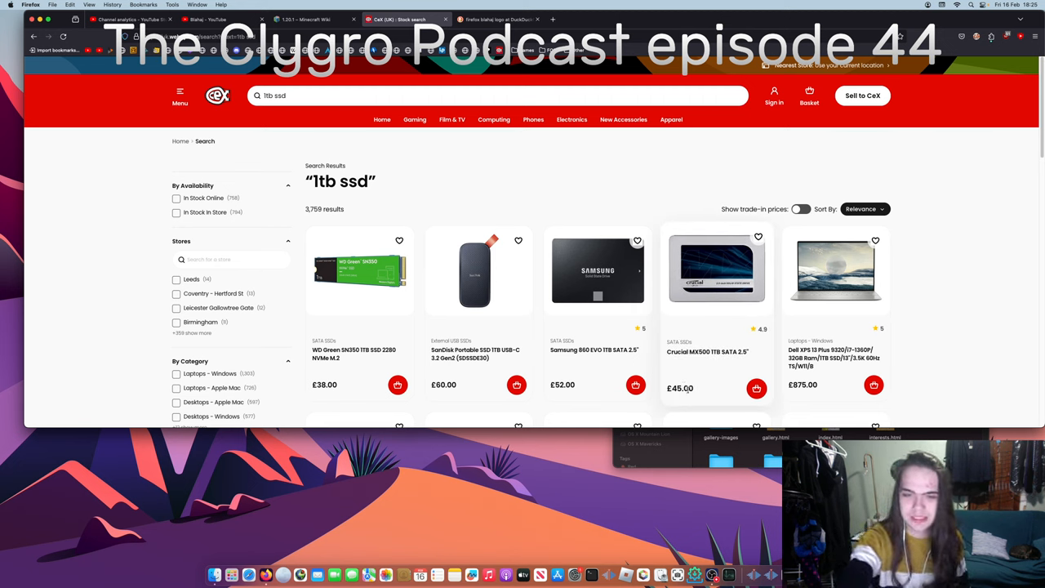
{"action": "scroll", "coordinate": [684, 388], "scroll_direction": "down", "scroll_amount": 2}
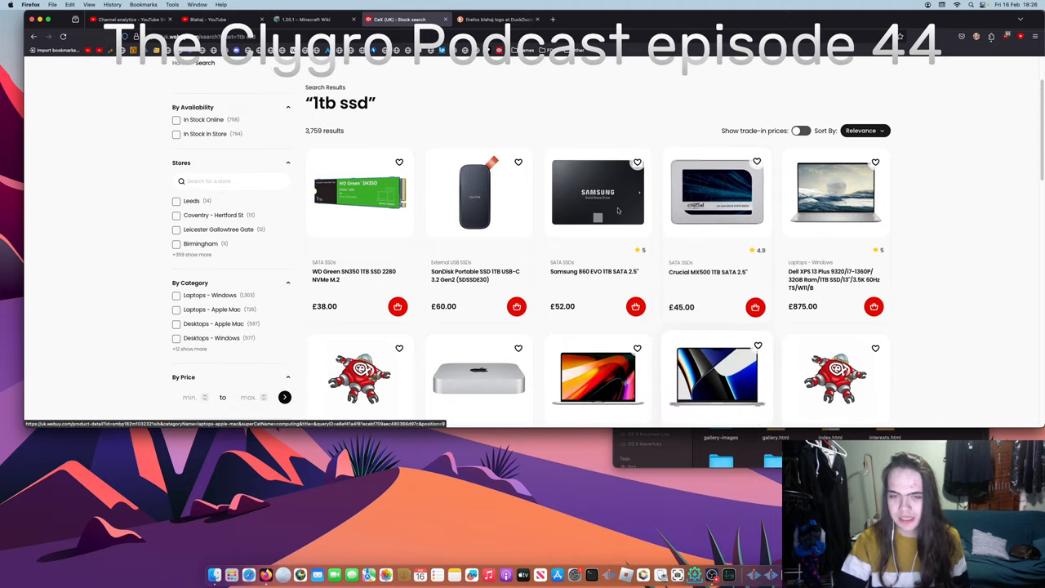
Search Amazon UK for 'm2 to sata adapter' (238 results), then return to the CeX SSD results.
{"action": "left_click", "coordinate": [554, 20]}
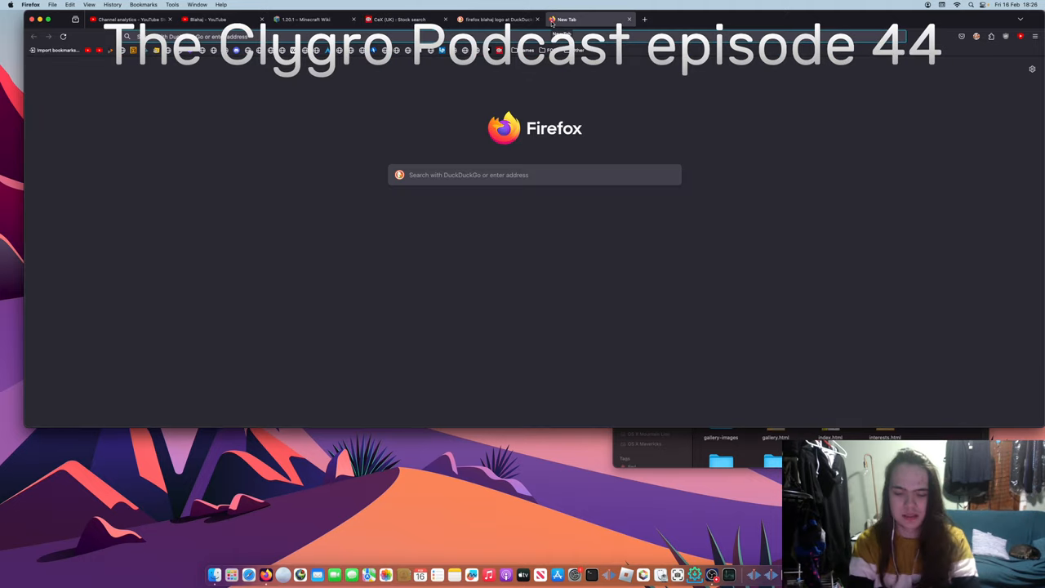
{"action": "type", "text": "amazon.co.uk"}
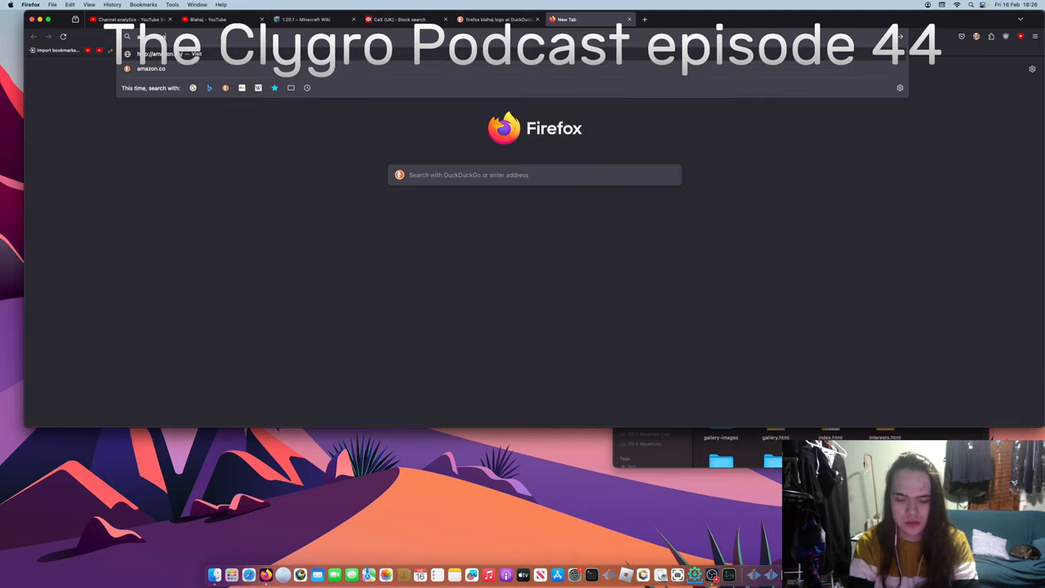
{"action": "key", "text": "Return"}
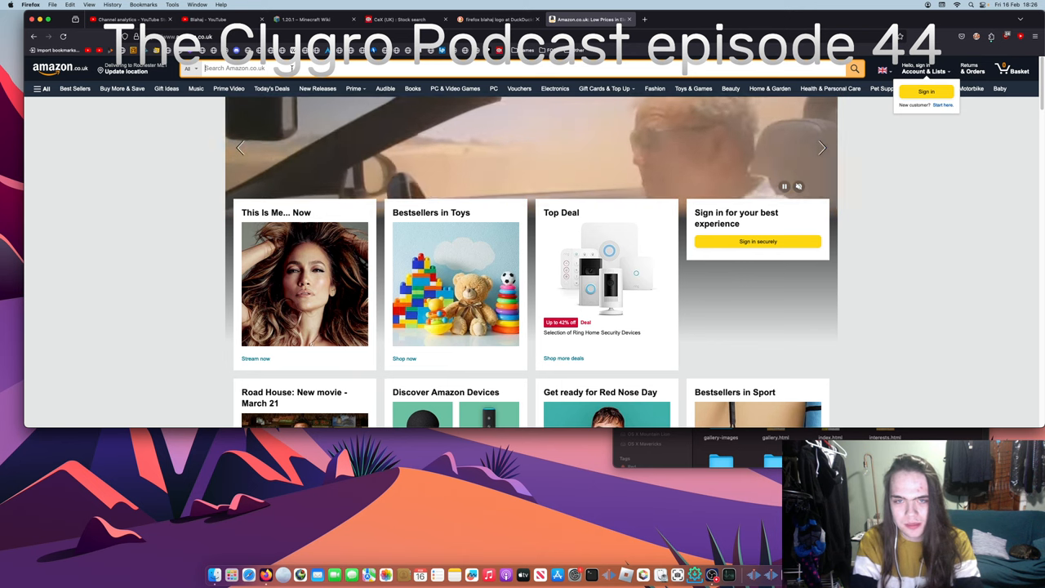
{"action": "type", "text": "col"}
{"action": "key", "text": "BackSpace"}
{"action": "key", "text": "BackSpace"}
{"action": "key", "text": "BackSpace"}
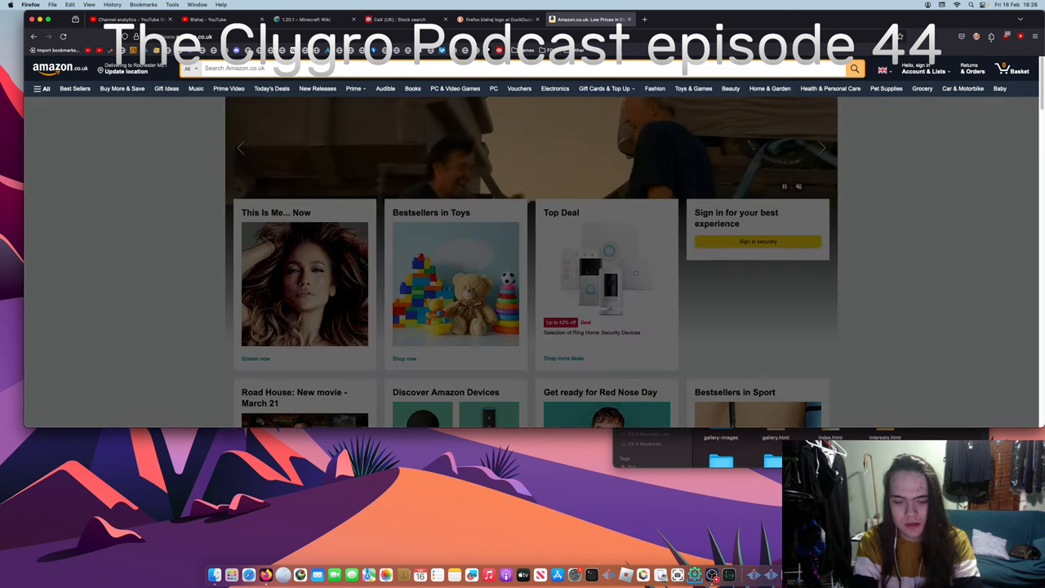
{"action": "type", "text": "m2"}
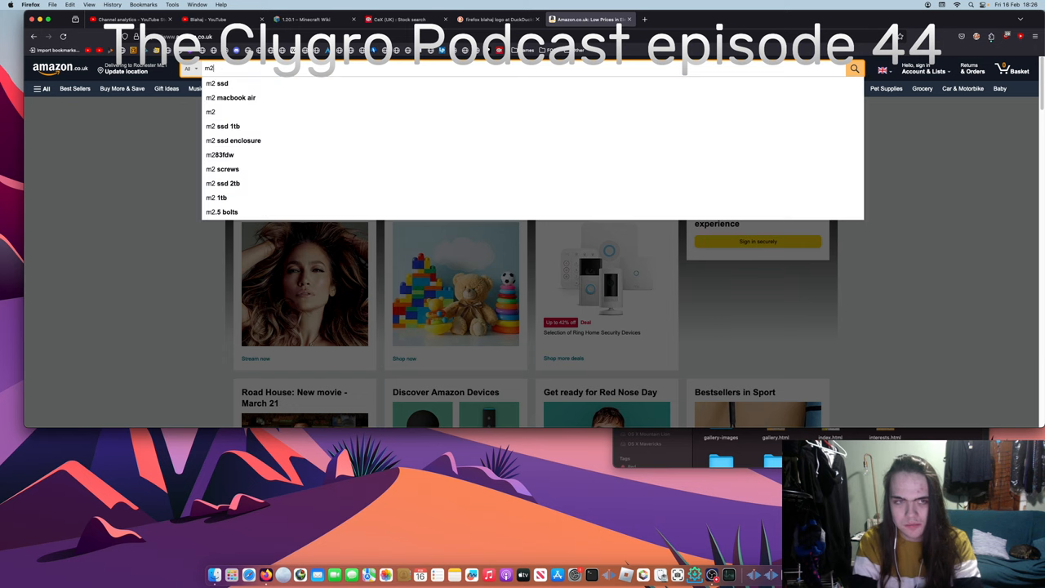
{"action": "type", "text": " t"}
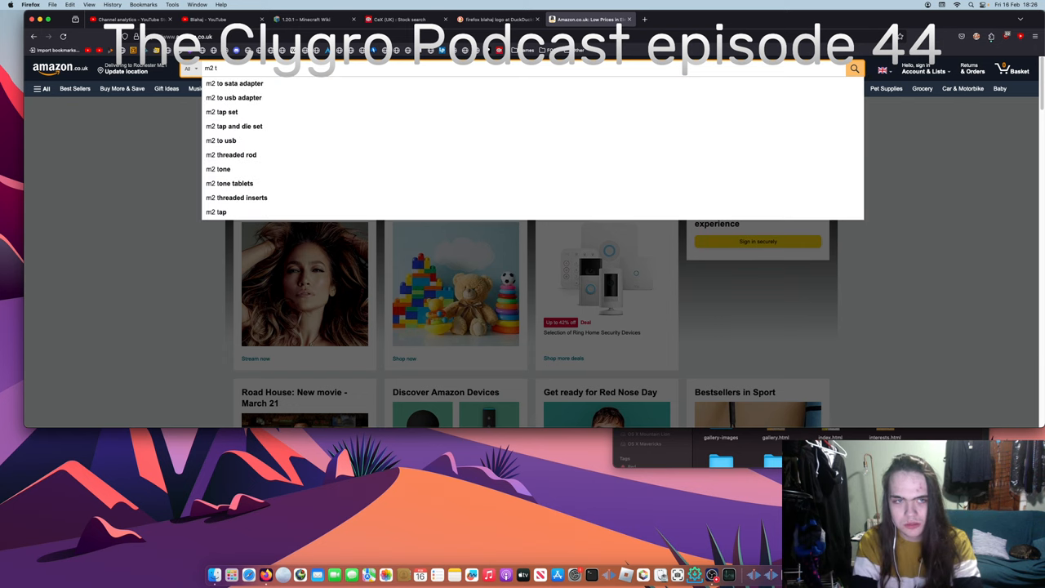
{"action": "key", "text": "Down"}
{"action": "key", "text": "Return"}
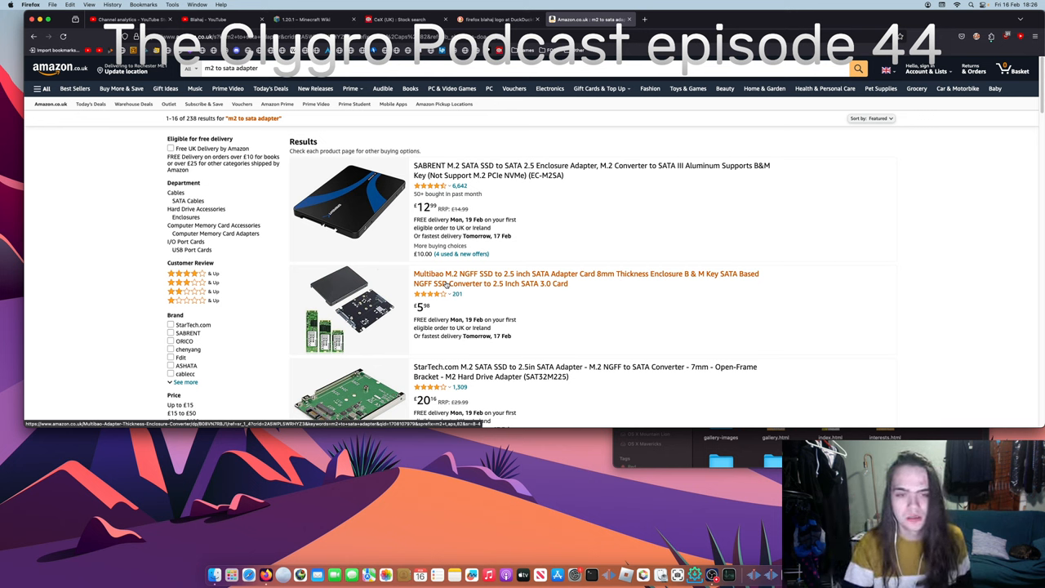
{"action": "left_click", "coordinate": [398, 19]}
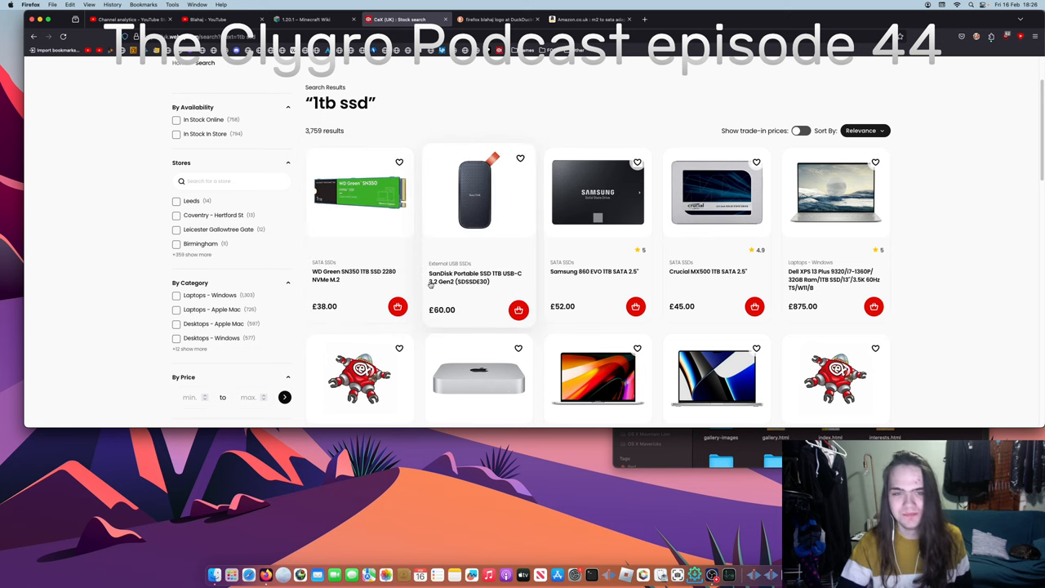
{"action": "scroll", "coordinate": [430, 284], "scroll_direction": "down", "scroll_amount": 1}
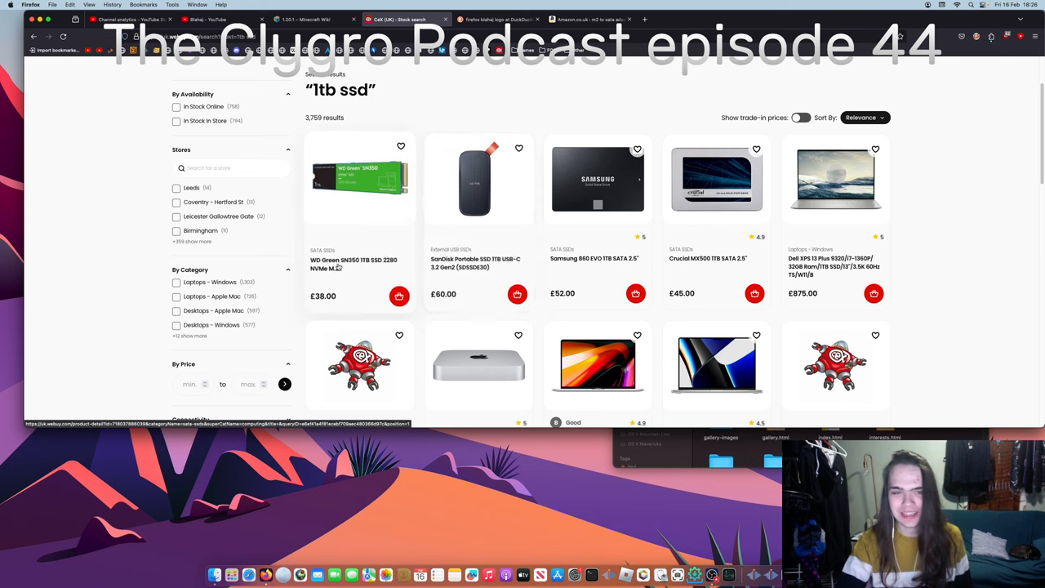
Add the WD Green SN350 1TB to the basket, keep shopping, and view its £38.00 product page.
{"action": "left_click", "coordinate": [399, 296]}
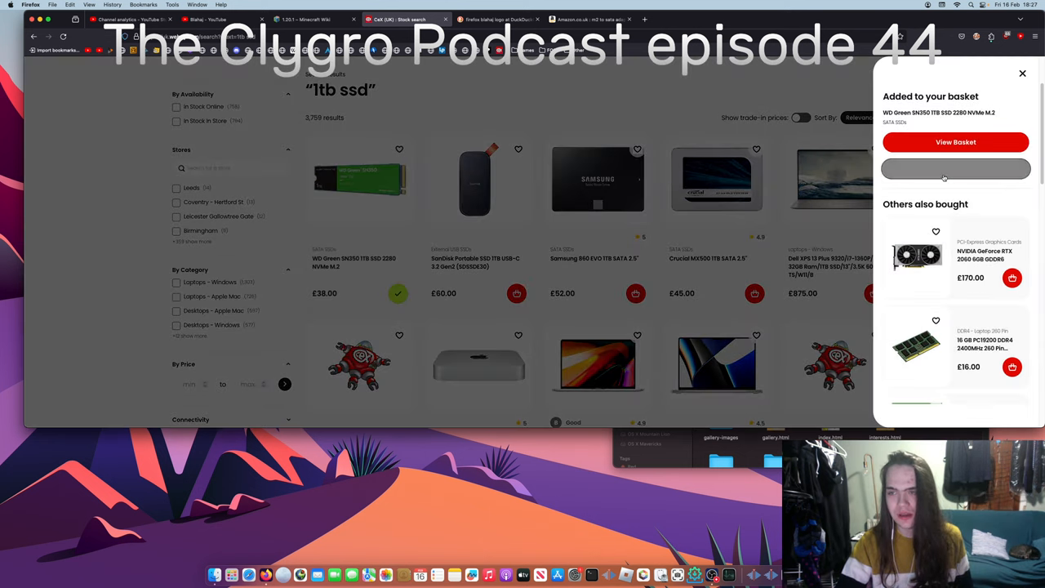
{"action": "left_click", "coordinate": [955, 168]}
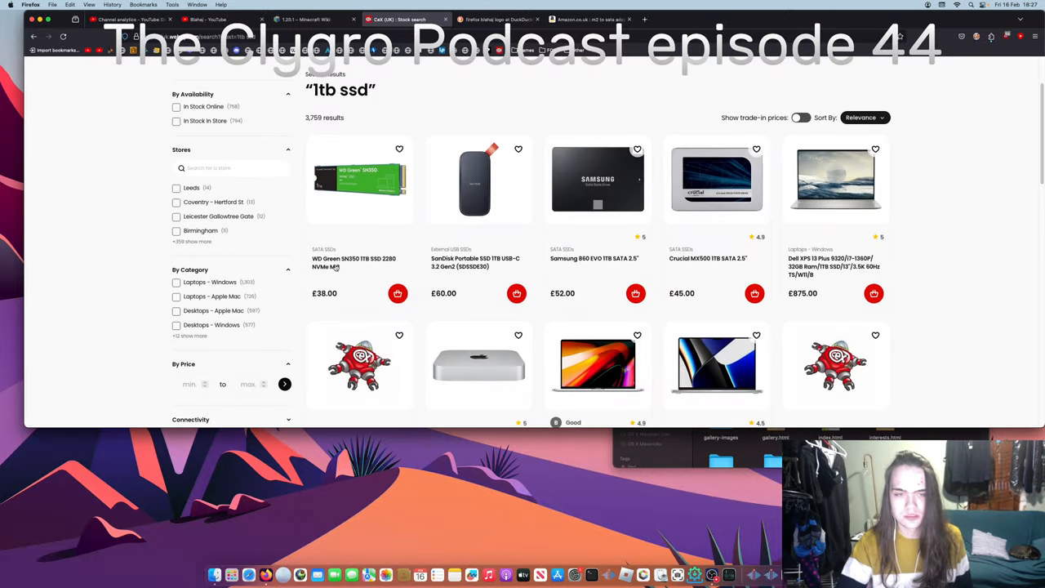
{"action": "left_click", "coordinate": [337, 261]}
{"action": "key", "text": "super+Left"}
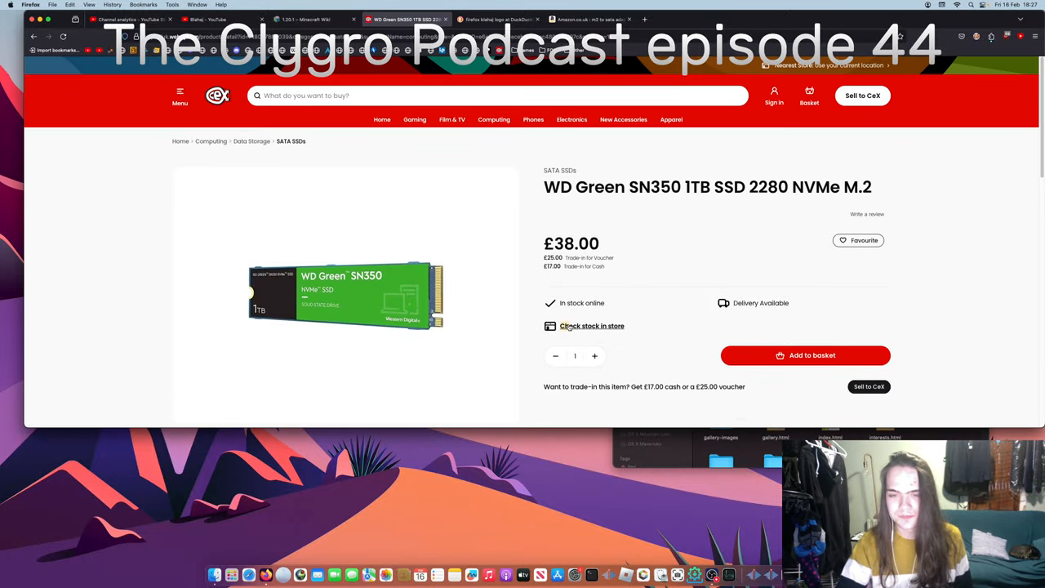
Check store stock for the SN350 and look over the Palmers Green store page.
{"action": "left_click", "coordinate": [569, 327]}
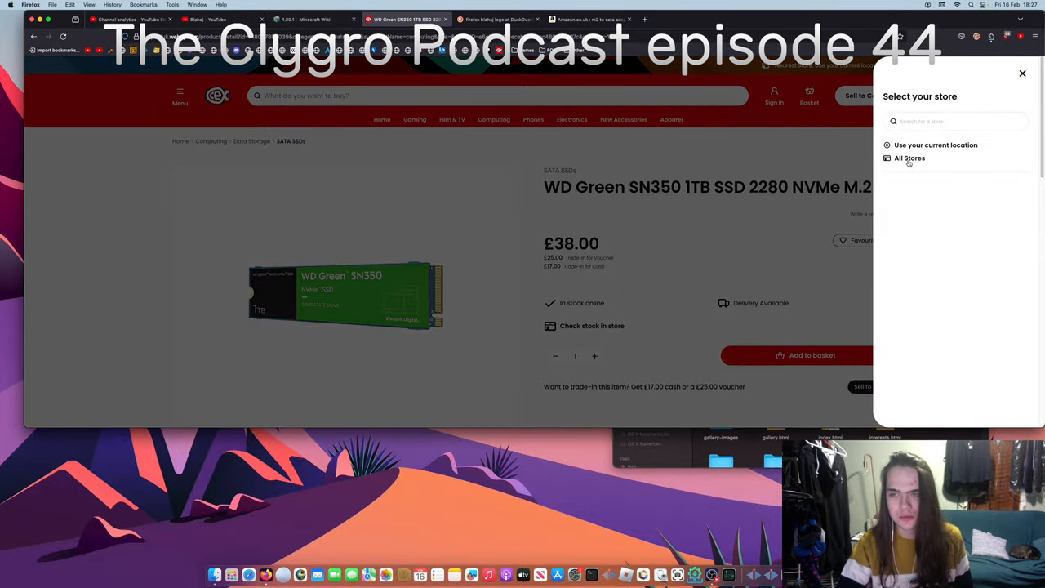
{"action": "left_click", "coordinate": [909, 161]}
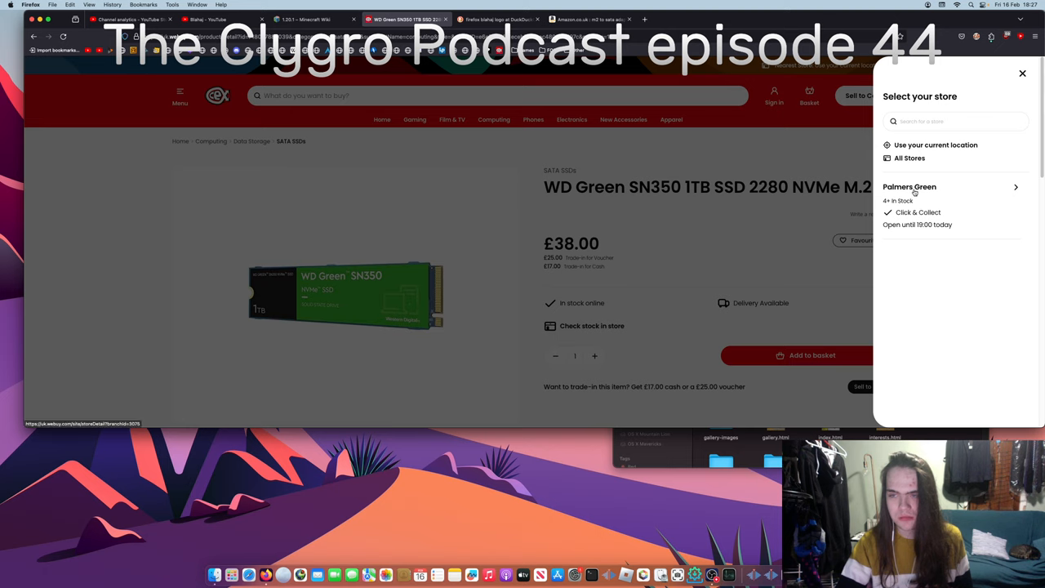
{"action": "left_click", "coordinate": [914, 191]}
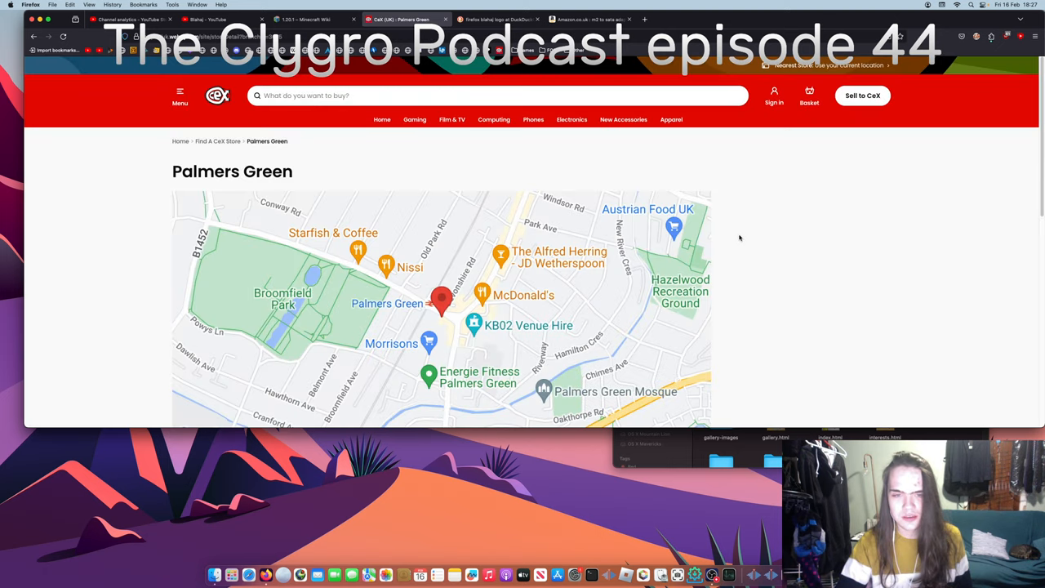
{"action": "scroll", "coordinate": [757, 242], "scroll_direction": "down", "scroll_amount": 5}
{"action": "scroll", "coordinate": [759, 237], "scroll_direction": "down", "scroll_amount": 5}
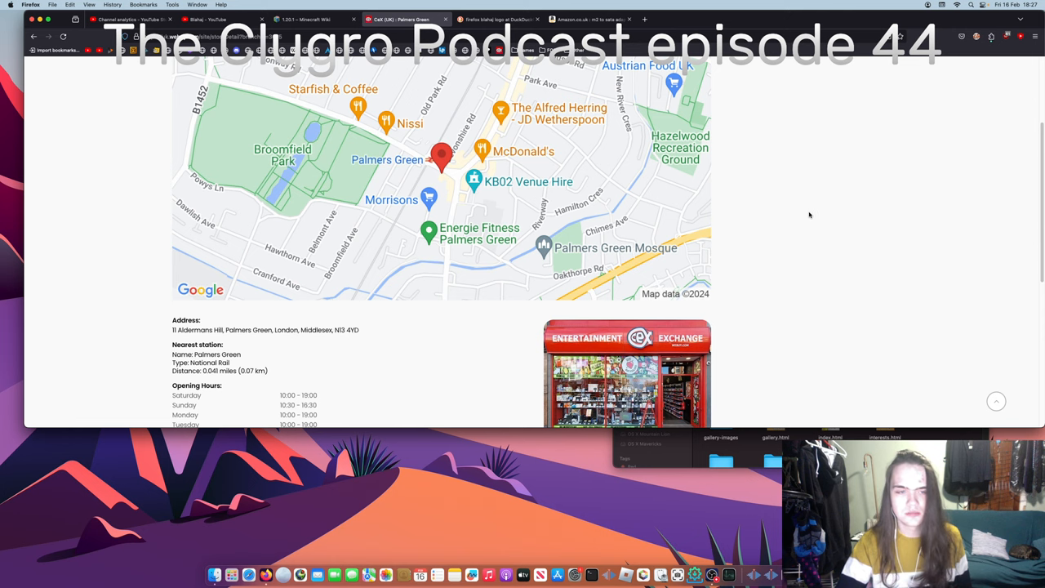
{"action": "scroll", "coordinate": [669, 262], "scroll_direction": "down", "scroll_amount": 3}
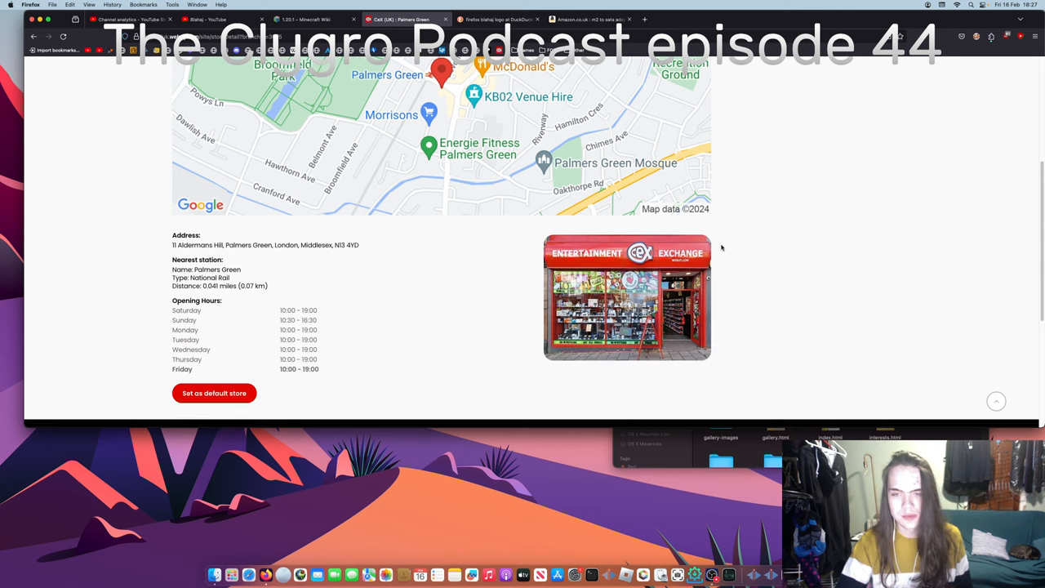
{"action": "scroll", "coordinate": [702, 257], "scroll_direction": "down", "scroll_amount": 2}
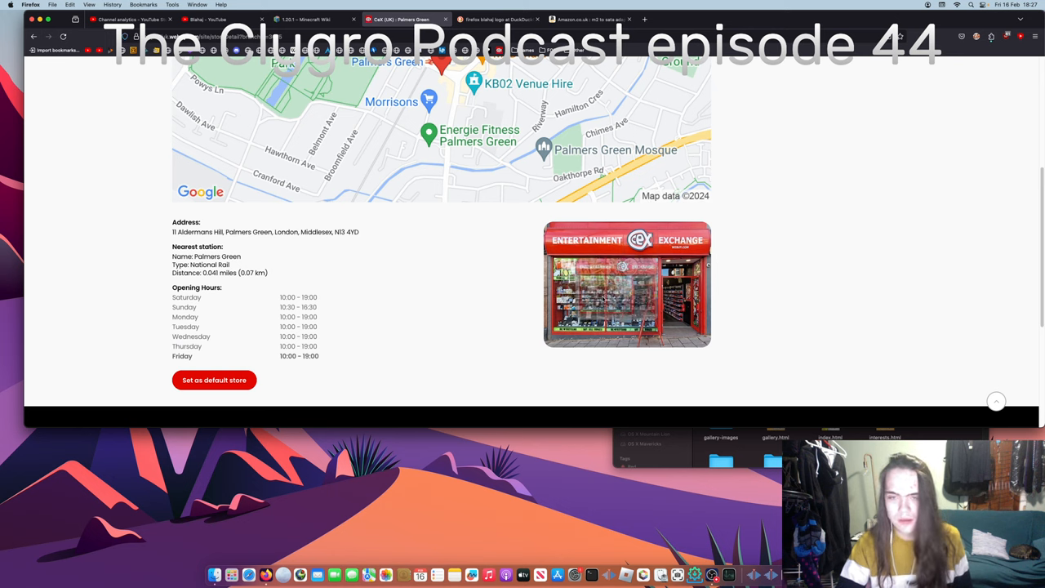
{"action": "left_click_drag", "start_coordinate": [626, 286], "coordinate": [866, 303]}
{"action": "scroll", "coordinate": [835, 271], "scroll_direction": "up", "scroll_amount": 2}
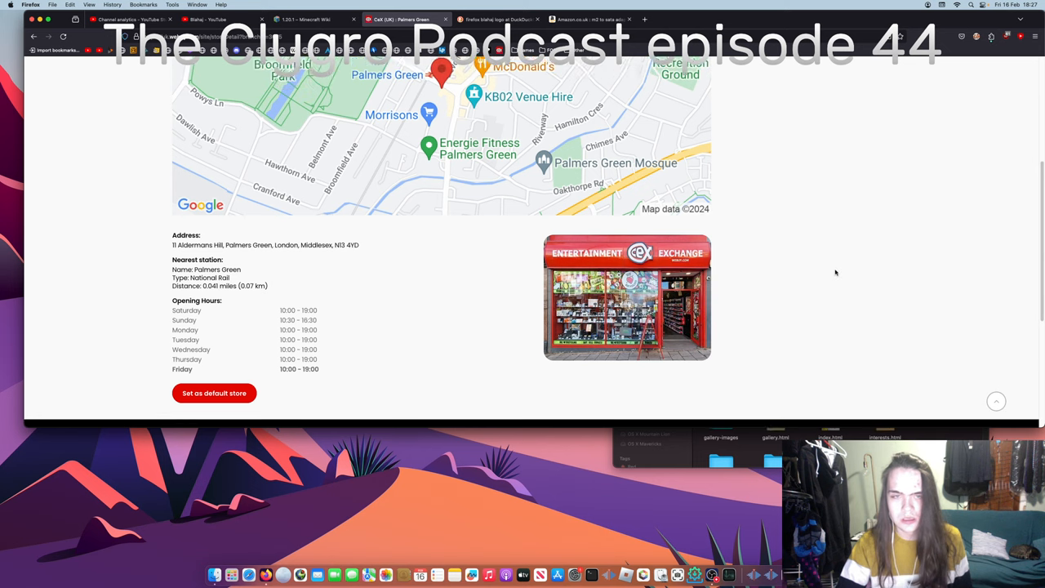
{"action": "scroll", "coordinate": [835, 272], "scroll_direction": "up", "scroll_amount": 3}
{"action": "scroll", "coordinate": [835, 272], "scroll_direction": "up", "scroll_amount": 3}
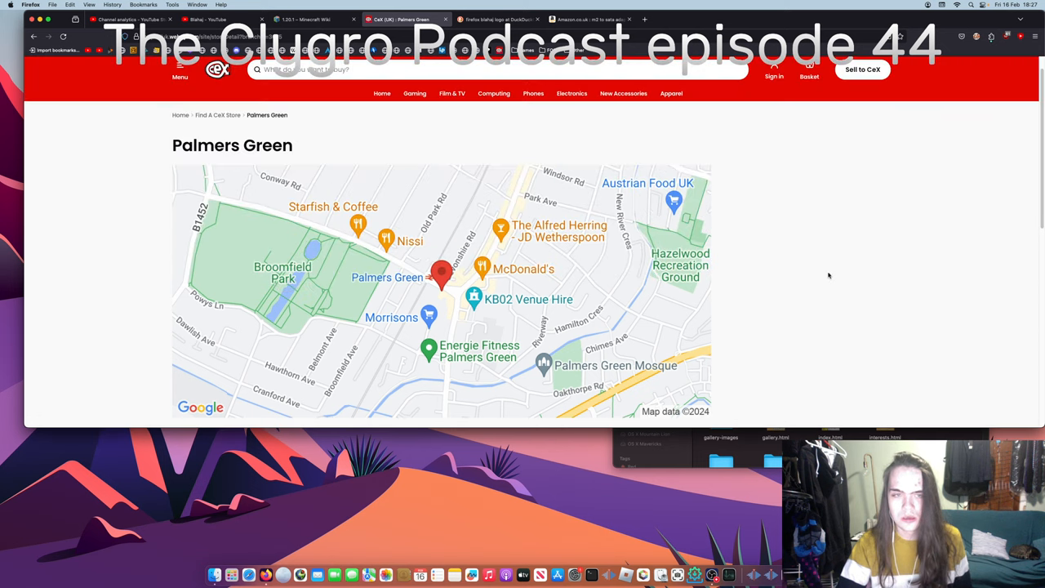
{"action": "left_click_drag", "start_coordinate": [572, 290], "coordinate": [503, 287]}
Go back past the product page to the 1tb ssd search results.
{"action": "key", "text": "alt+Left"}
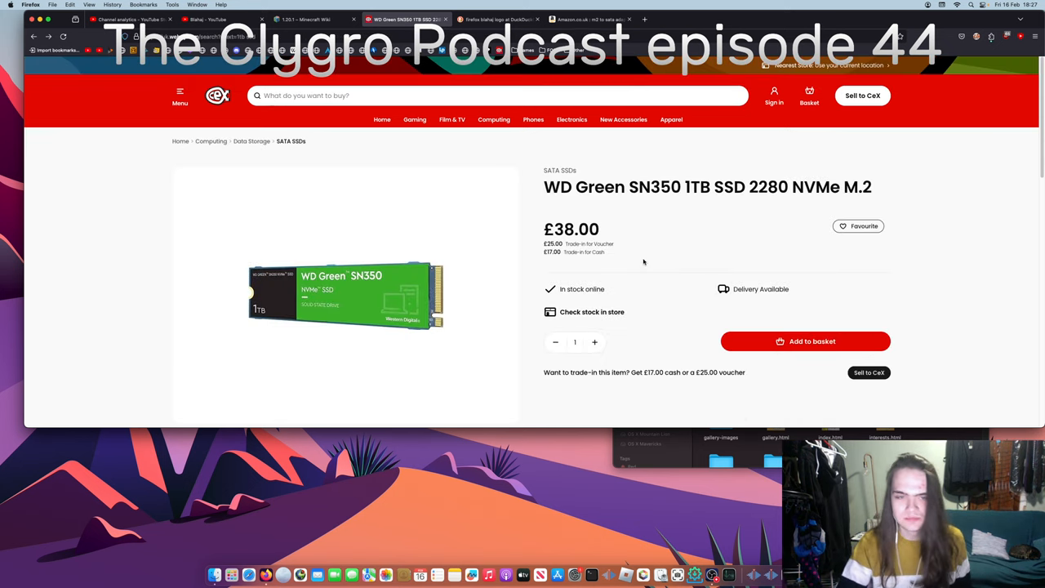
{"action": "key", "text": "alt+Left"}
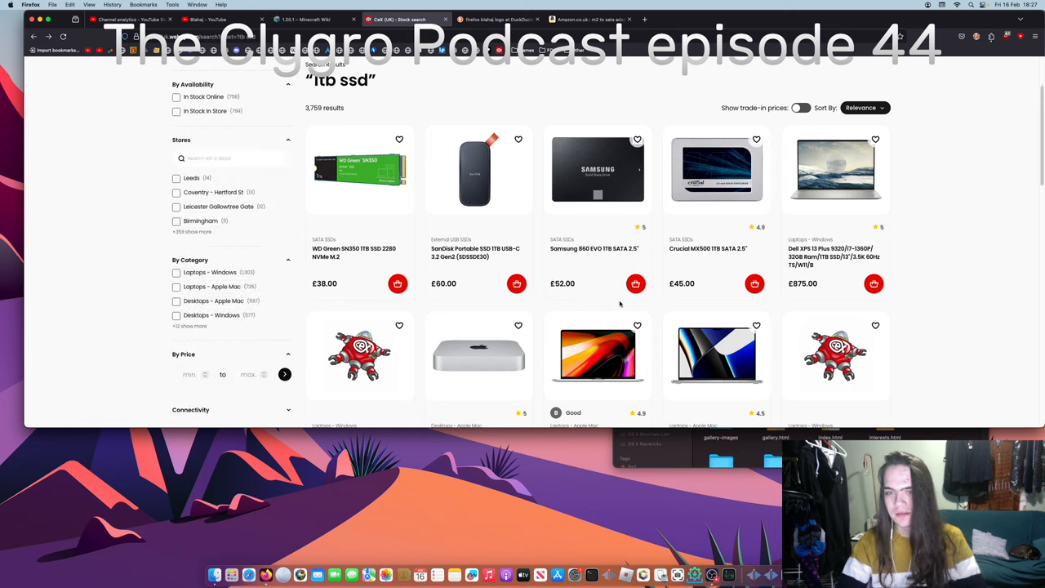
{"action": "scroll", "coordinate": [621, 290], "scroll_direction": "down", "scroll_amount": 1}
{"action": "scroll", "coordinate": [620, 290], "scroll_direction": "down", "scroll_amount": 5}
{"action": "scroll", "coordinate": [620, 290], "scroll_direction": "down", "scroll_amount": 4}
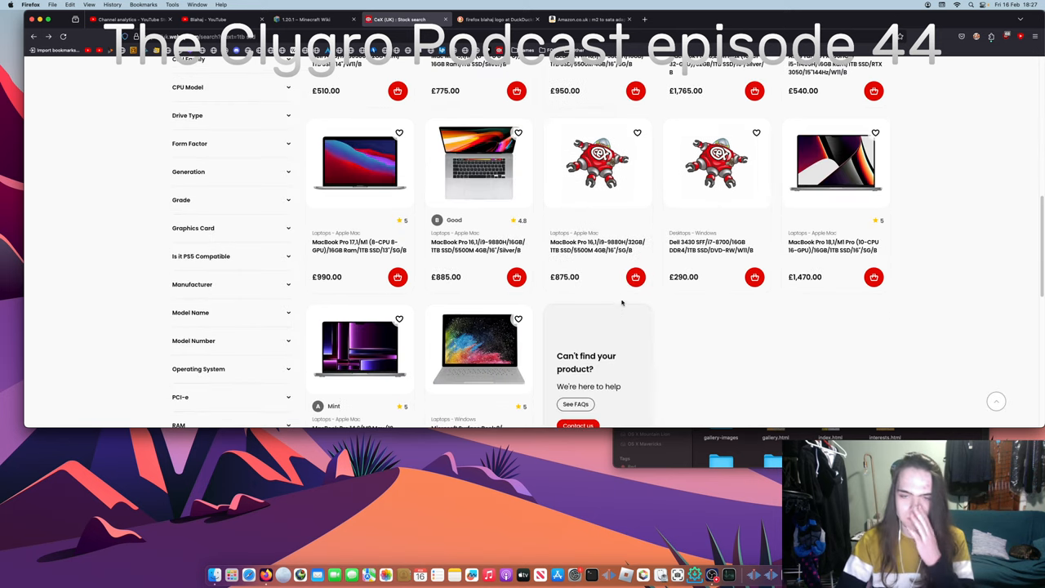
{"action": "scroll", "coordinate": [617, 296], "scroll_direction": "up", "scroll_amount": 6}
{"action": "scroll", "coordinate": [618, 296], "scroll_direction": "up", "scroll_amount": 5}
{"action": "scroll", "coordinate": [617, 296], "scroll_direction": "up", "scroll_amount": 4}
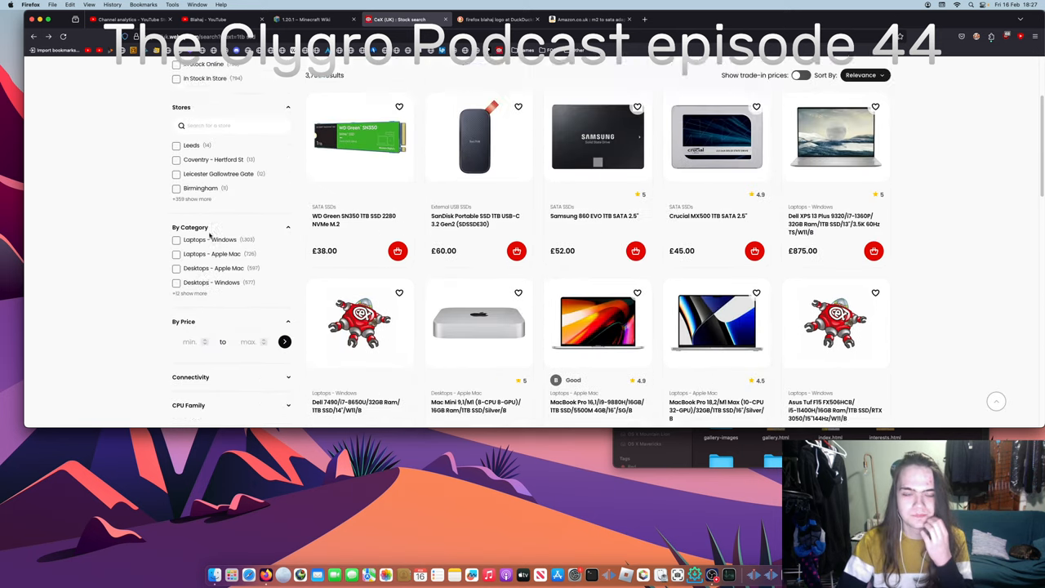
{"action": "scroll", "coordinate": [617, 297], "scroll_direction": "up", "scroll_amount": 3}
{"action": "scroll", "coordinate": [219, 252], "scroll_direction": "down", "scroll_amount": 6}
{"action": "scroll", "coordinate": [224, 245], "scroll_direction": "down", "scroll_amount": 3}
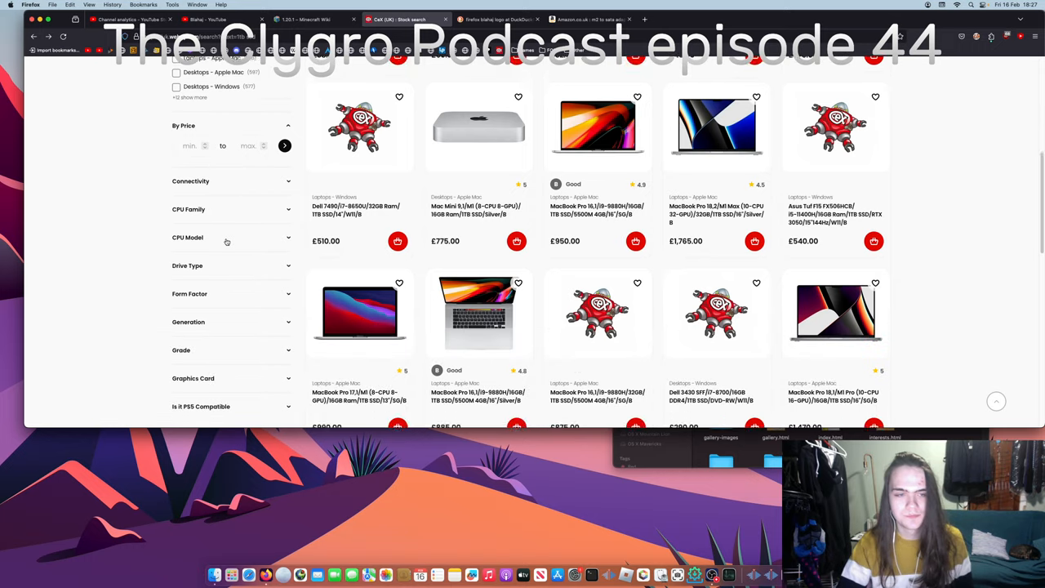
{"action": "scroll", "coordinate": [229, 242], "scroll_direction": "down", "scroll_amount": 2}
{"action": "scroll", "coordinate": [211, 253], "scroll_direction": "down", "scroll_amount": 1}
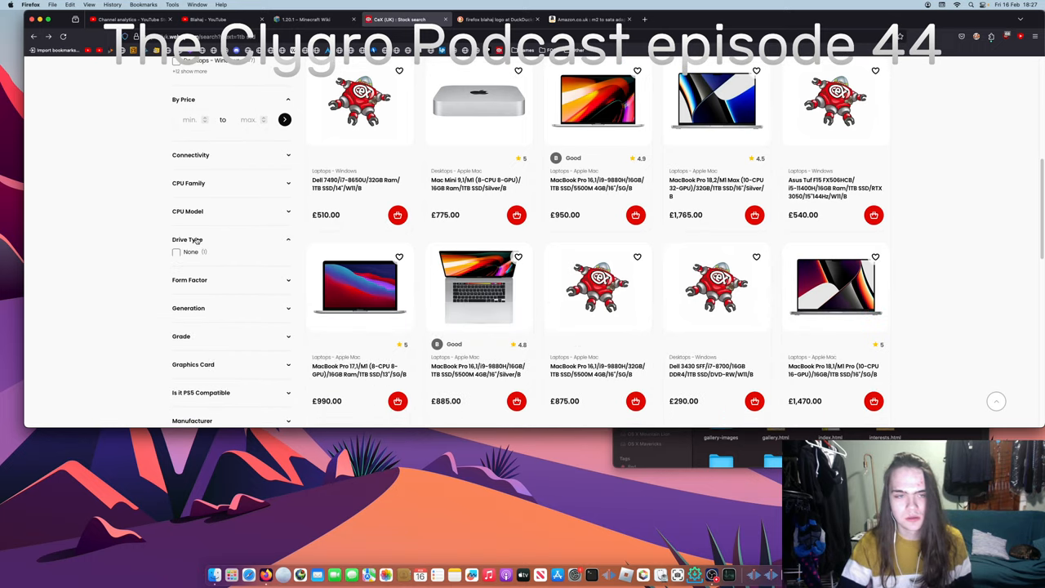
Filter the 1tb ssd results by Form Factor to M.2 2280 and 2280, leaving 77 items.
{"action": "left_click", "coordinate": [195, 271]}
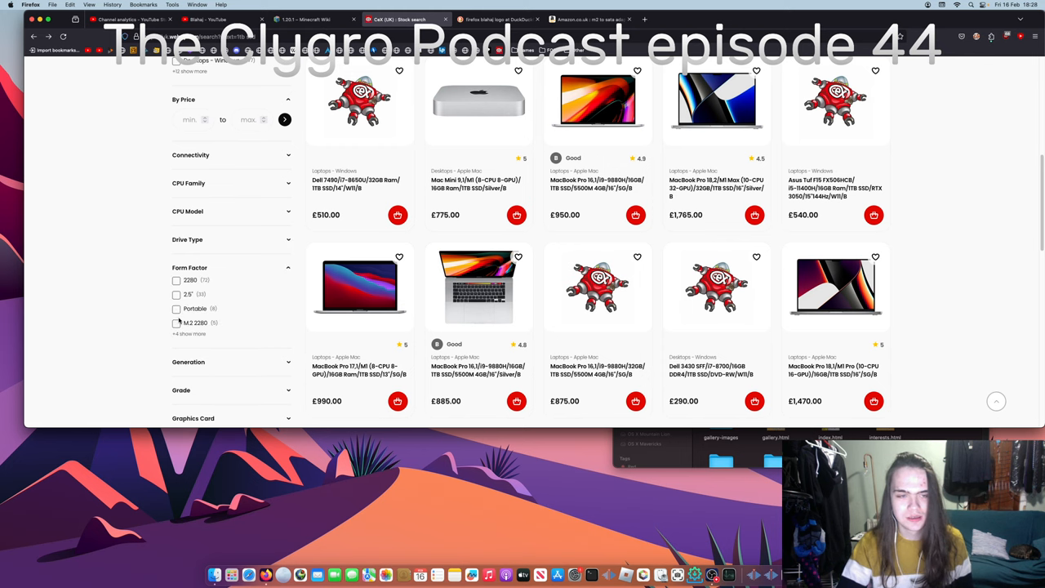
{"action": "left_click", "coordinate": [176, 323]}
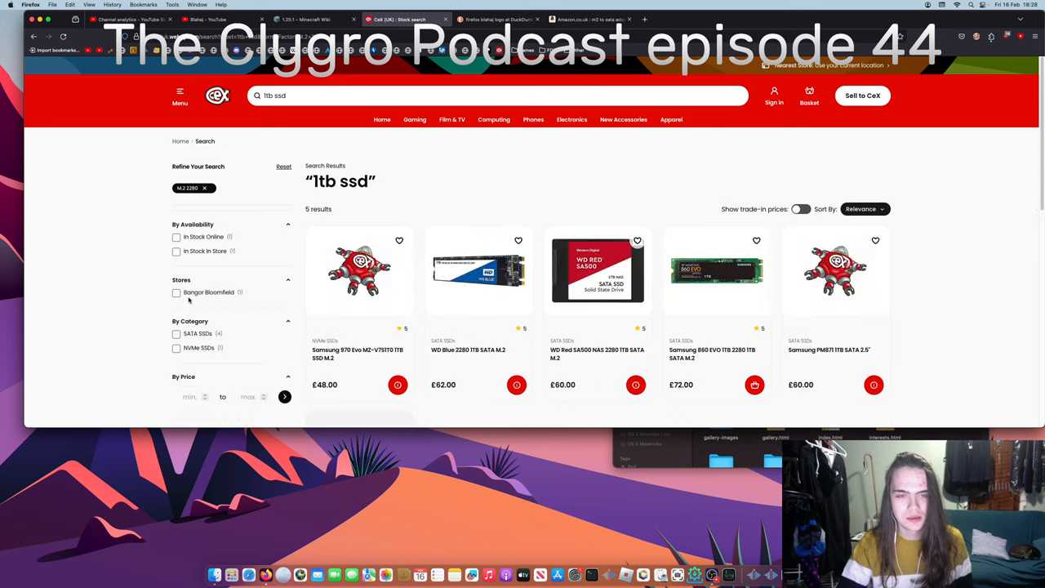
{"action": "scroll", "coordinate": [189, 299], "scroll_direction": "down", "scroll_amount": 3}
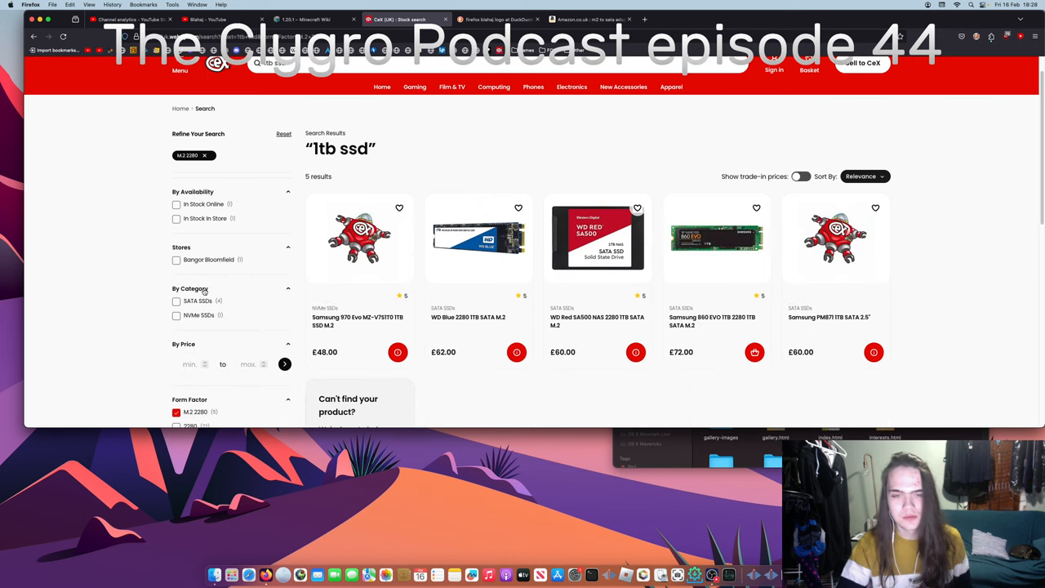
{"action": "scroll", "coordinate": [204, 290], "scroll_direction": "down", "scroll_amount": 2}
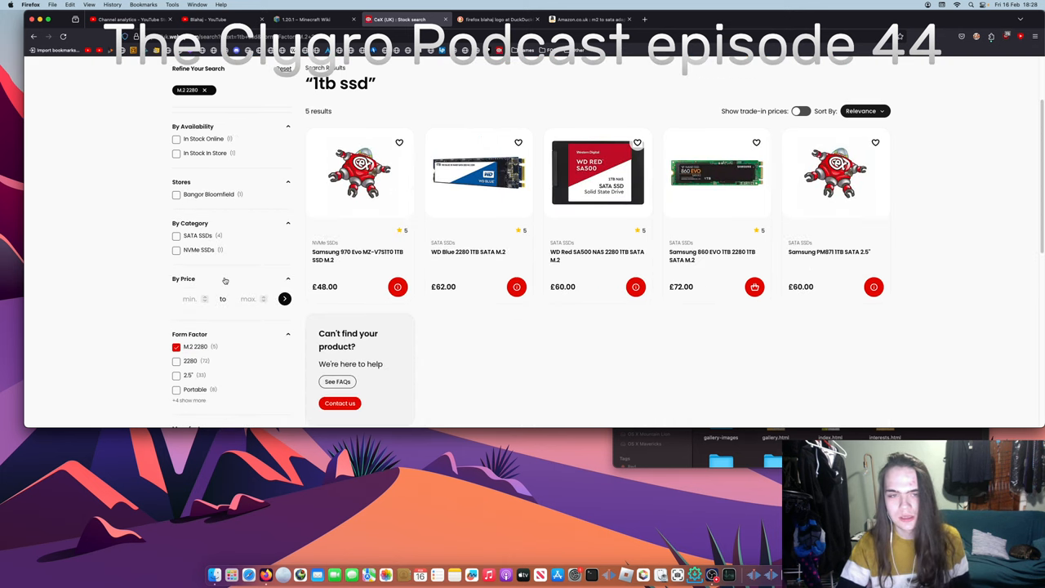
{"action": "scroll", "coordinate": [225, 280], "scroll_direction": "down", "scroll_amount": 2}
{"action": "scroll", "coordinate": [224, 281], "scroll_direction": "down", "scroll_amount": 1}
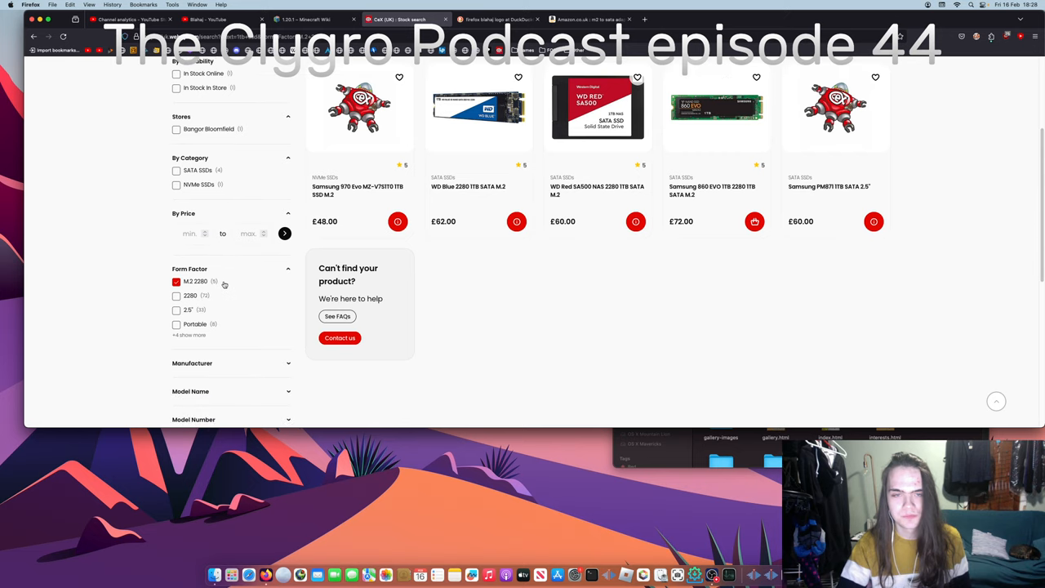
{"action": "scroll", "coordinate": [225, 285], "scroll_direction": "down", "scroll_amount": 1}
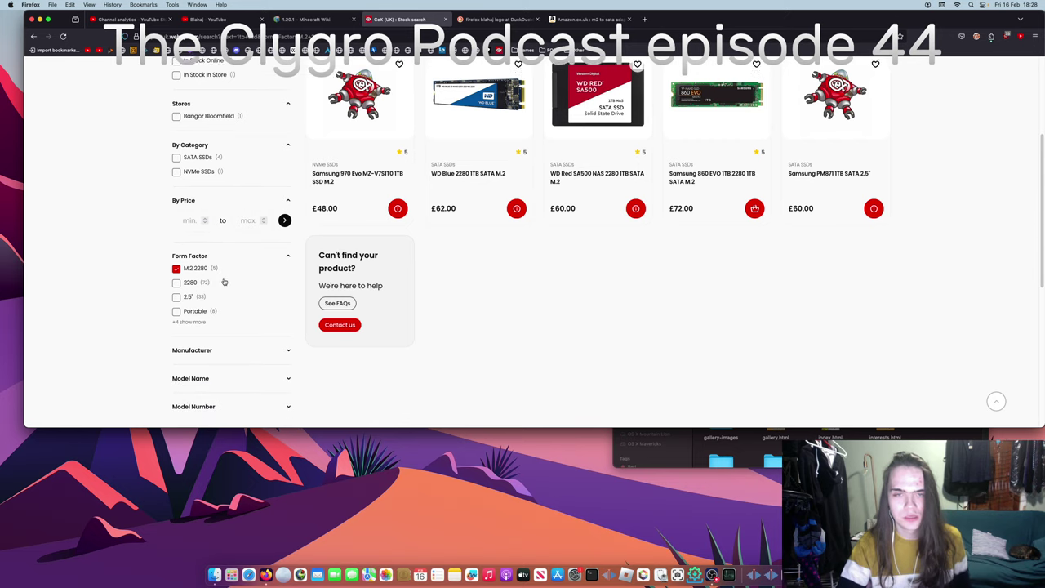
{"action": "left_click", "coordinate": [174, 276]}
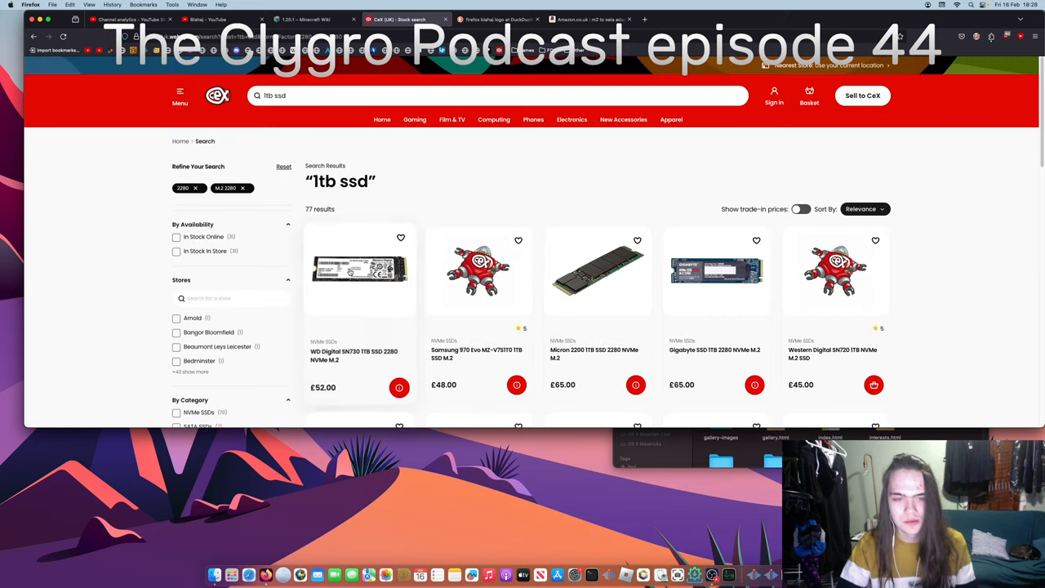
Sort results Price: Low - High, browse them, then untick the M.2 2280 form factor.
{"action": "left_click", "coordinate": [863, 209]}
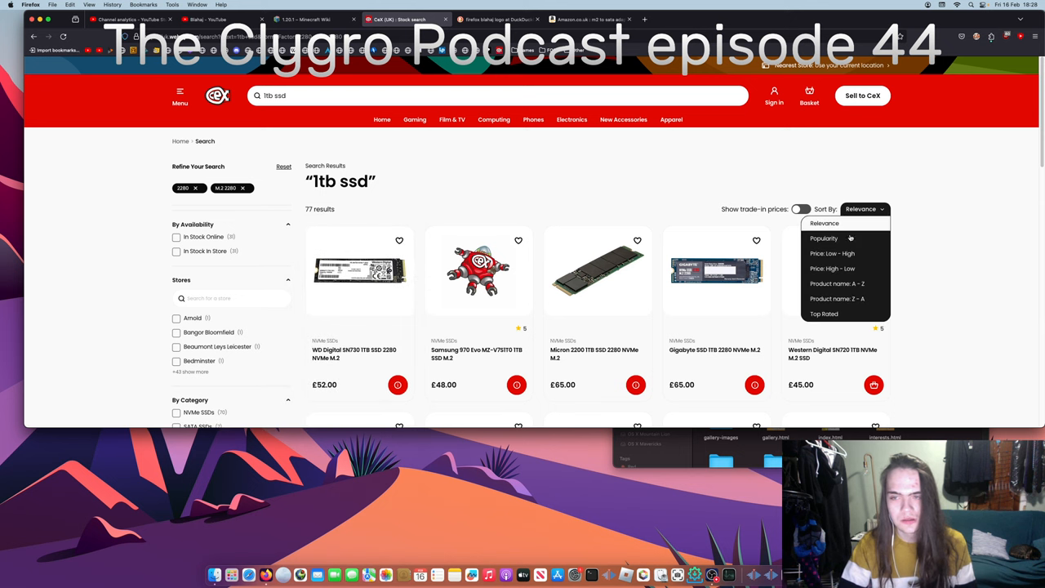
{"action": "left_click", "coordinate": [836, 253]}
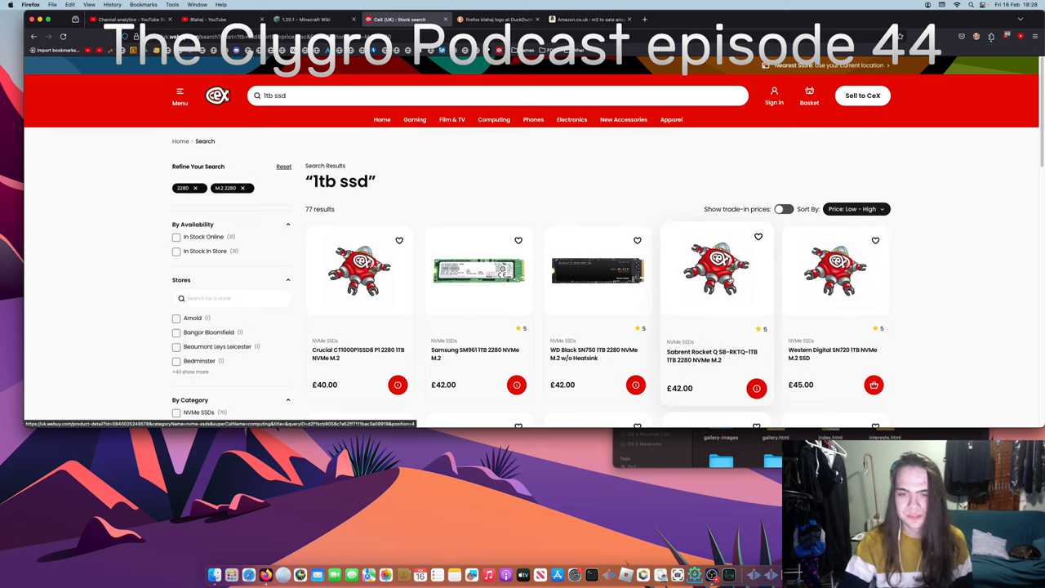
{"action": "scroll", "coordinate": [706, 286], "scroll_direction": "down", "scroll_amount": 3}
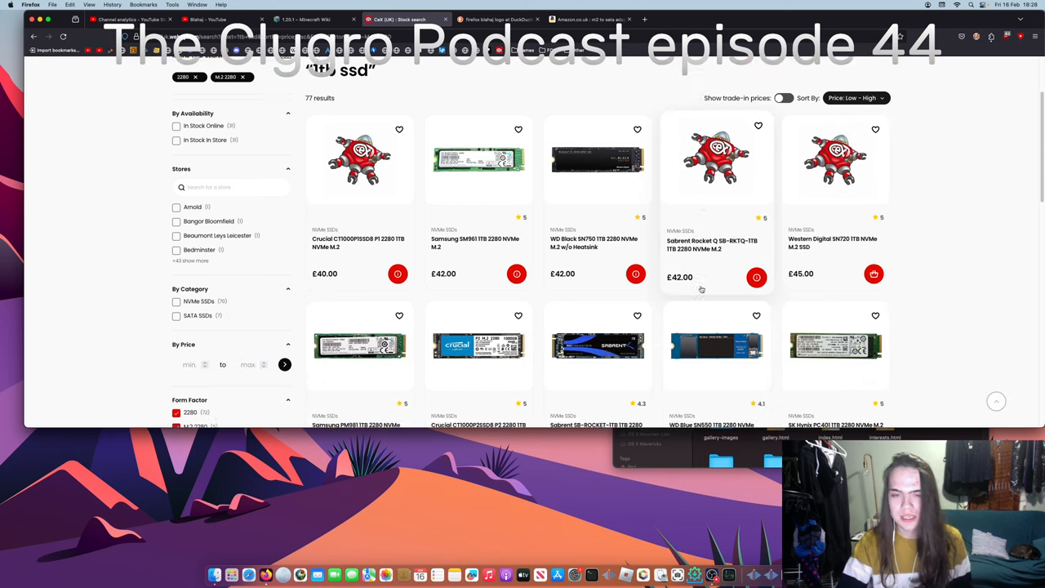
{"action": "scroll", "coordinate": [706, 285], "scroll_direction": "down", "scroll_amount": 2}
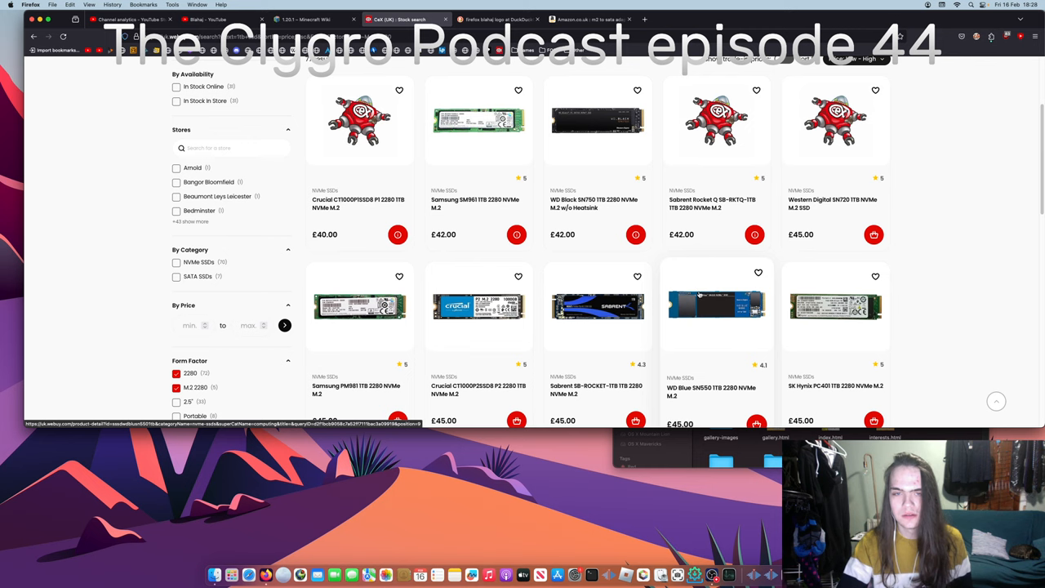
{"action": "scroll", "coordinate": [700, 294], "scroll_direction": "up", "scroll_amount": 1}
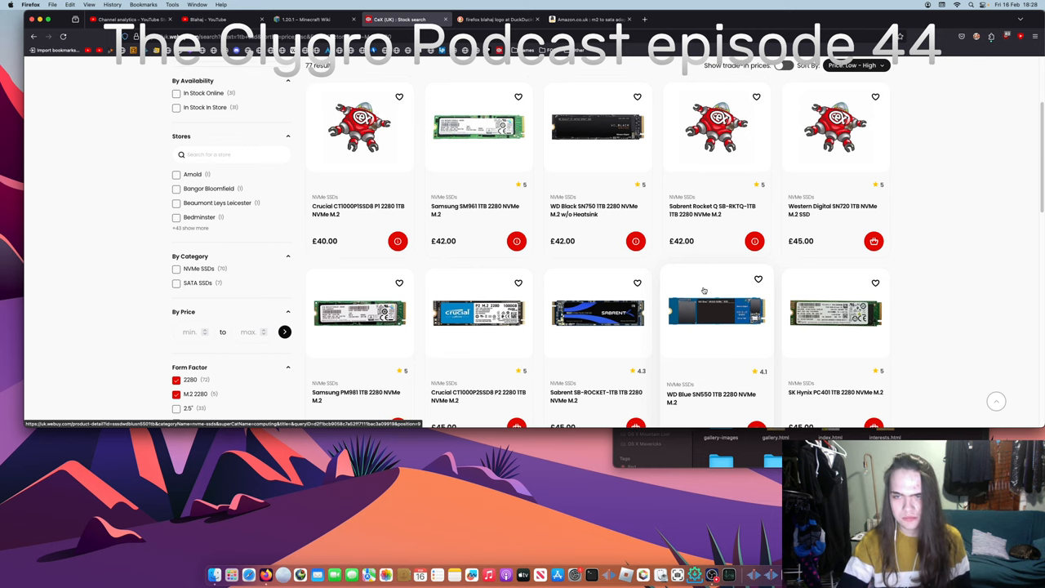
{"action": "scroll", "coordinate": [702, 292], "scroll_direction": "down", "scroll_amount": 3}
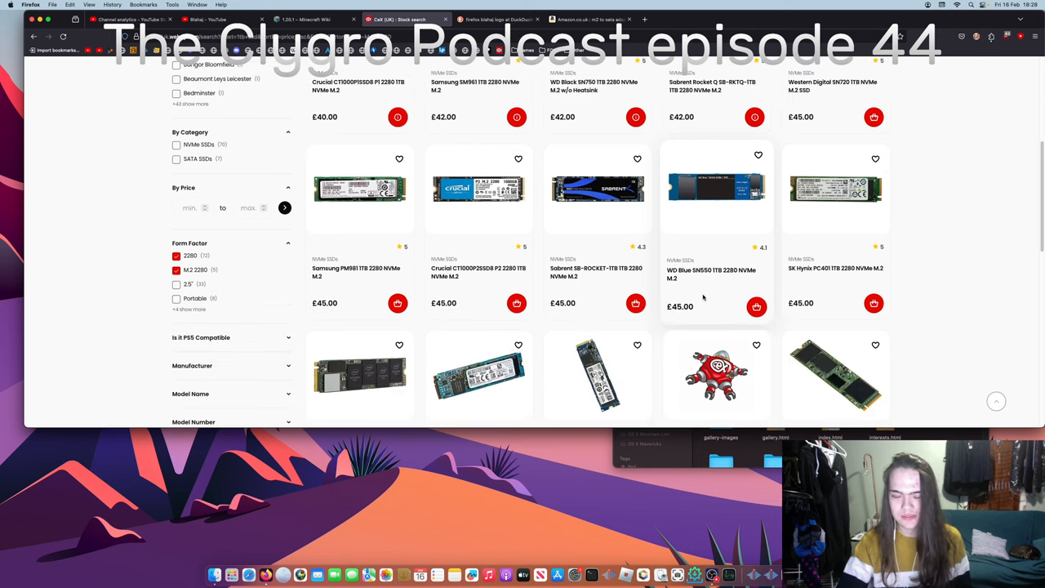
{"action": "scroll", "coordinate": [702, 298], "scroll_direction": "down", "scroll_amount": 2}
{"action": "scroll", "coordinate": [702, 298], "scroll_direction": "down", "scroll_amount": 2}
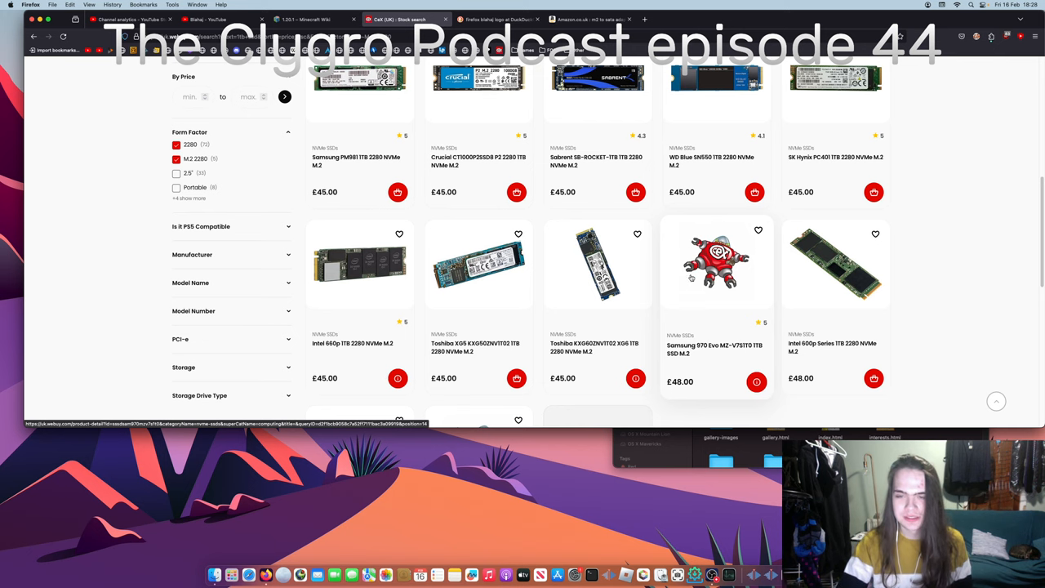
{"action": "scroll", "coordinate": [690, 279], "scroll_direction": "down", "scroll_amount": 2}
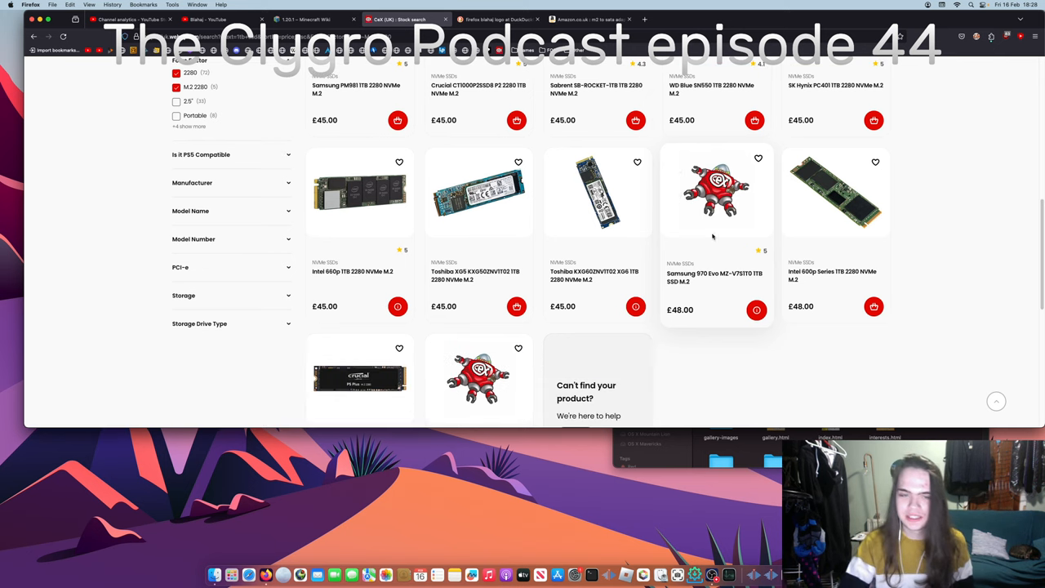
{"action": "scroll", "coordinate": [713, 237], "scroll_direction": "down", "scroll_amount": 4}
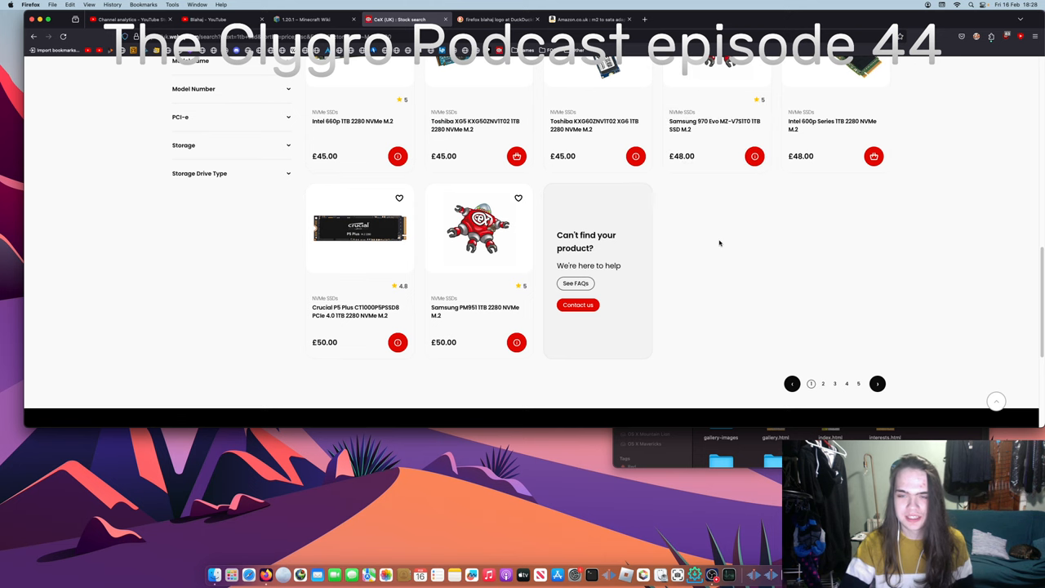
{"action": "scroll", "coordinate": [717, 240], "scroll_direction": "up", "scroll_amount": 5}
{"action": "scroll", "coordinate": [717, 241], "scroll_direction": "up", "scroll_amount": 5}
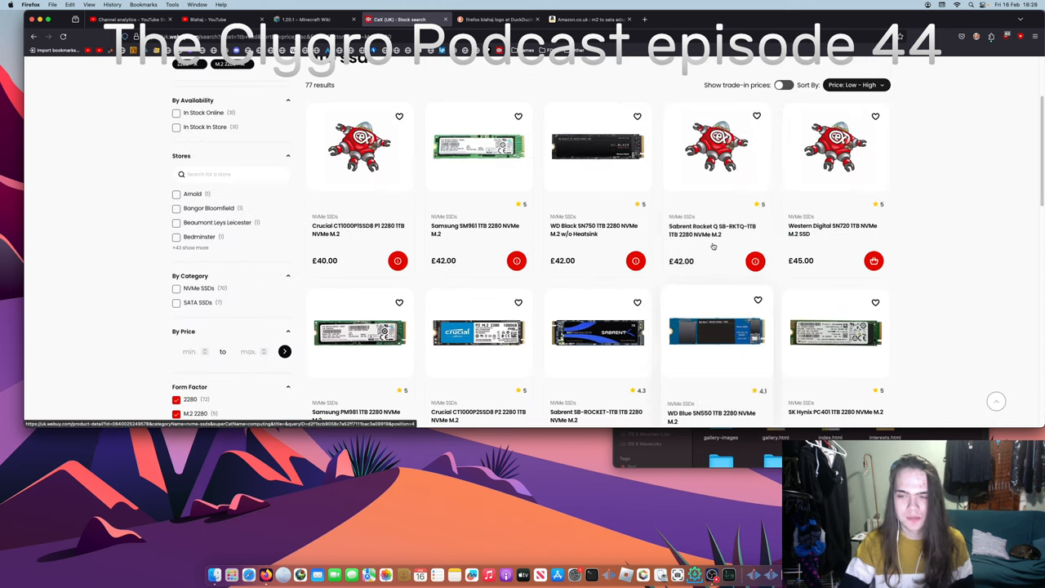
{"action": "scroll", "coordinate": [710, 246], "scroll_direction": "up", "scroll_amount": 2}
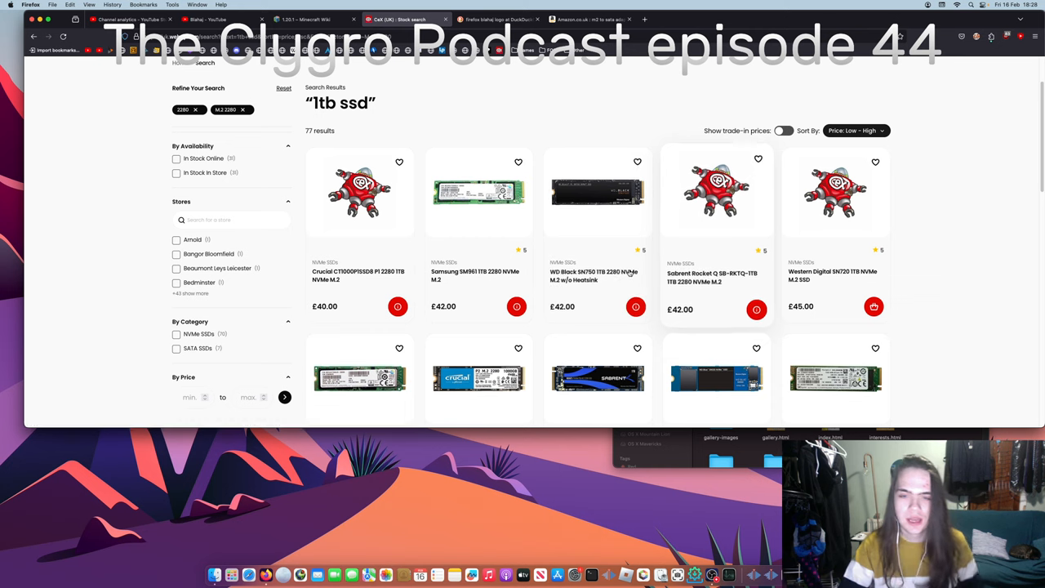
{"action": "scroll", "coordinate": [678, 274], "scroll_direction": "down", "scroll_amount": 1}
{"action": "scroll", "coordinate": [39, 322], "scroll_direction": "up", "scroll_amount": 2}
{"action": "scroll", "coordinate": [39, 323], "scroll_direction": "down", "scroll_amount": 3}
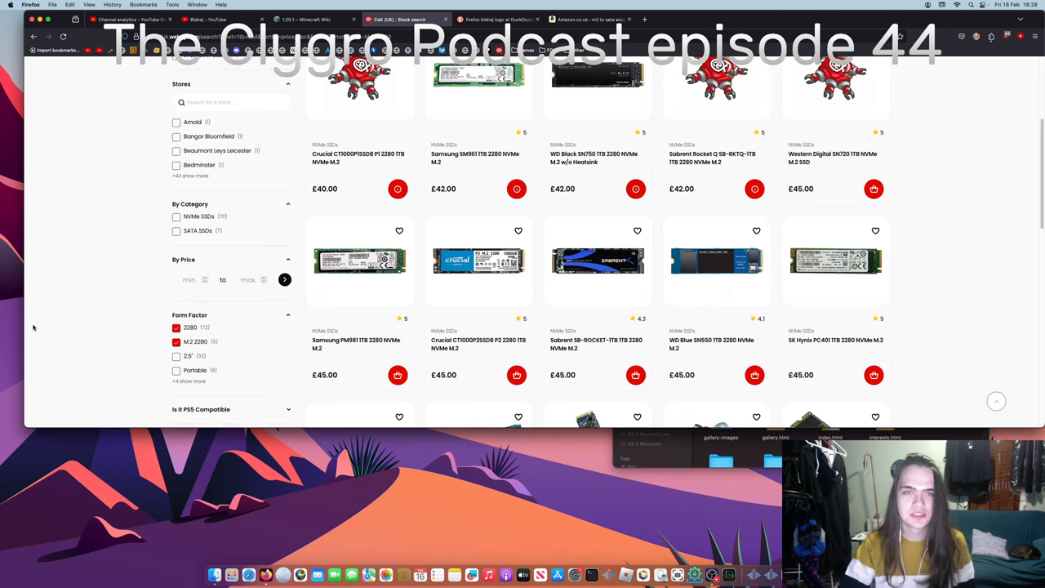
{"action": "scroll", "coordinate": [41, 325], "scroll_direction": "down", "scroll_amount": 2}
{"action": "scroll", "coordinate": [80, 326], "scroll_direction": "down", "scroll_amount": 2}
{"action": "scroll", "coordinate": [113, 303], "scroll_direction": "up", "scroll_amount": 1}
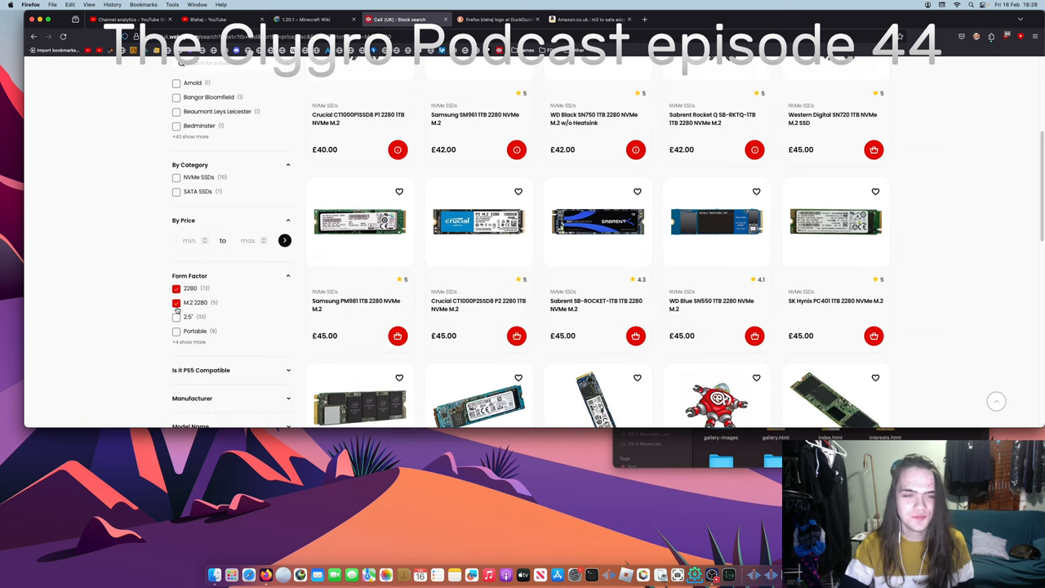
{"action": "left_click", "coordinate": [176, 303]}
{"action": "scroll", "coordinate": [176, 306], "scroll_direction": "down", "scroll_amount": 5}
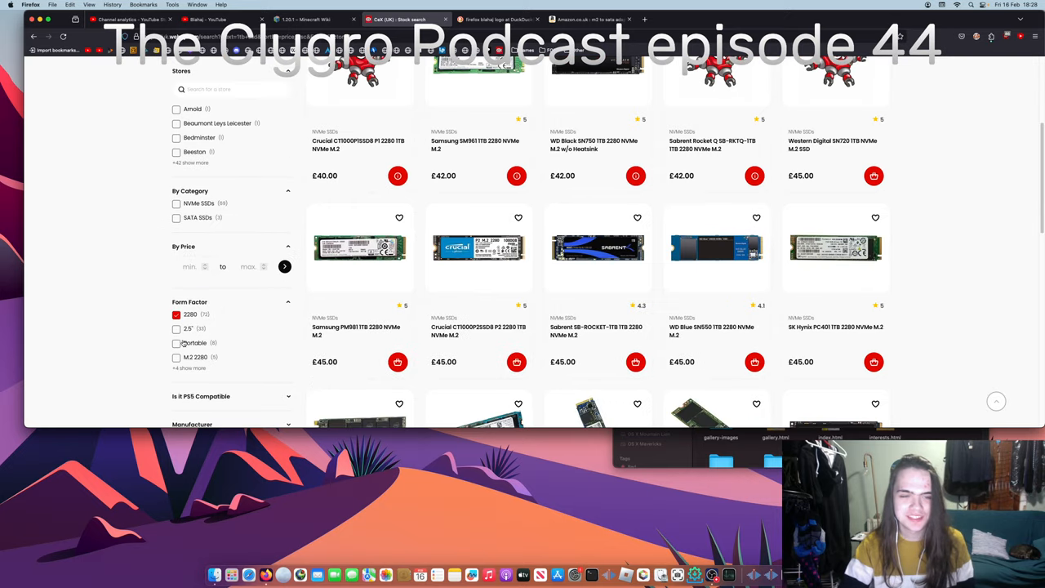
Untick the 2280 filter to restore all 3,759 results, then dismiss the search history popup.
{"action": "left_click", "coordinate": [176, 308]}
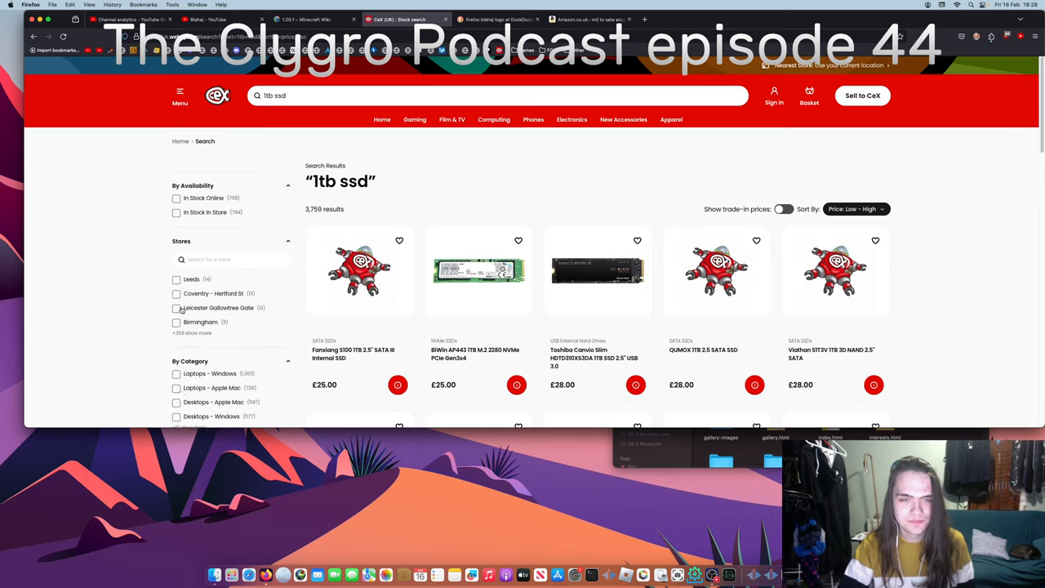
{"action": "scroll", "coordinate": [178, 310], "scroll_direction": "down", "scroll_amount": 3}
{"action": "scroll", "coordinate": [184, 306], "scroll_direction": "down", "scroll_amount": 3}
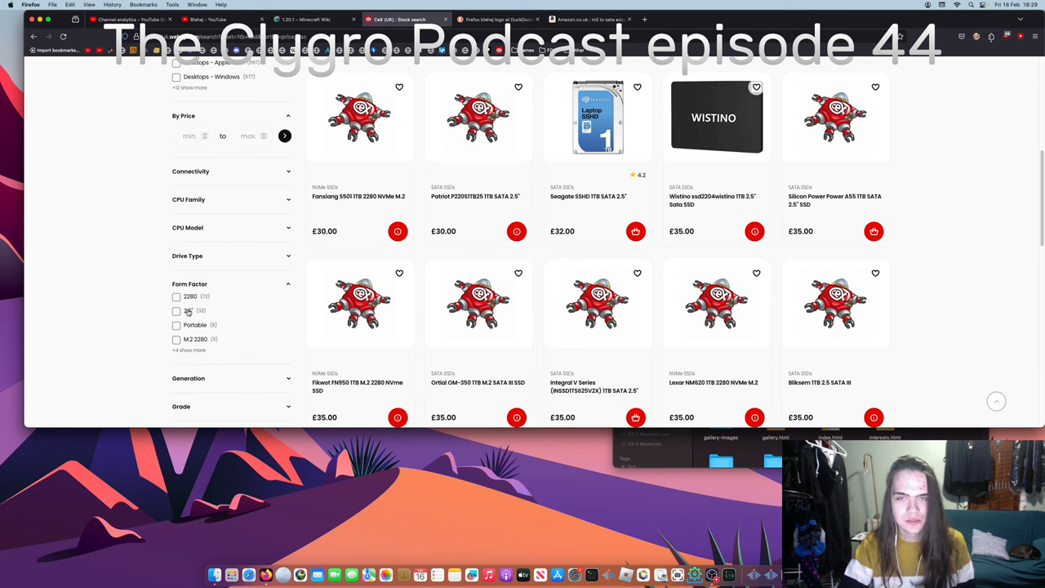
{"action": "scroll", "coordinate": [187, 313], "scroll_direction": "up", "scroll_amount": 2}
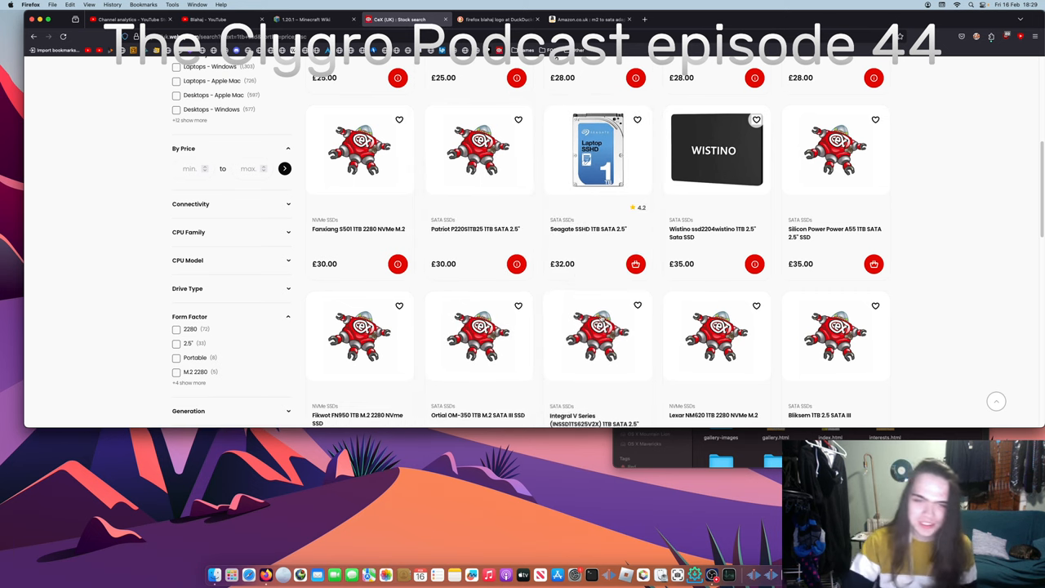
{"action": "scroll", "coordinate": [572, 245], "scroll_direction": "down", "scroll_amount": 1}
{"action": "scroll", "coordinate": [571, 244], "scroll_direction": "up", "scroll_amount": 10}
{"action": "scroll", "coordinate": [593, 335], "scroll_direction": "down", "scroll_amount": 5}
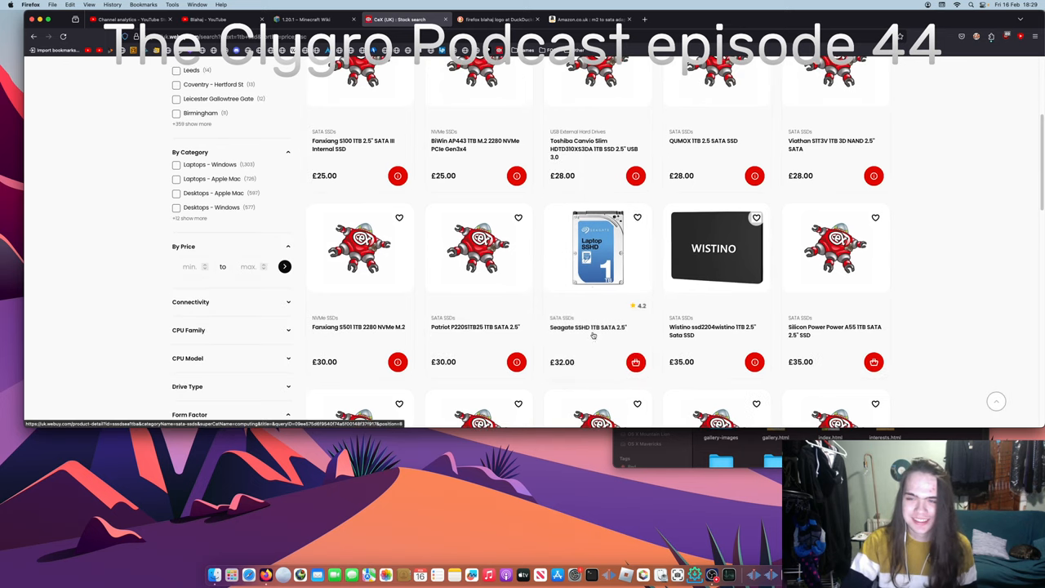
{"action": "scroll", "coordinate": [594, 335], "scroll_direction": "down", "scroll_amount": 5}
{"action": "scroll", "coordinate": [593, 334], "scroll_direction": "down", "scroll_amount": 5}
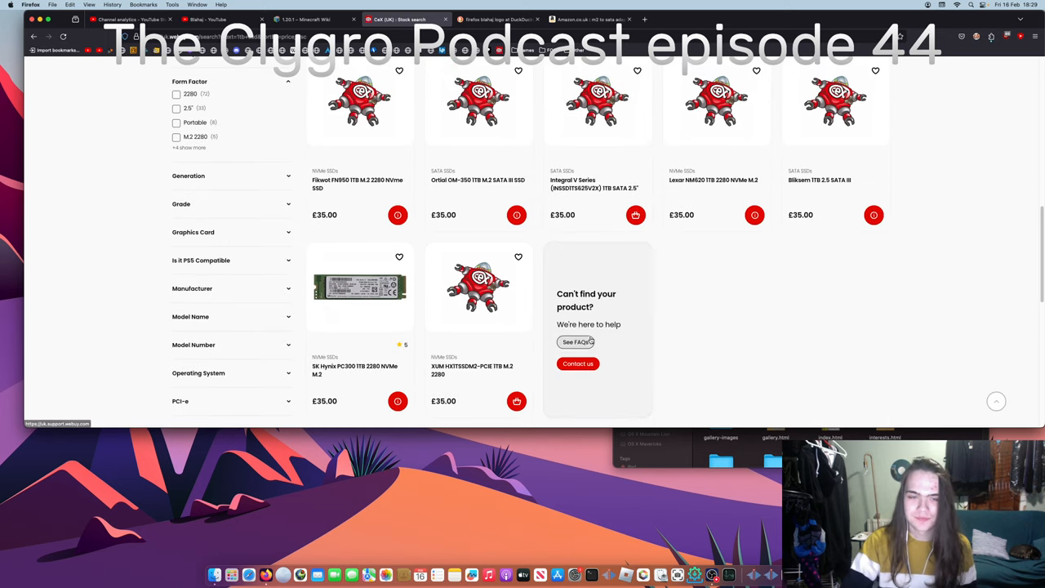
{"action": "scroll", "coordinate": [590, 342], "scroll_direction": "up", "scroll_amount": 5}
{"action": "scroll", "coordinate": [571, 245], "scroll_direction": "up", "scroll_amount": 5}
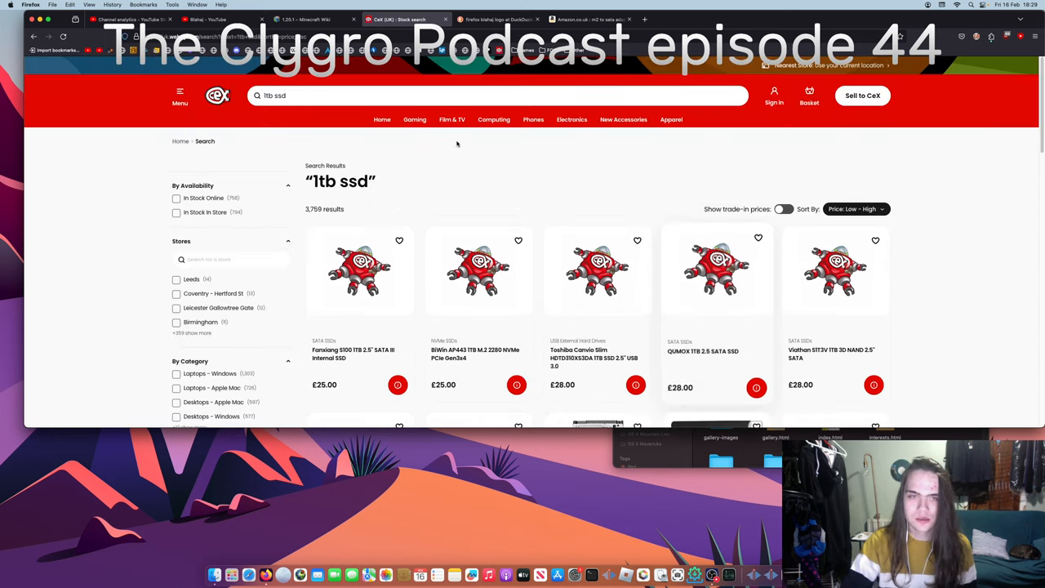
{"action": "left_click", "coordinate": [267, 95]}
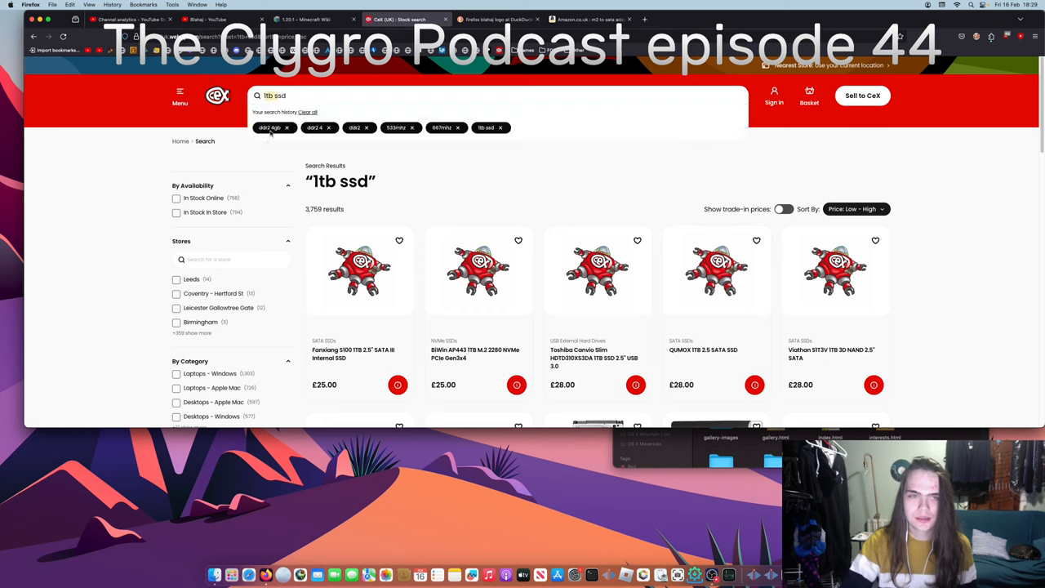
{"action": "left_click", "coordinate": [451, 204]}
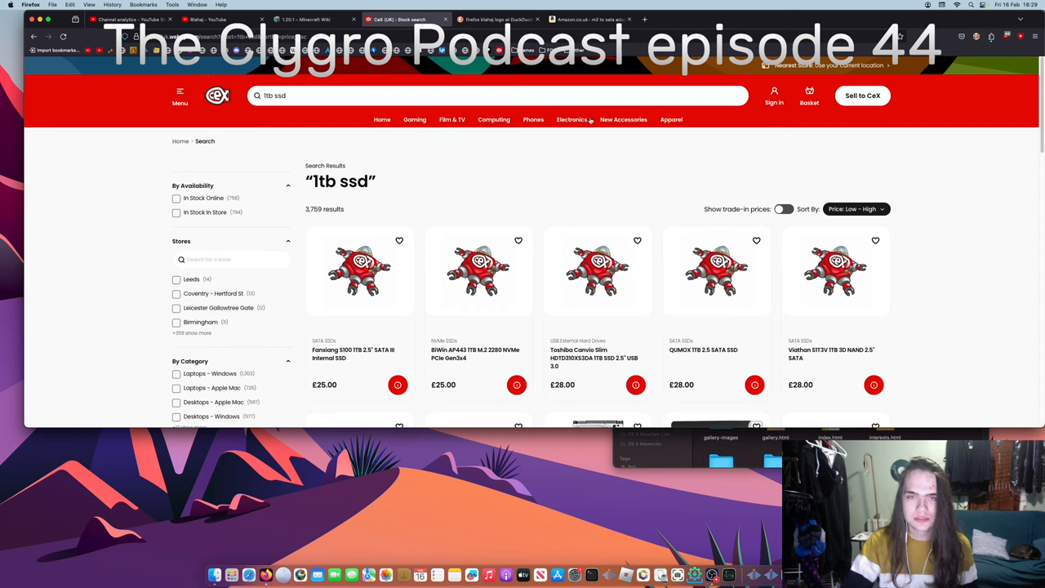
Go to Computing, then Data Storage, and sort its products Price: Low - High.
{"action": "left_click", "coordinate": [494, 119]}
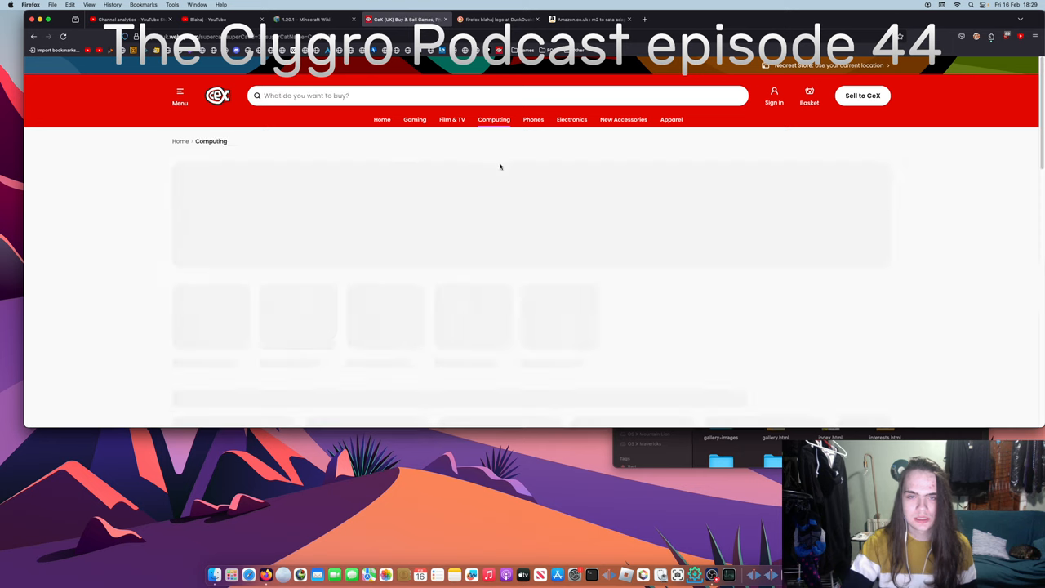
{"action": "scroll", "coordinate": [473, 208], "scroll_direction": "down", "scroll_amount": 1}
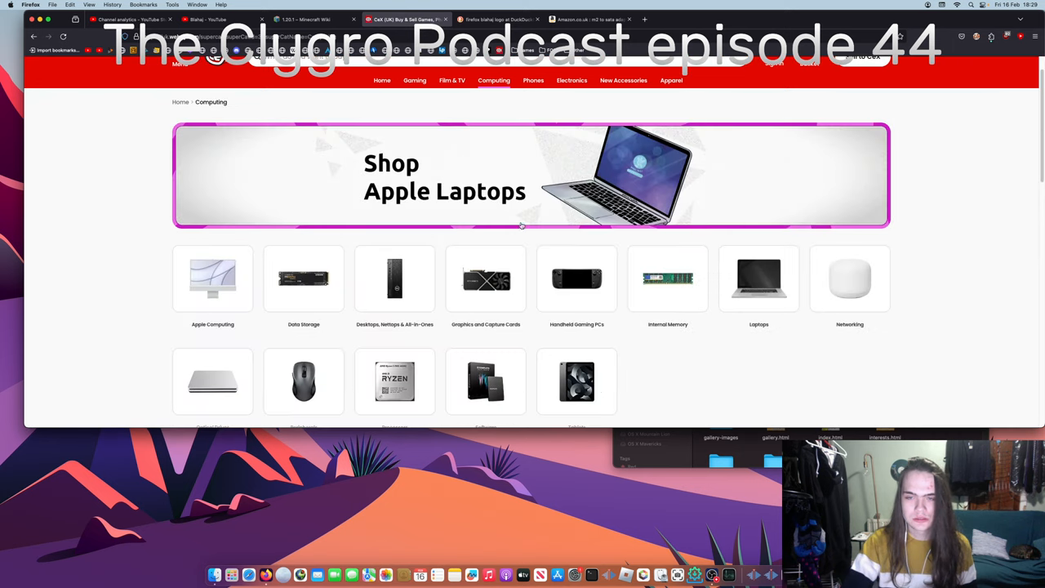
{"action": "scroll", "coordinate": [565, 329], "scroll_direction": "down", "scroll_amount": 1}
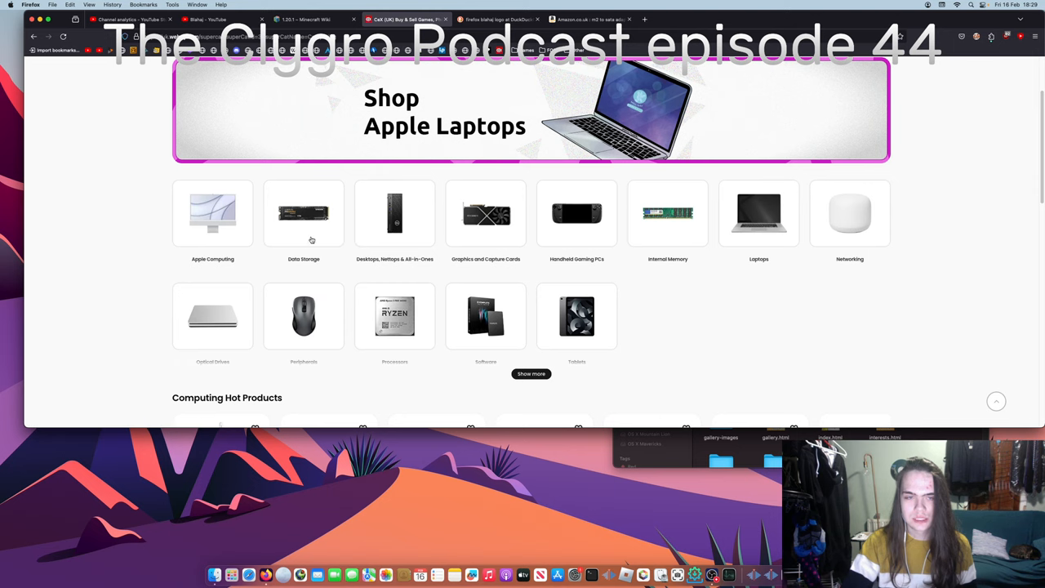
{"action": "left_click", "coordinate": [310, 241]}
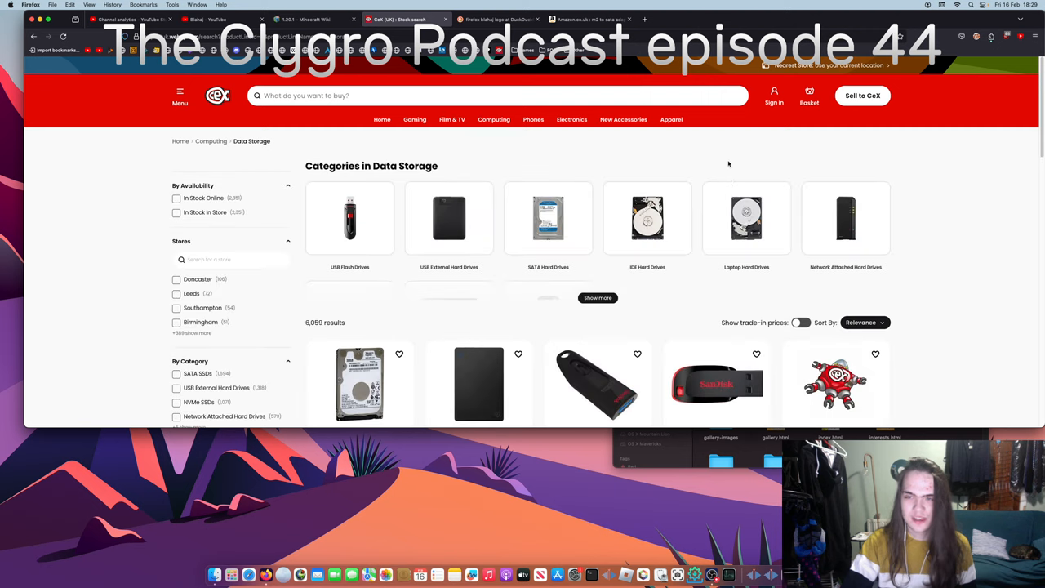
{"action": "scroll", "coordinate": [800, 245], "scroll_direction": "down", "scroll_amount": 1}
{"action": "left_click", "coordinate": [861, 277]}
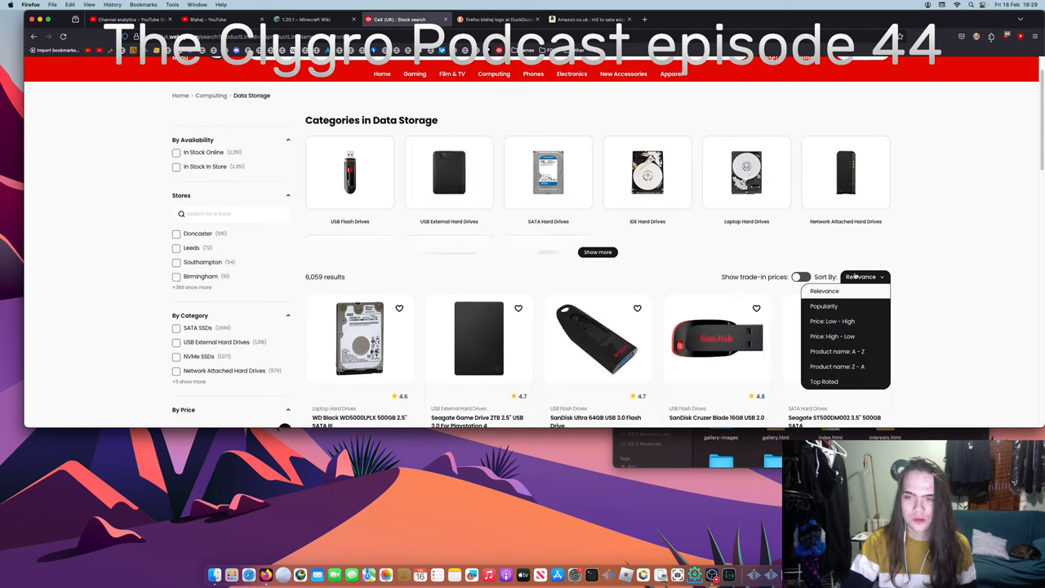
{"action": "left_click", "coordinate": [833, 321]}
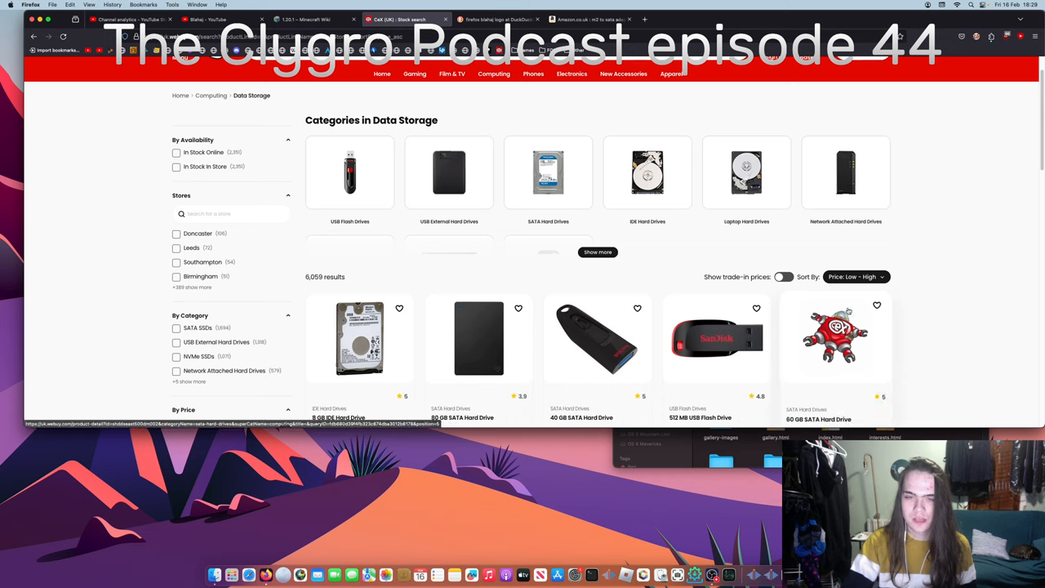
{"action": "scroll", "coordinate": [489, 311], "scroll_direction": "down", "scroll_amount": 1}
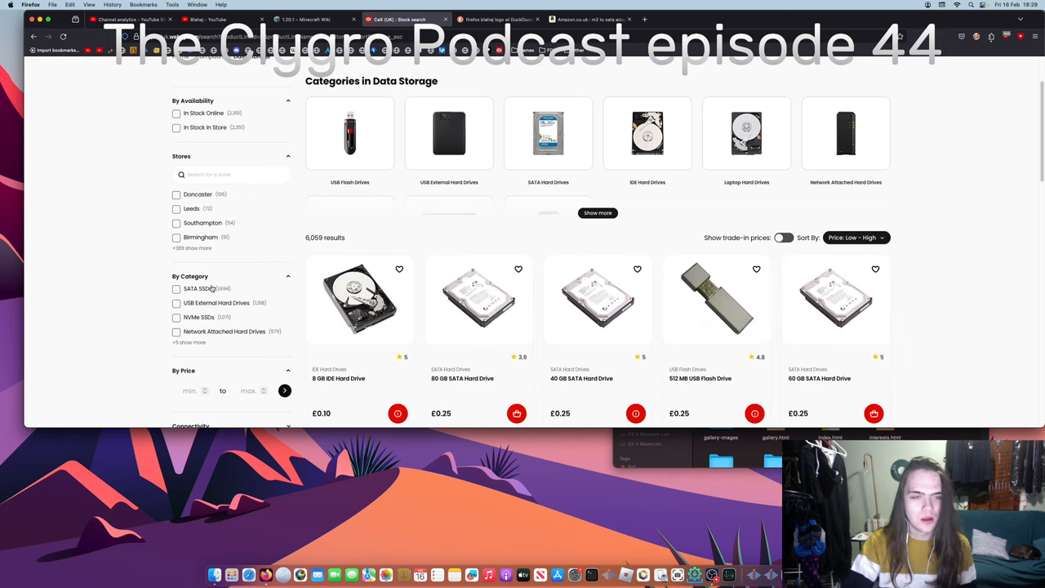
Filter Data Storage to SATA SSDs with 1TB capacity, leaving 43 results.
{"action": "left_click", "coordinate": [176, 289]}
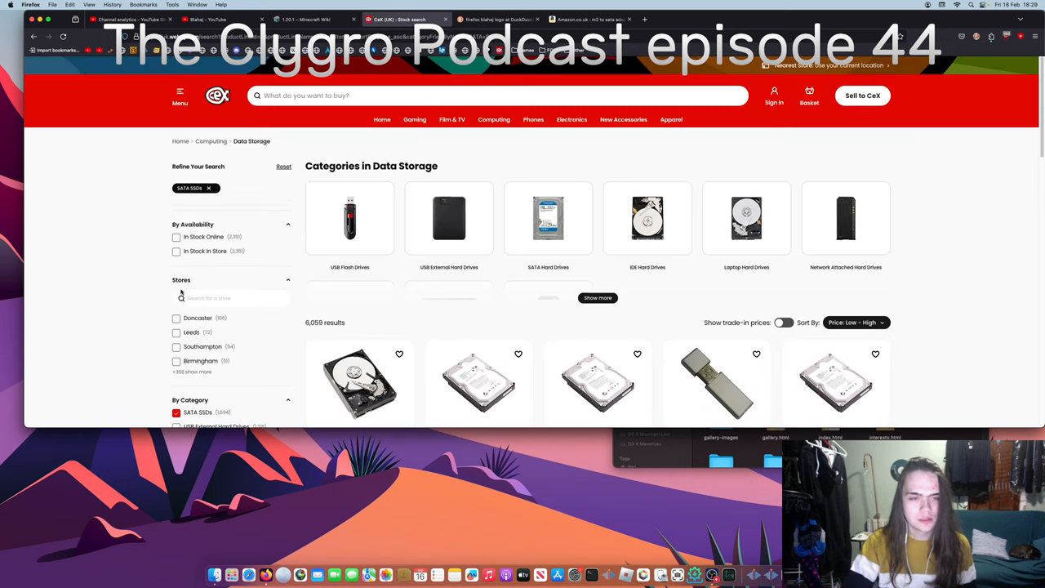
{"action": "scroll", "coordinate": [926, 327], "scroll_direction": "down", "scroll_amount": 3}
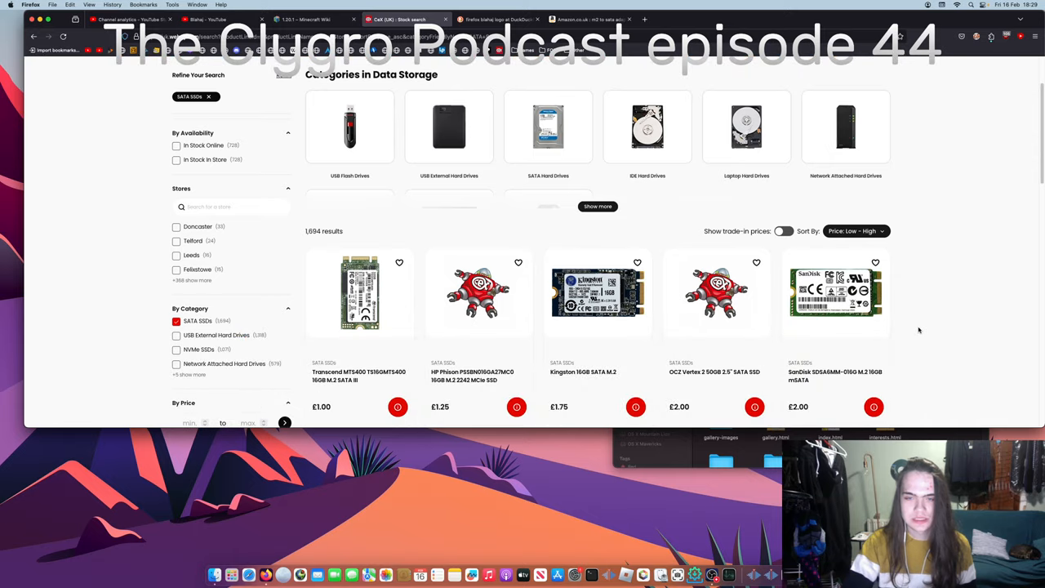
{"action": "scroll", "coordinate": [918, 330], "scroll_direction": "down", "scroll_amount": 1}
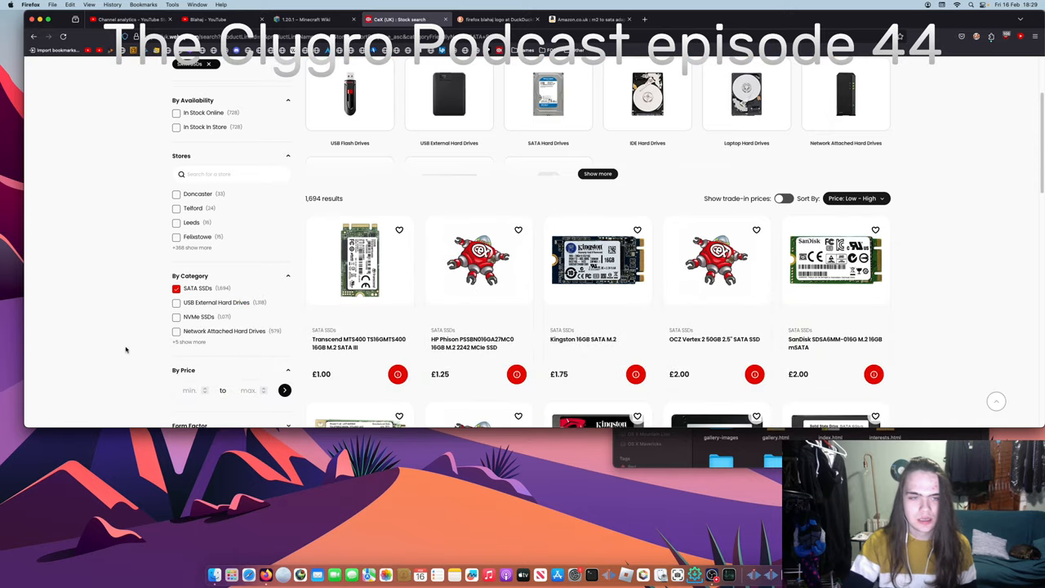
{"action": "scroll", "coordinate": [186, 346], "scroll_direction": "down", "scroll_amount": 3}
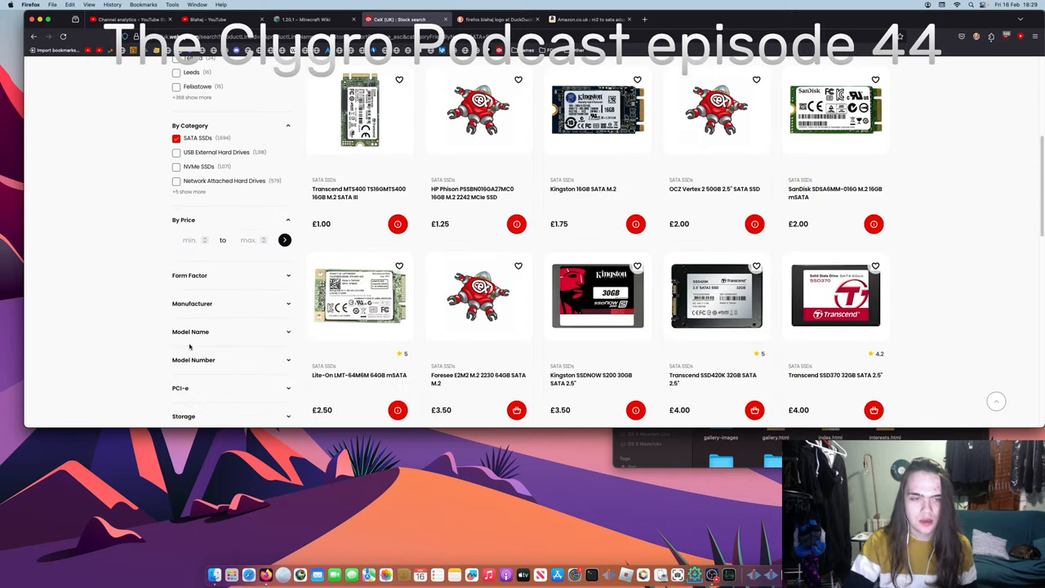
{"action": "scroll", "coordinate": [198, 327], "scroll_direction": "down", "scroll_amount": 2}
{"action": "scroll", "coordinate": [199, 342], "scroll_direction": "down", "scroll_amount": 1}
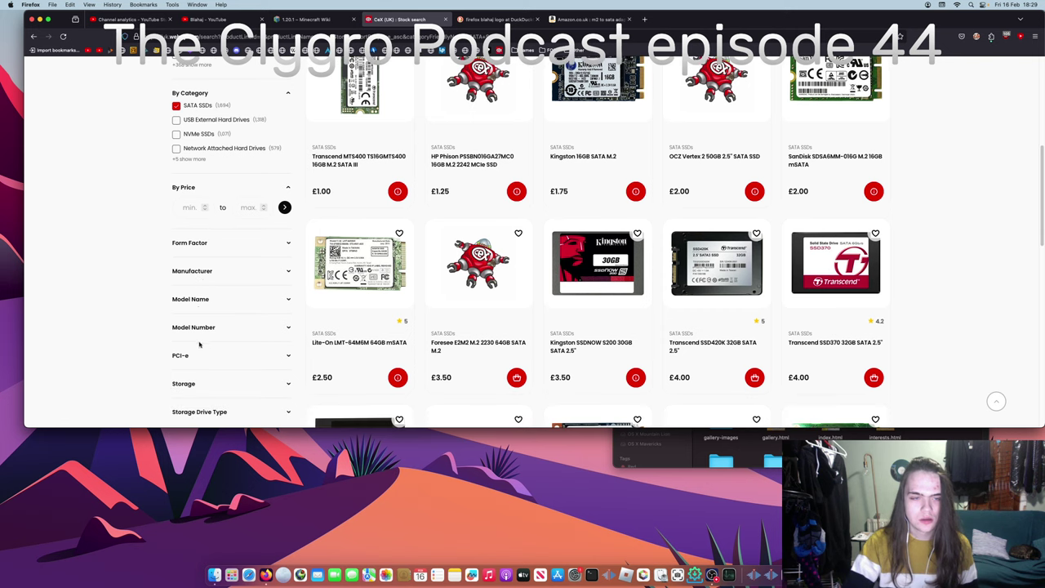
{"action": "left_click", "coordinate": [188, 384]}
{"action": "left_click", "coordinate": [179, 374]}
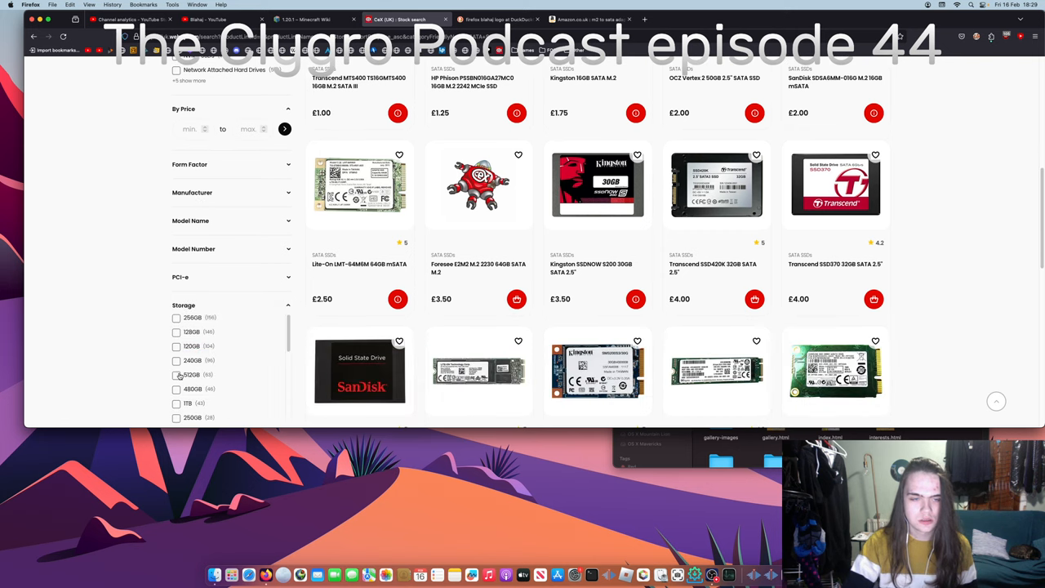
{"action": "scroll", "coordinate": [182, 367], "scroll_direction": "down", "scroll_amount": 2}
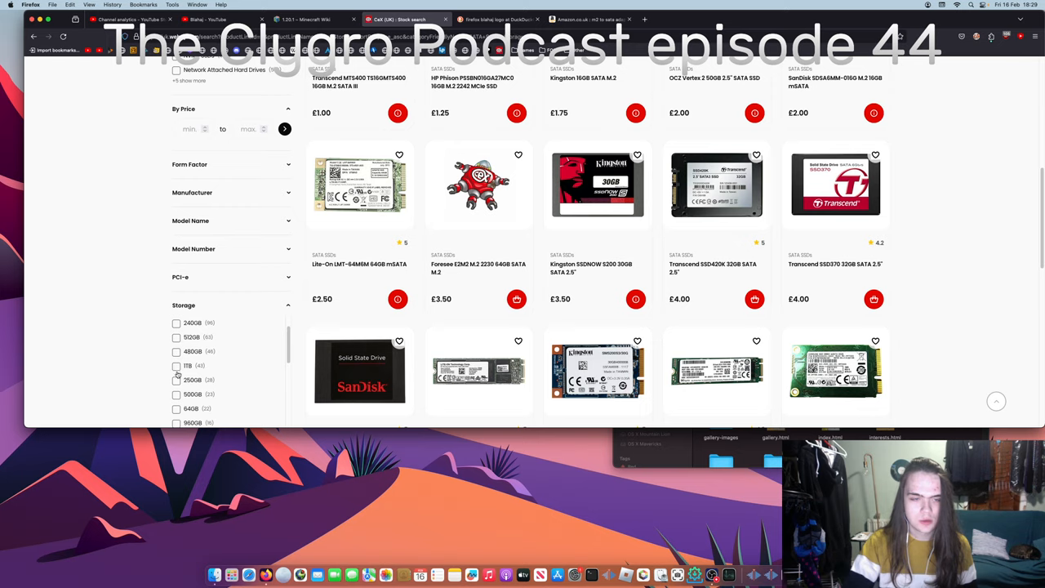
{"action": "left_click", "coordinate": [176, 366]}
{"action": "scroll", "coordinate": [143, 357], "scroll_direction": "down", "scroll_amount": 1}
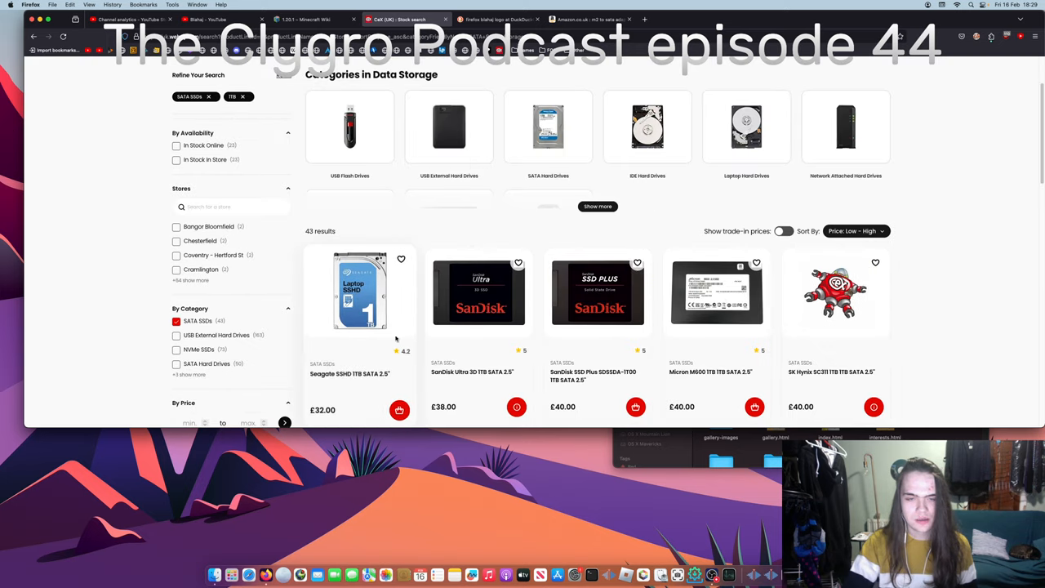
{"action": "scroll", "coordinate": [359, 311], "scroll_direction": "down", "scroll_amount": 1}
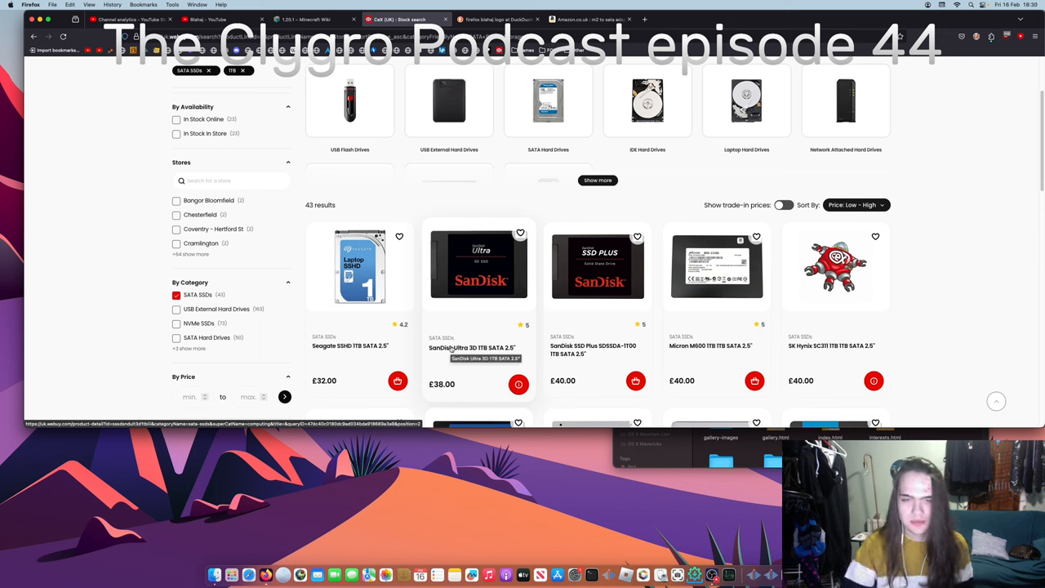
{"action": "left_click", "coordinate": [449, 350]}
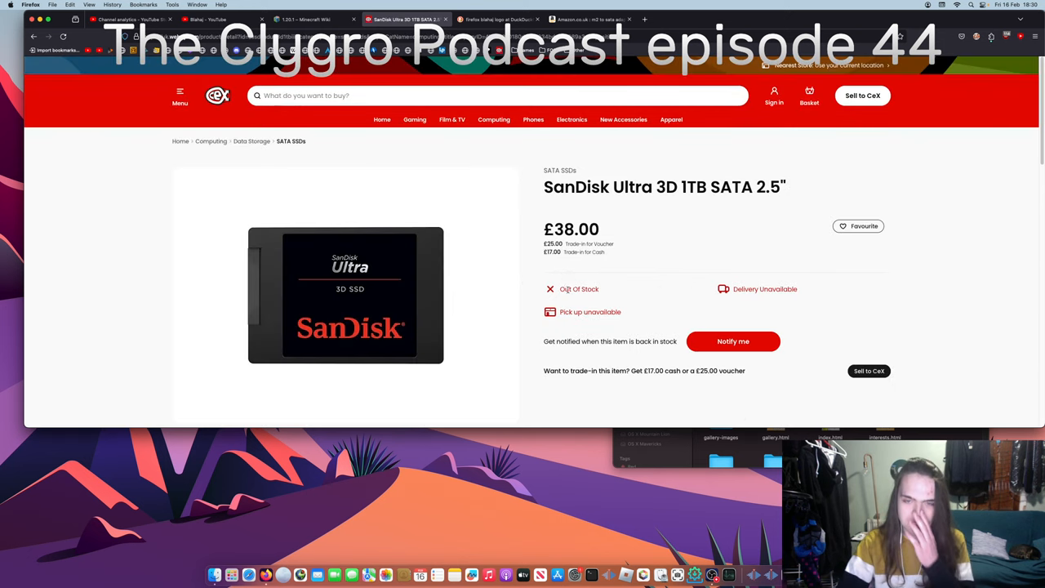
{"action": "key", "text": "super+Left"}
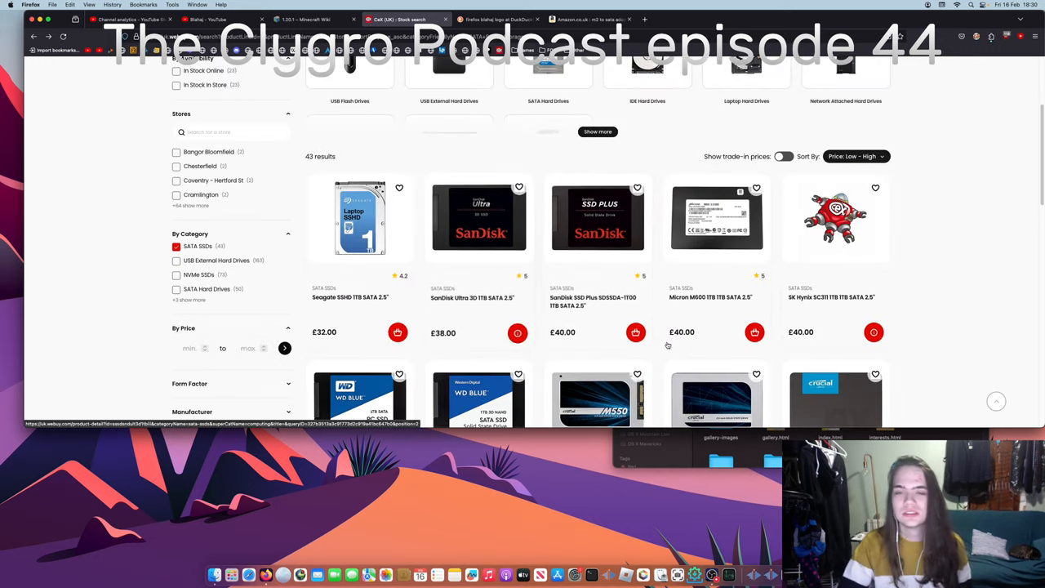
{"action": "left_click", "coordinate": [582, 307]}
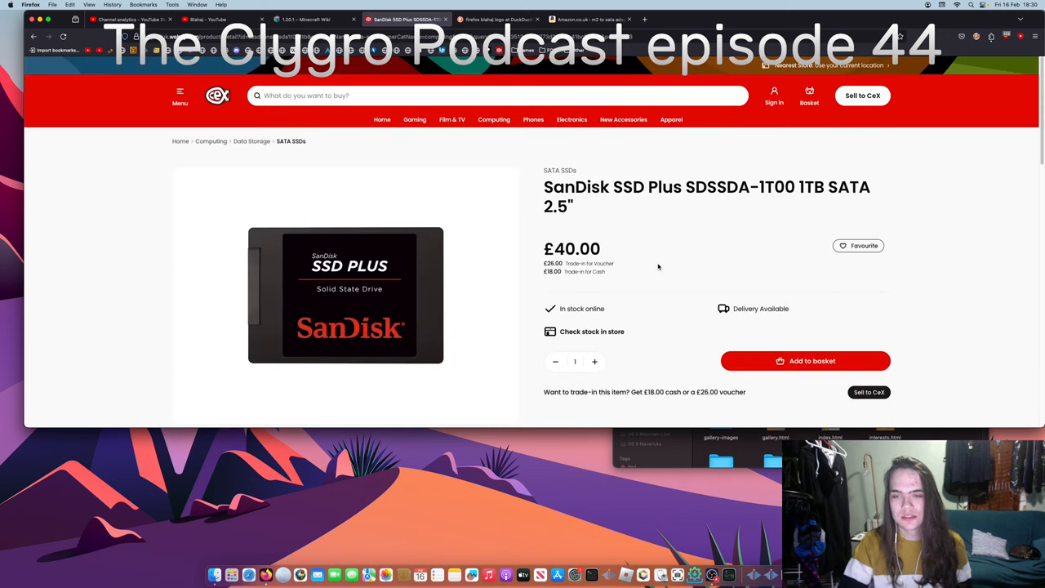
{"action": "left_click", "coordinate": [612, 347]}
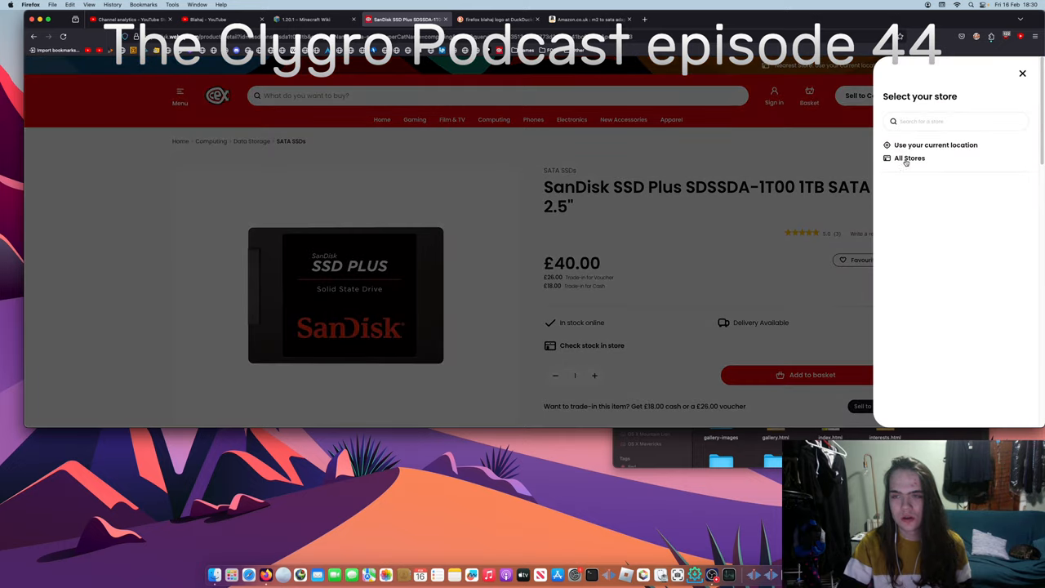
{"action": "left_click", "coordinate": [906, 160]}
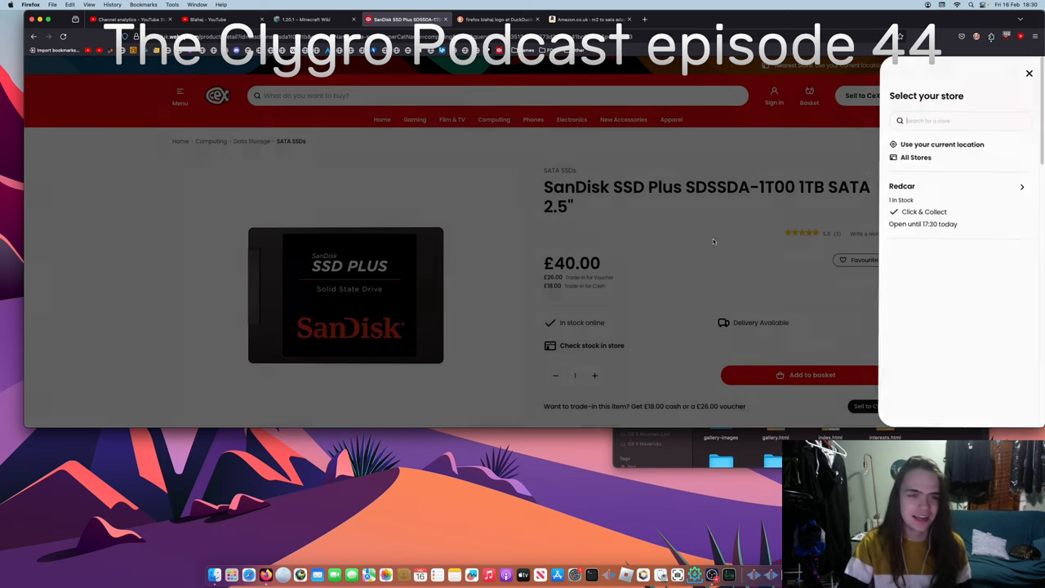
{"action": "left_click", "coordinate": [713, 238]}
{"action": "key", "text": "super+Left"}
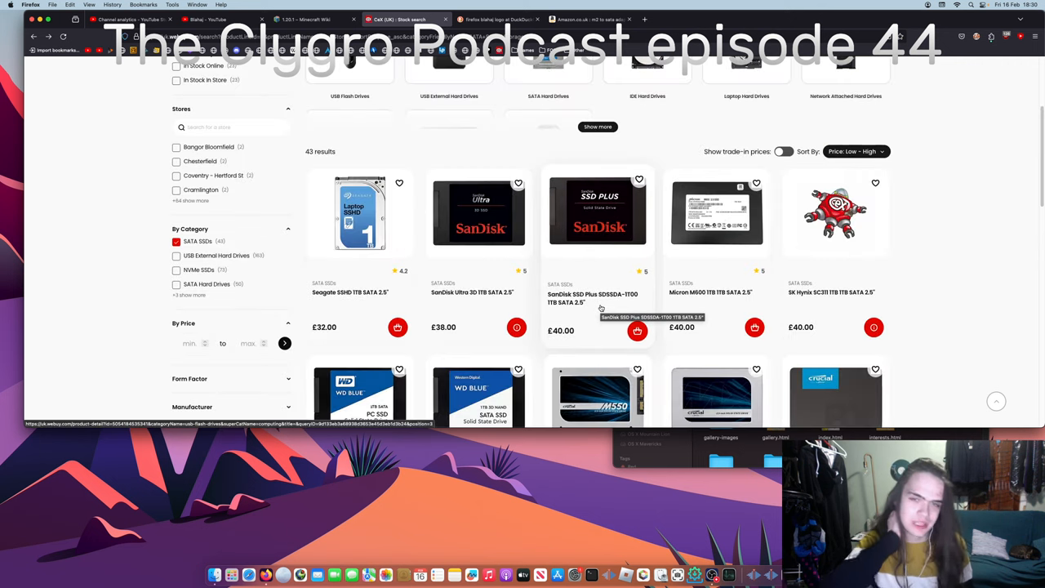
{"action": "scroll", "coordinate": [601, 308], "scroll_direction": "down", "scroll_amount": 5}
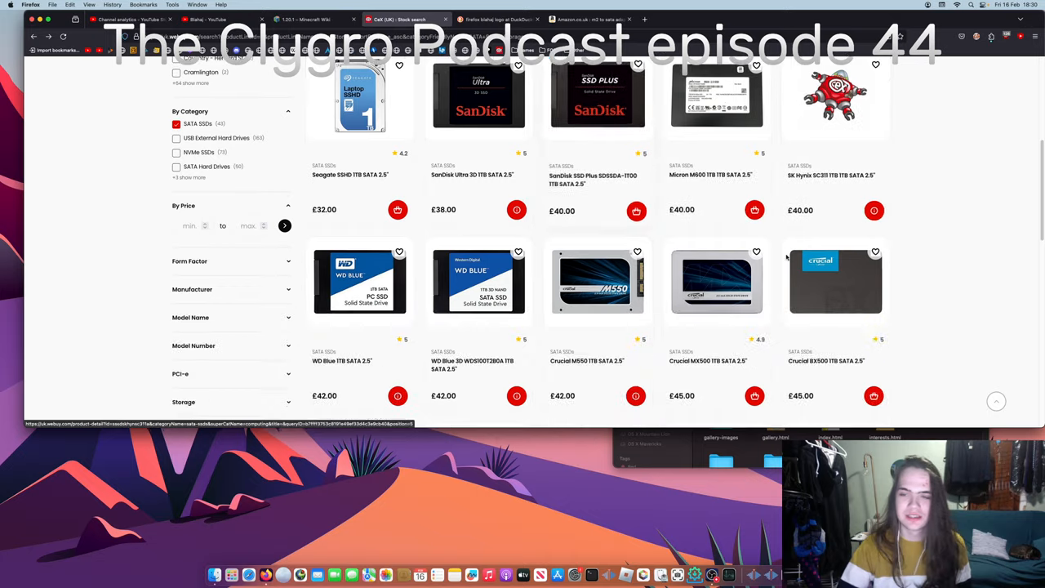
{"action": "scroll", "coordinate": [789, 271], "scroll_direction": "down", "scroll_amount": 4}
{"action": "scroll", "coordinate": [827, 285], "scroll_direction": "up", "scroll_amount": 2}
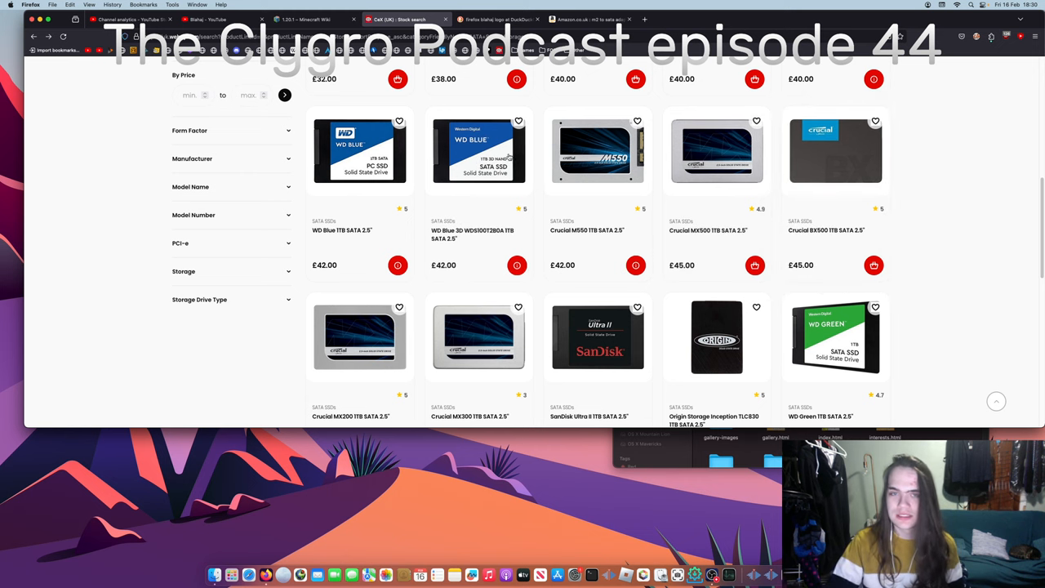
In the Amazon tab, replace the query with 'sata ssd 1tb' and run the search.
{"action": "left_click", "coordinate": [566, 18]}
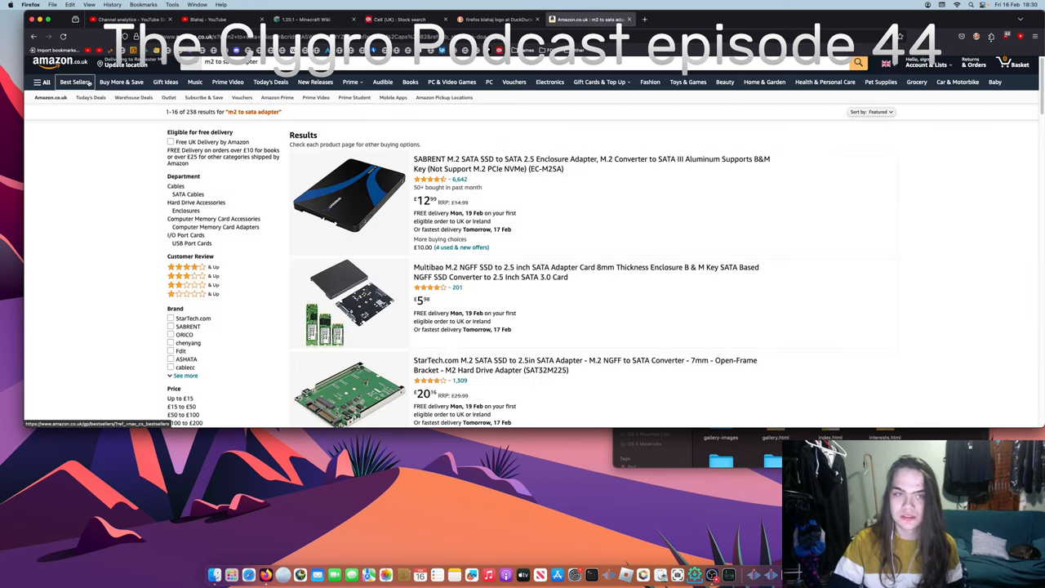
{"action": "left_click", "coordinate": [245, 67]}
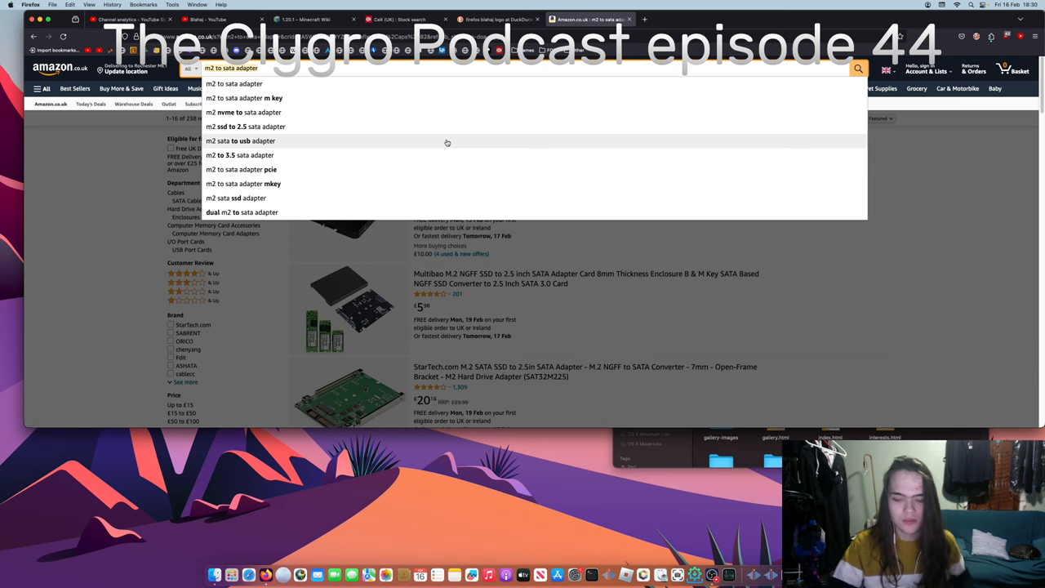
{"action": "key", "text": "super+a"}
{"action": "type", "text": "s"}
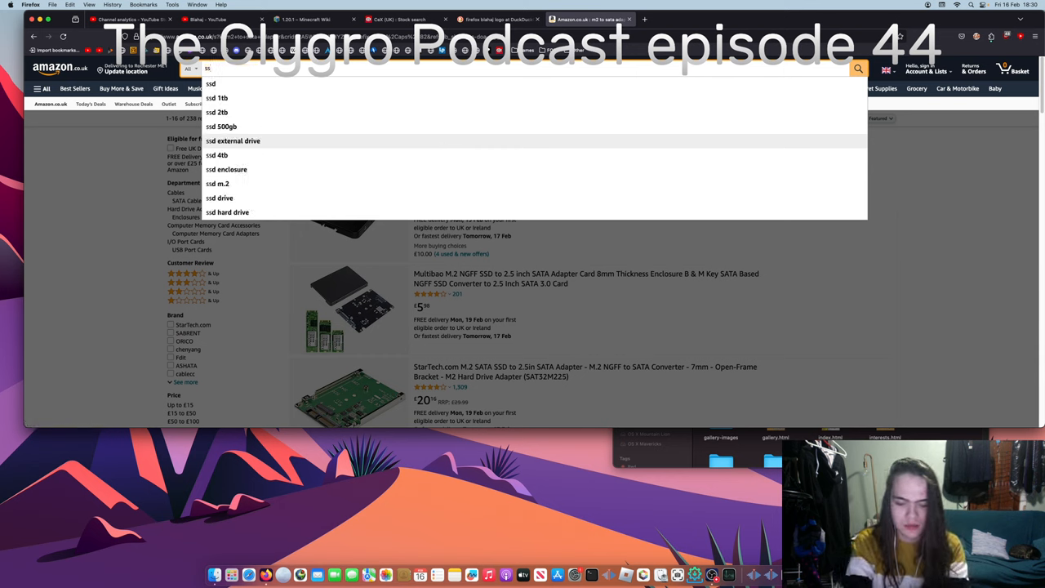
{"action": "type", "text": "ata s"}
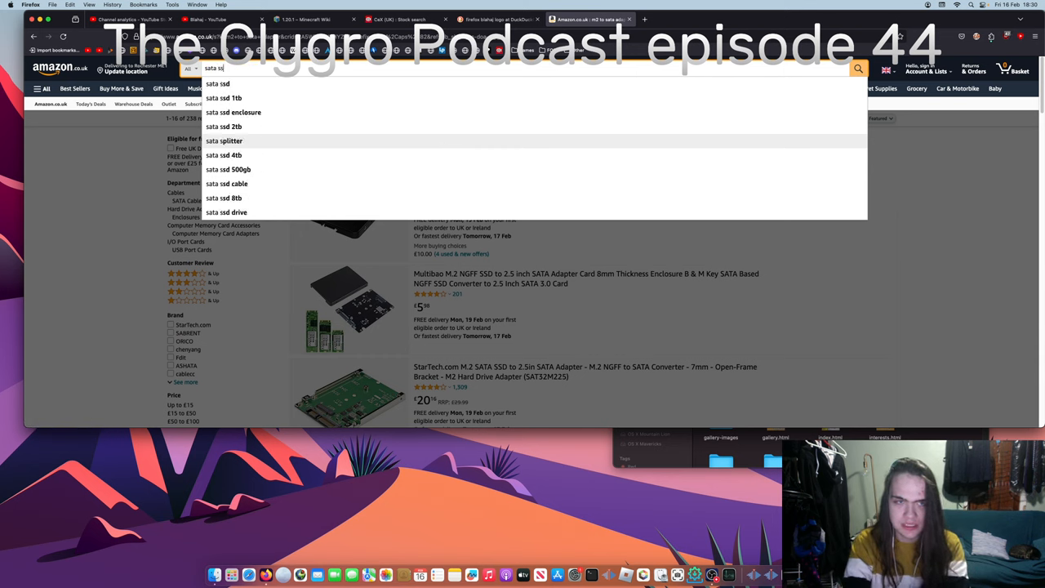
{"action": "type", "text": "sd"}
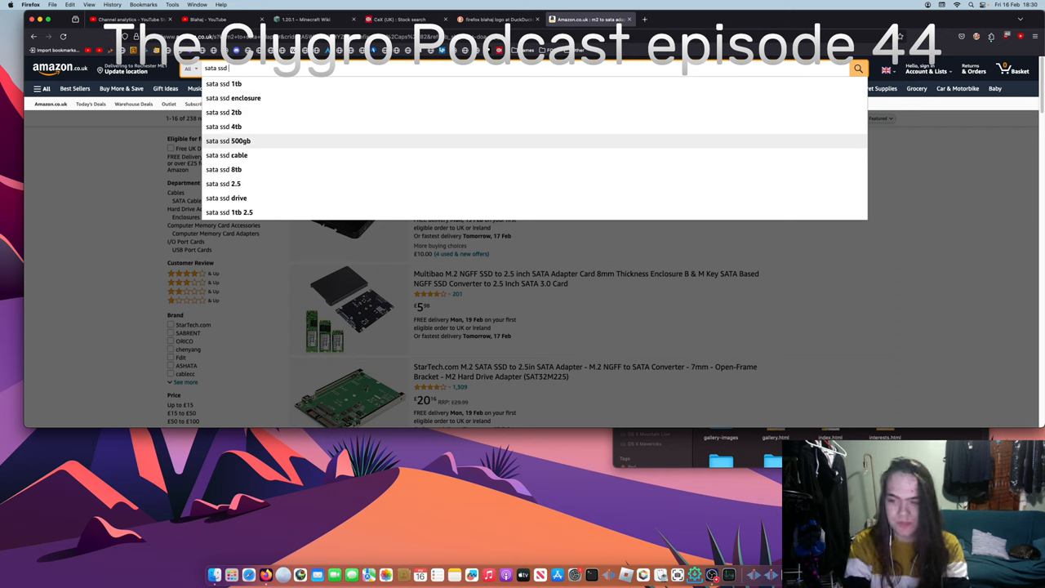
{"action": "type", "text": " 1t"}
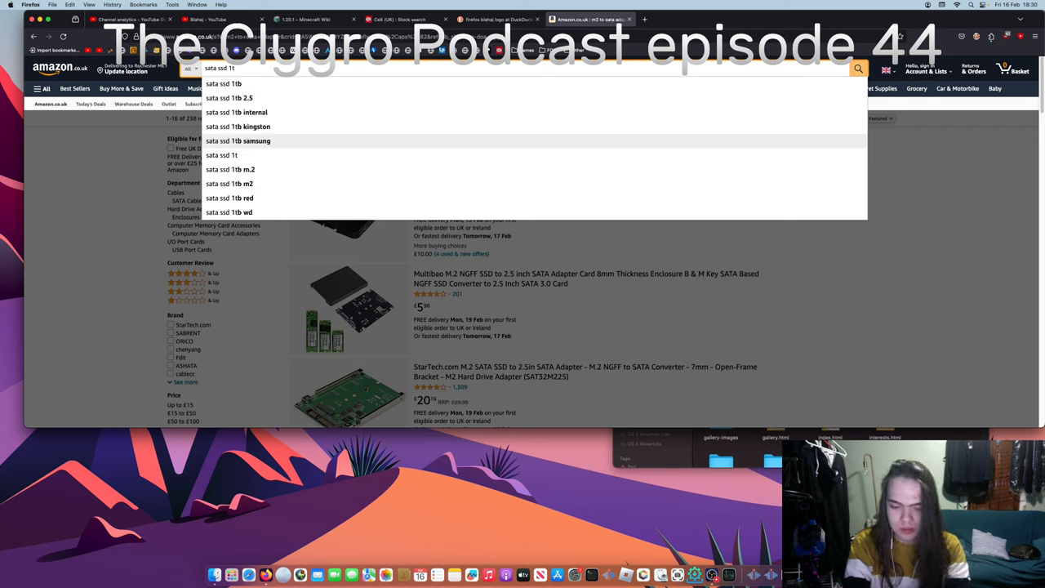
{"action": "type", "text": "b"}
{"action": "key", "text": "Return"}
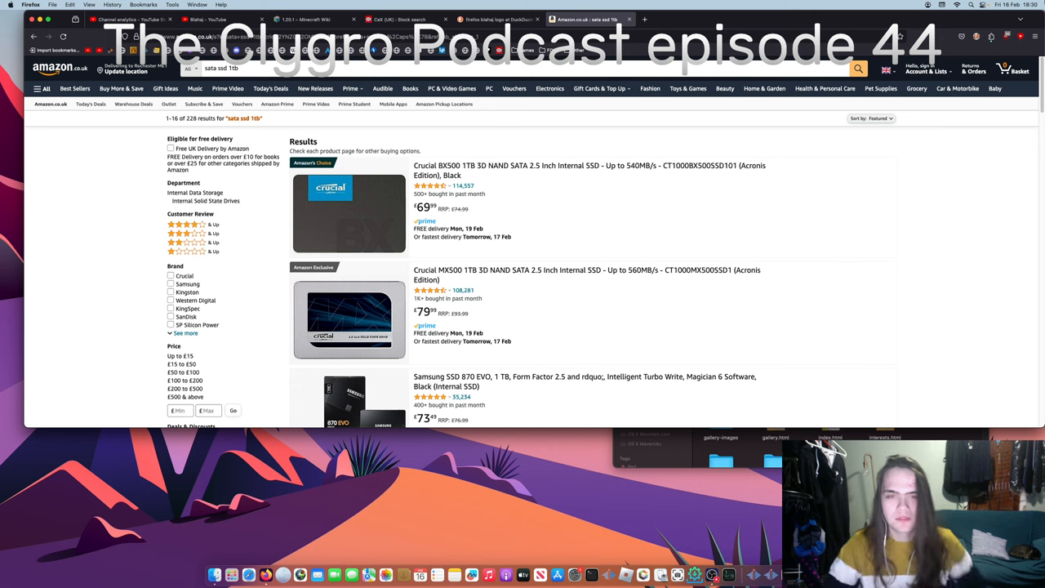
Sort the sata ssd 1tb results cheapest first, then go back to featured order.
{"action": "left_click", "coordinate": [891, 119]}
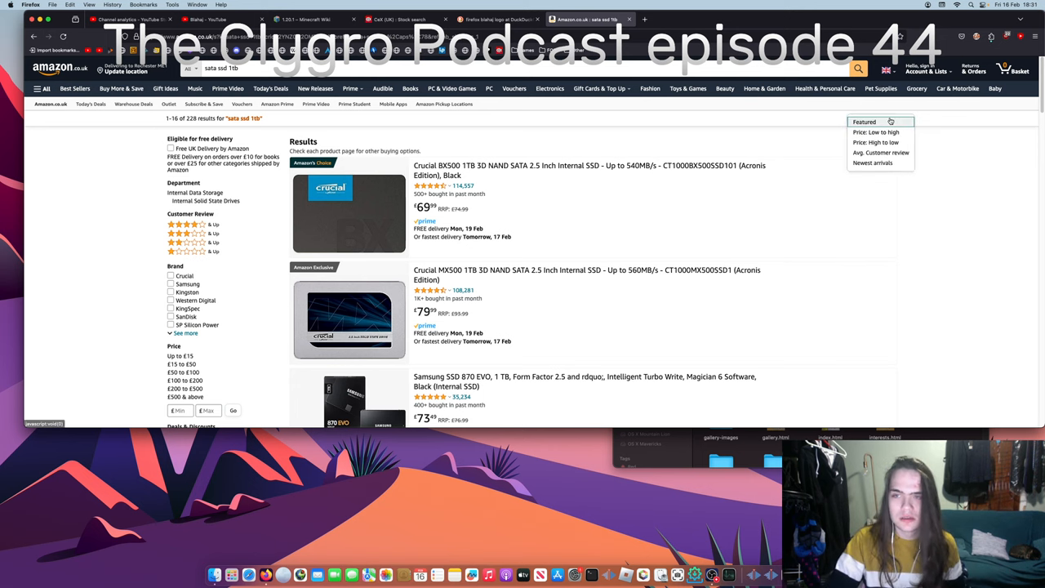
{"action": "left_click", "coordinate": [876, 132]}
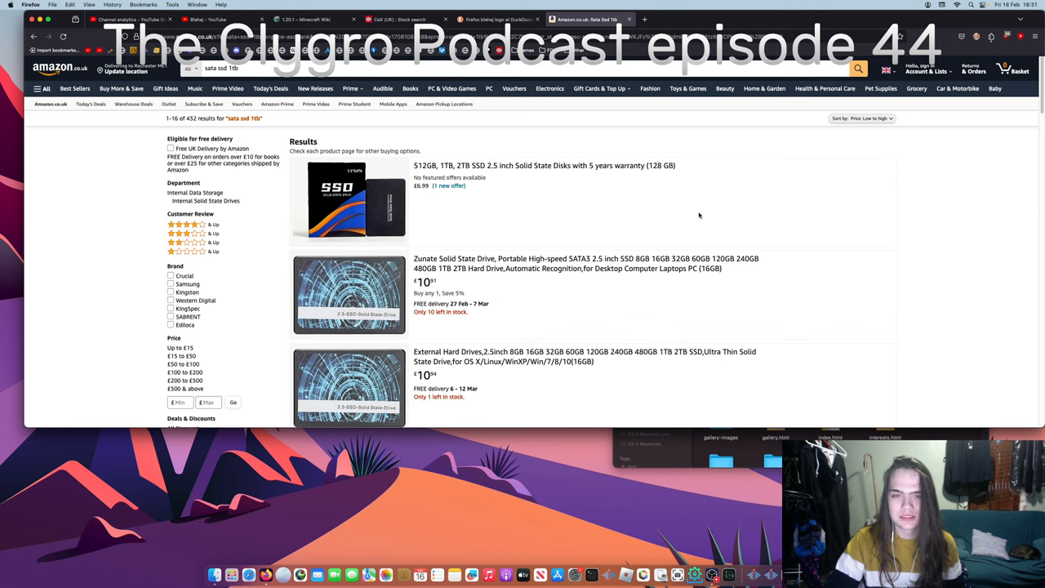
{"action": "scroll", "coordinate": [699, 214], "scroll_direction": "down", "scroll_amount": 1}
{"action": "scroll", "coordinate": [701, 220], "scroll_direction": "down", "scroll_amount": 5}
{"action": "scroll", "coordinate": [706, 216], "scroll_direction": "down", "scroll_amount": 5}
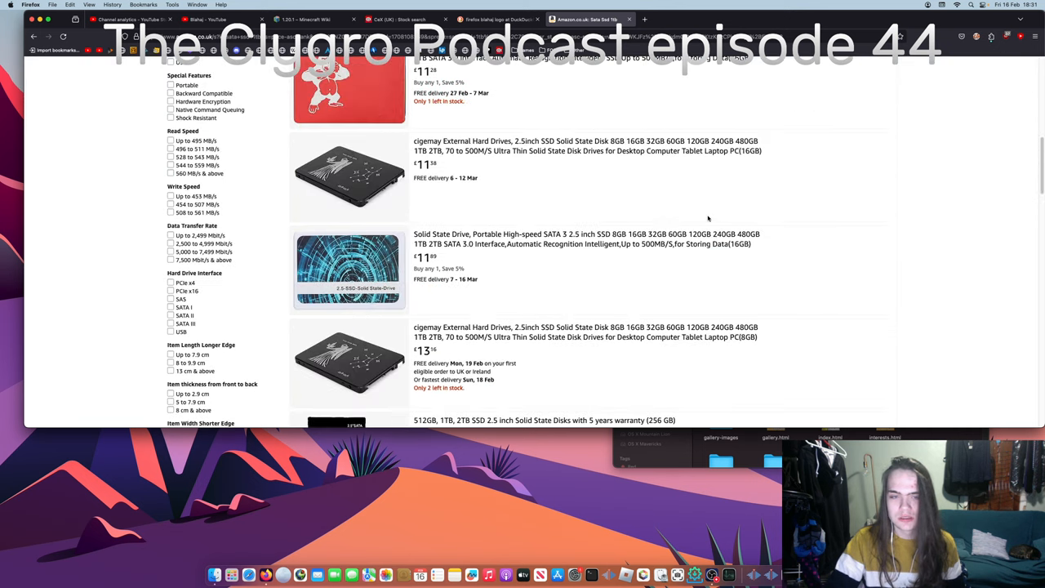
{"action": "scroll", "coordinate": [710, 214], "scroll_direction": "down", "scroll_amount": 3}
{"action": "key", "text": "super+Left"}
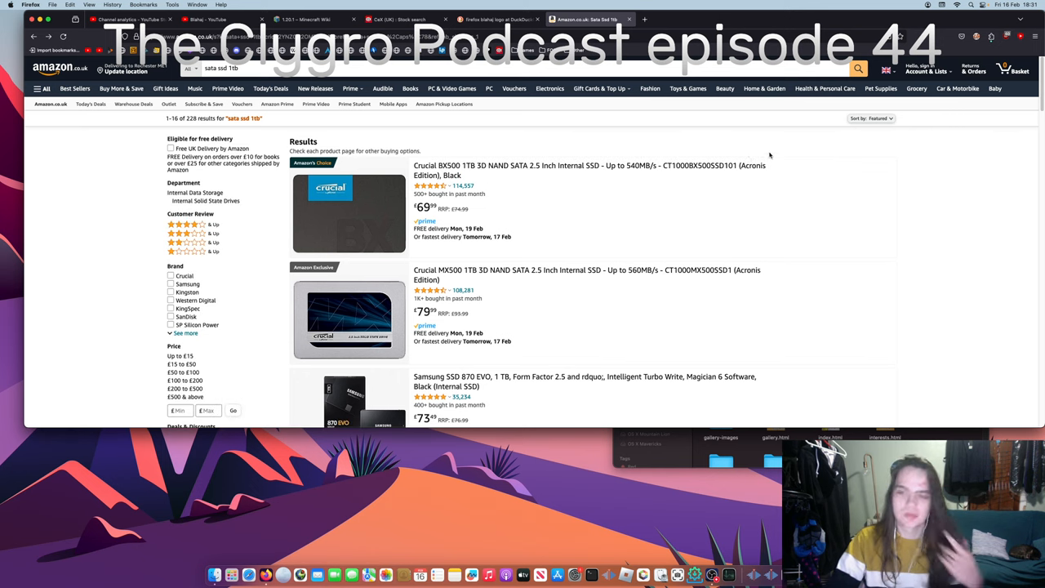
{"action": "scroll", "coordinate": [749, 204], "scroll_direction": "down", "scroll_amount": 1}
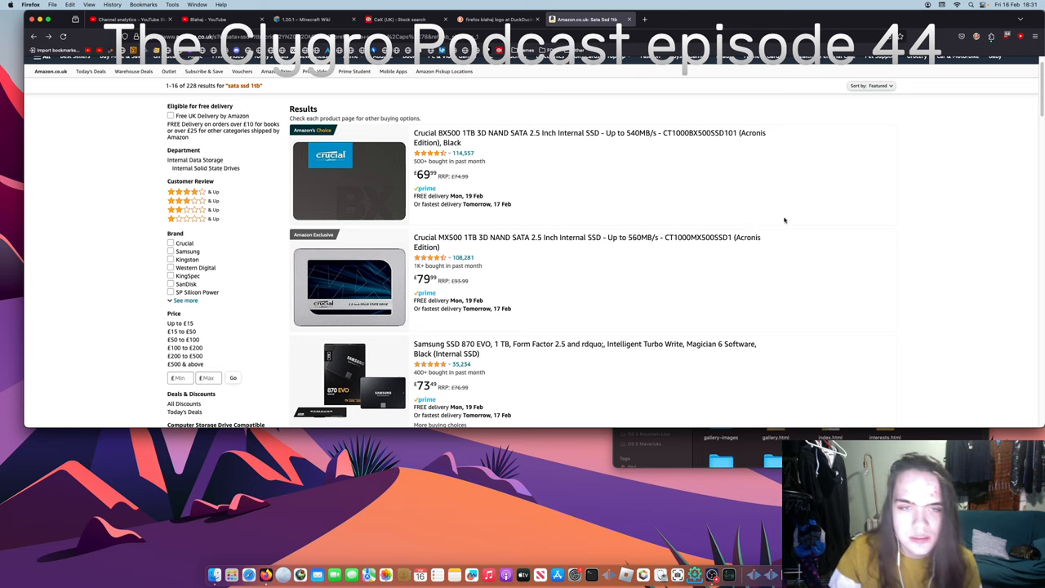
{"action": "scroll", "coordinate": [788, 237], "scroll_direction": "down", "scroll_amount": 5}
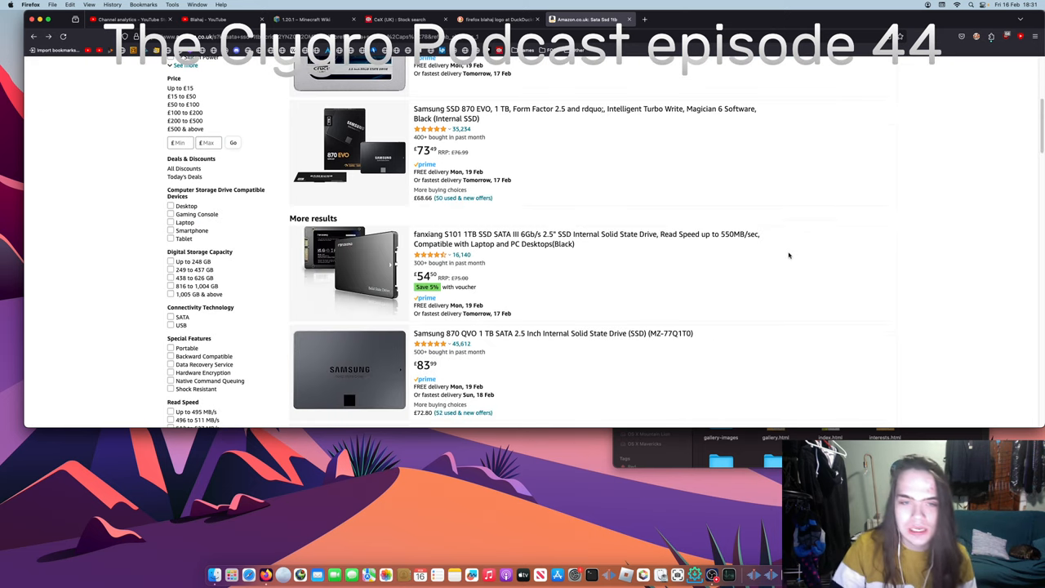
{"action": "scroll", "coordinate": [789, 256], "scroll_direction": "down", "scroll_amount": 4}
{"action": "scroll", "coordinate": [858, 235], "scroll_direction": "down", "scroll_amount": 2}
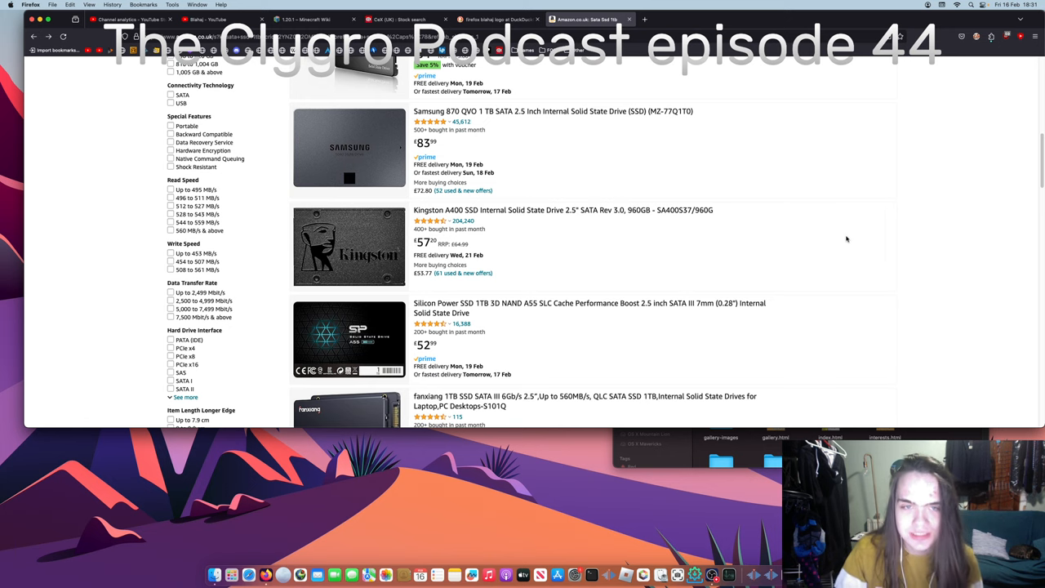
{"action": "scroll", "coordinate": [846, 238], "scroll_direction": "down", "scroll_amount": 3}
{"action": "scroll", "coordinate": [833, 229], "scroll_direction": "down", "scroll_amount": 2}
{"action": "scroll", "coordinate": [828, 219], "scroll_direction": "down", "scroll_amount": 3}
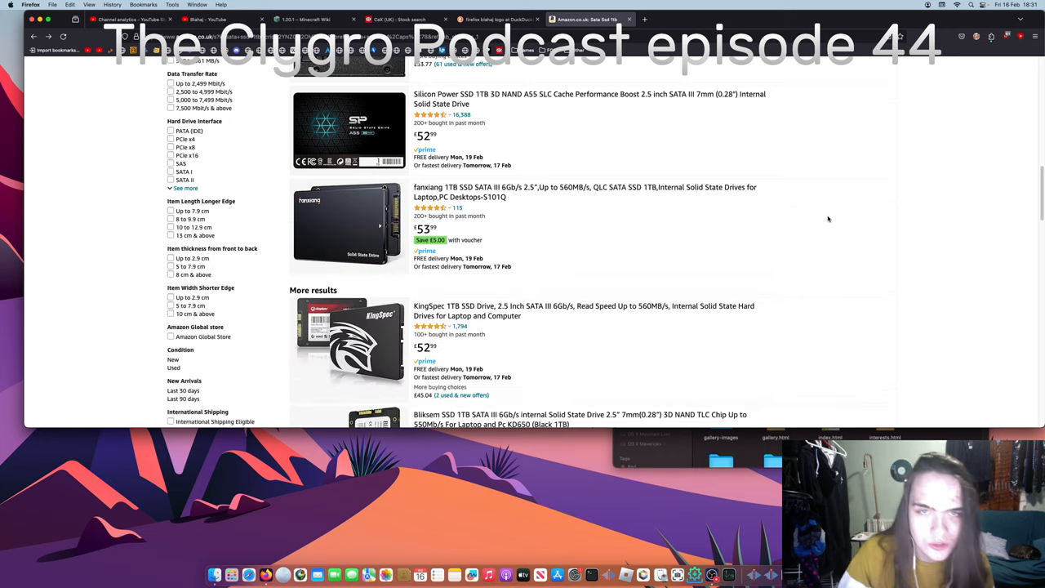
{"action": "scroll", "coordinate": [828, 219], "scroll_direction": "down", "scroll_amount": 2}
{"action": "scroll", "coordinate": [830, 235], "scroll_direction": "down", "scroll_amount": 4}
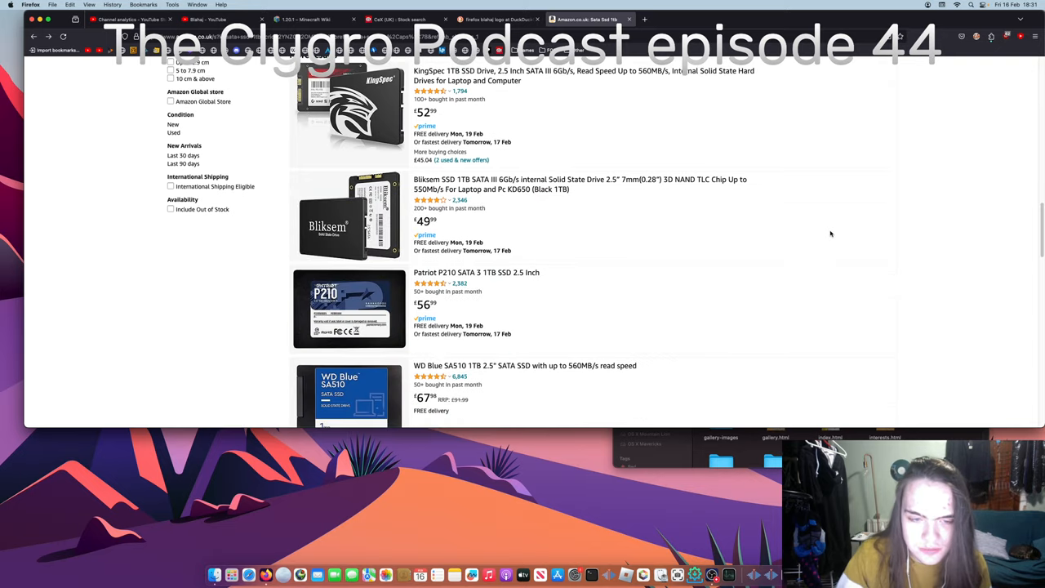
{"action": "scroll", "coordinate": [830, 234], "scroll_direction": "down", "scroll_amount": 4}
{"action": "scroll", "coordinate": [818, 242], "scroll_direction": "down", "scroll_amount": 1}
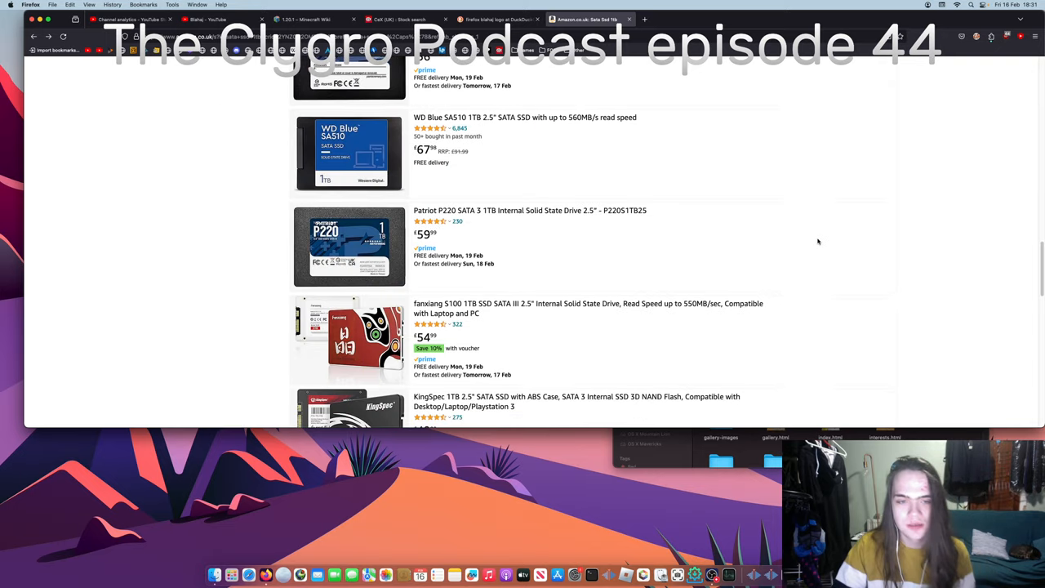
{"action": "scroll", "coordinate": [818, 242], "scroll_direction": "down", "scroll_amount": 2}
{"action": "scroll", "coordinate": [830, 246], "scroll_direction": "down", "scroll_amount": 2}
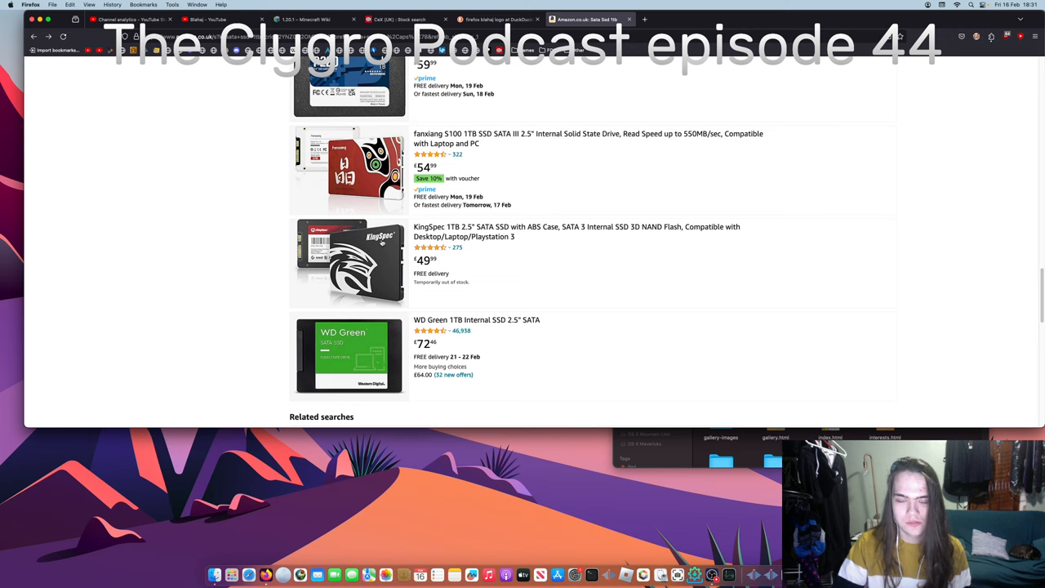
{"action": "scroll", "coordinate": [377, 261], "scroll_direction": "down", "scroll_amount": 2}
{"action": "scroll", "coordinate": [392, 273], "scroll_direction": "down", "scroll_amount": 2}
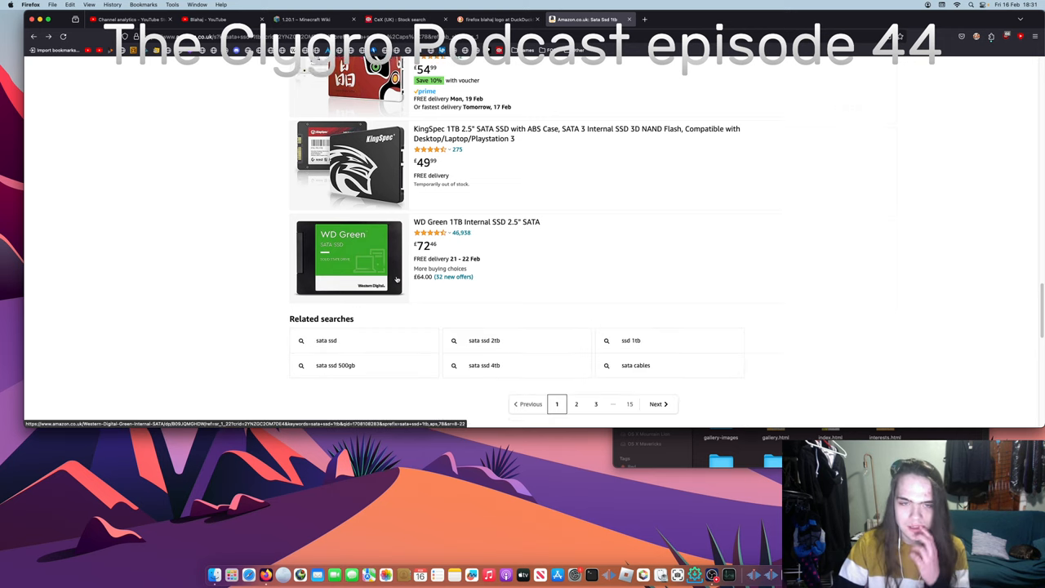
{"action": "scroll", "coordinate": [398, 279], "scroll_direction": "down", "scroll_amount": 2}
Page through the sata ssd 1tb results from page 2 to page 3 and then page 4.
{"action": "left_click", "coordinate": [657, 298]}
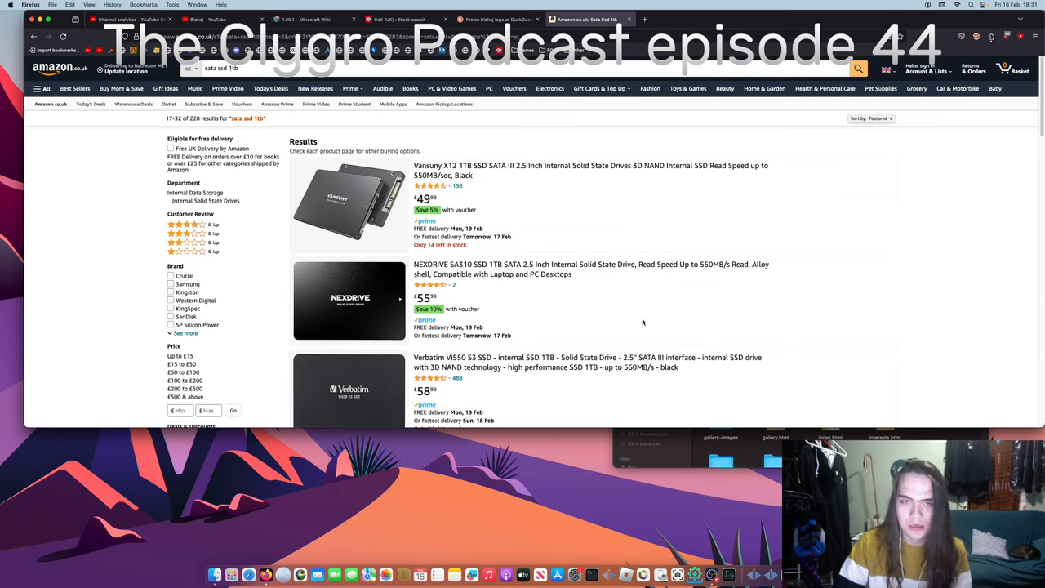
{"action": "scroll", "coordinate": [642, 323], "scroll_direction": "down", "scroll_amount": 3}
{"action": "scroll", "coordinate": [628, 319], "scroll_direction": "down", "scroll_amount": 3}
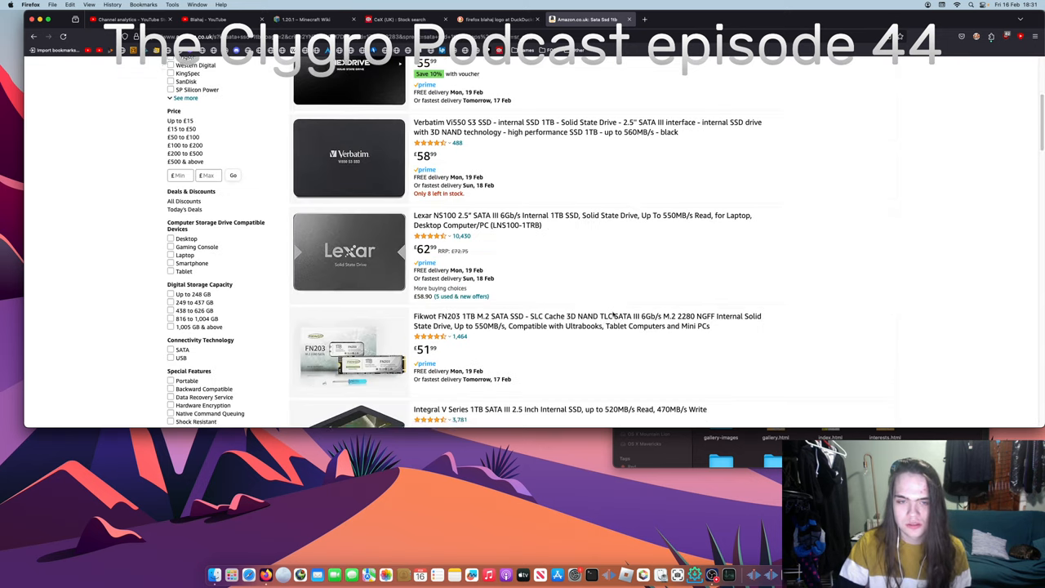
{"action": "scroll", "coordinate": [612, 315], "scroll_direction": "down", "scroll_amount": 2}
{"action": "scroll", "coordinate": [612, 315], "scroll_direction": "down", "scroll_amount": 2}
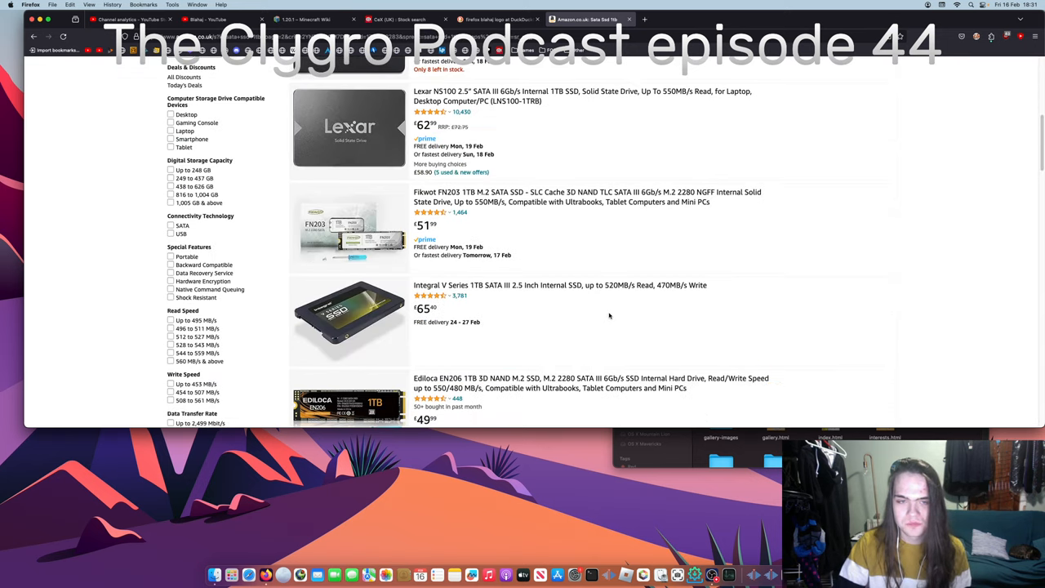
{"action": "scroll", "coordinate": [609, 315], "scroll_direction": "down", "scroll_amount": 2}
{"action": "scroll", "coordinate": [609, 315], "scroll_direction": "down", "scroll_amount": 3}
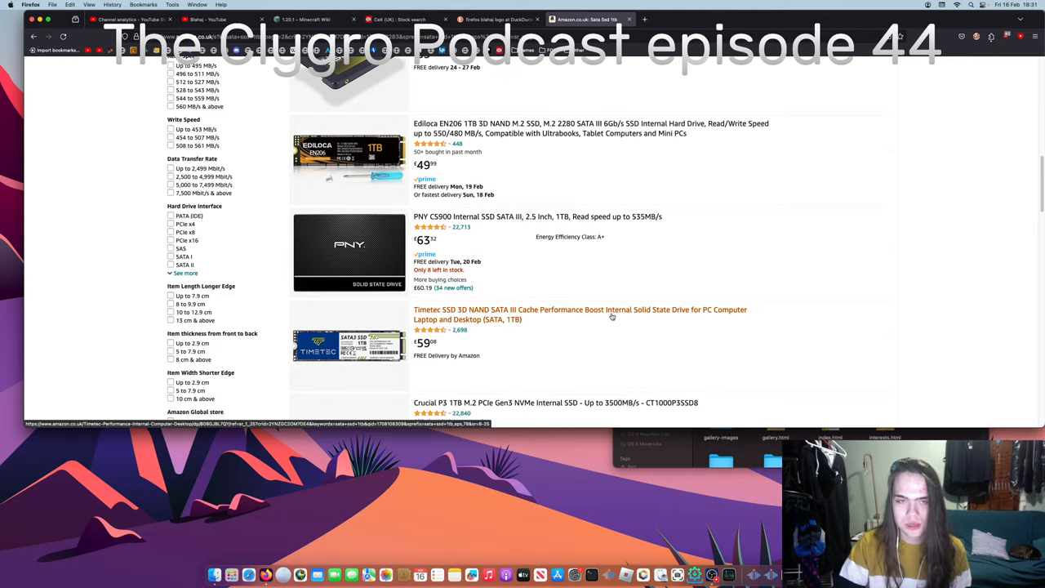
{"action": "scroll", "coordinate": [611, 317], "scroll_direction": "down", "scroll_amount": 2}
{"action": "scroll", "coordinate": [610, 319], "scroll_direction": "down", "scroll_amount": 3}
{"action": "scroll", "coordinate": [609, 319], "scroll_direction": "down", "scroll_amount": 2}
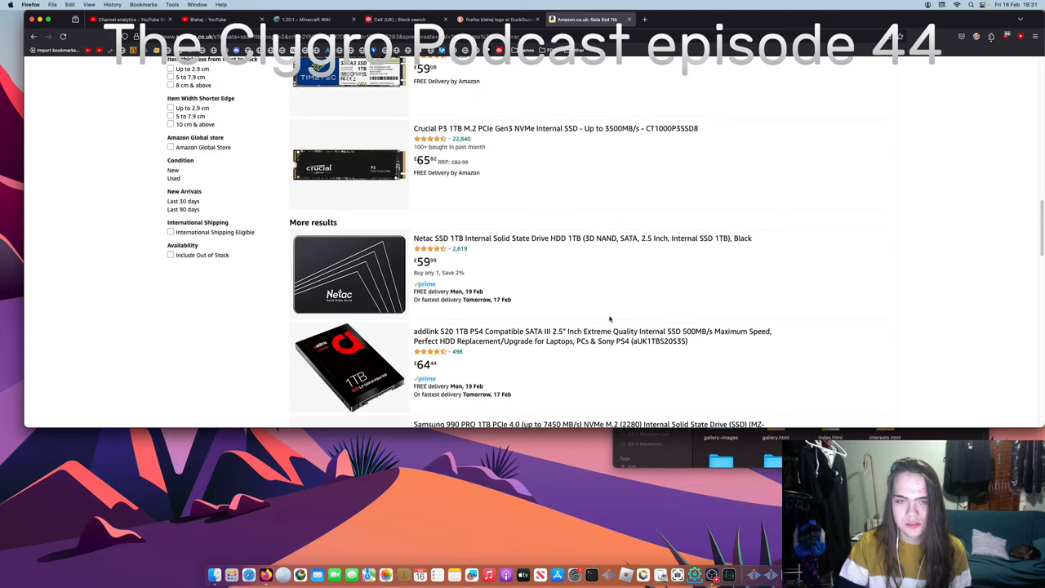
{"action": "scroll", "coordinate": [609, 319], "scroll_direction": "down", "scroll_amount": 2}
{"action": "scroll", "coordinate": [610, 318], "scroll_direction": "down", "scroll_amount": 2}
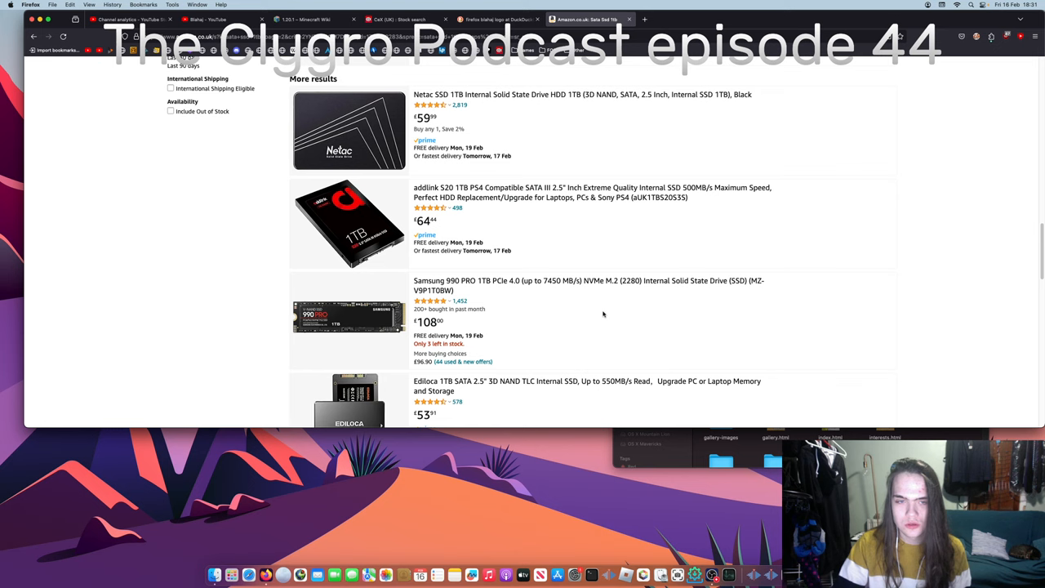
{"action": "scroll", "coordinate": [602, 315], "scroll_direction": "down", "scroll_amount": 3}
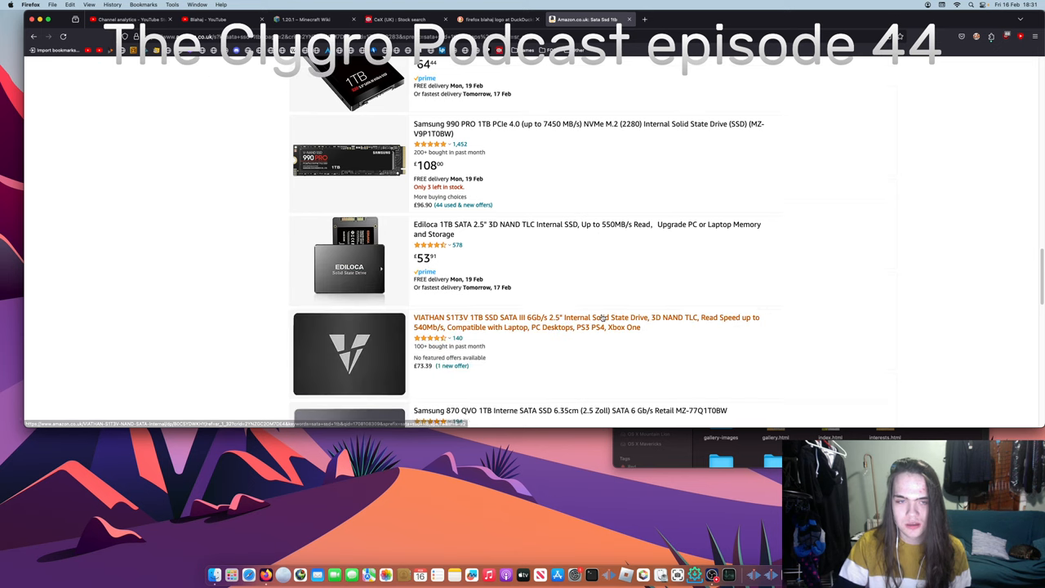
{"action": "scroll", "coordinate": [603, 315], "scroll_direction": "down", "scroll_amount": 3}
{"action": "scroll", "coordinate": [599, 319], "scroll_direction": "up", "scroll_amount": 1}
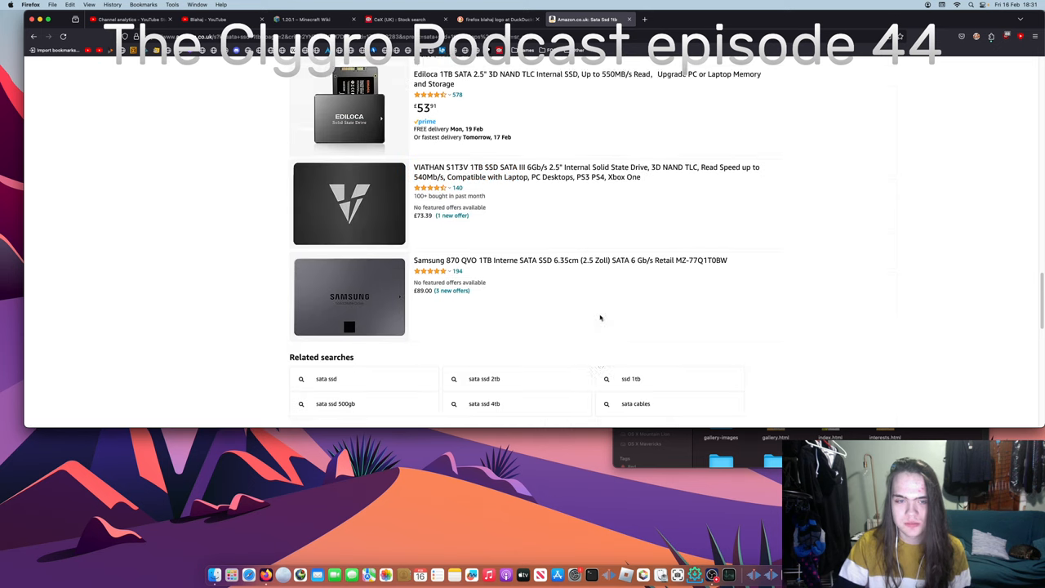
{"action": "scroll", "coordinate": [598, 318], "scroll_direction": "down", "scroll_amount": 3}
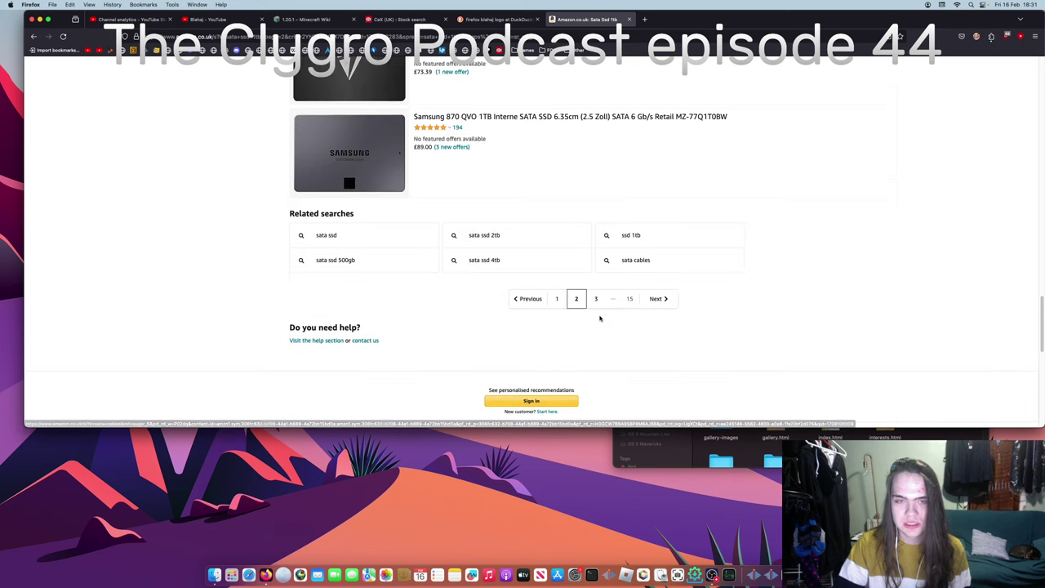
{"action": "left_click", "coordinate": [655, 299]}
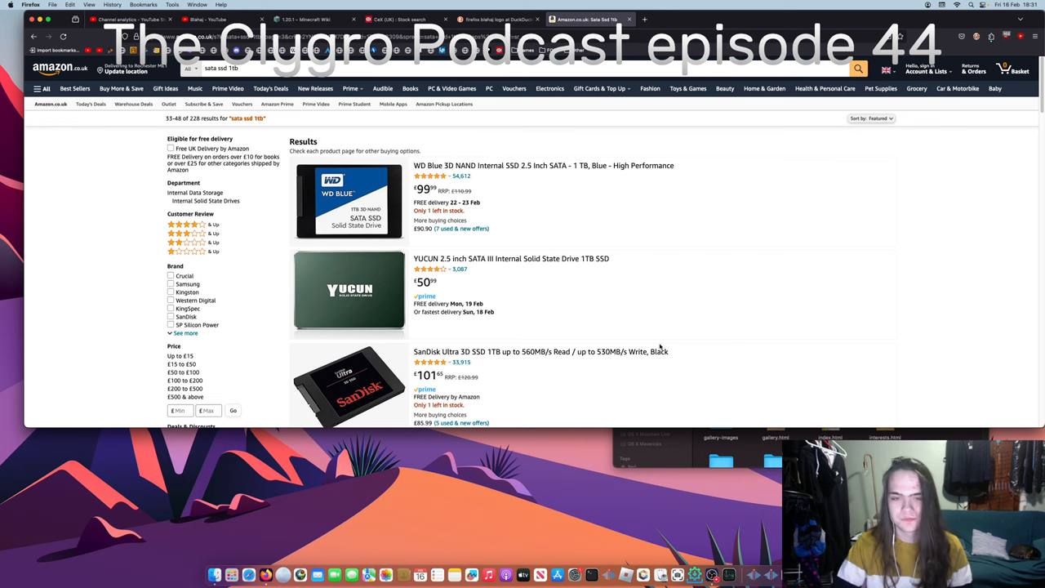
{"action": "scroll", "coordinate": [660, 346], "scroll_direction": "down", "scroll_amount": 4}
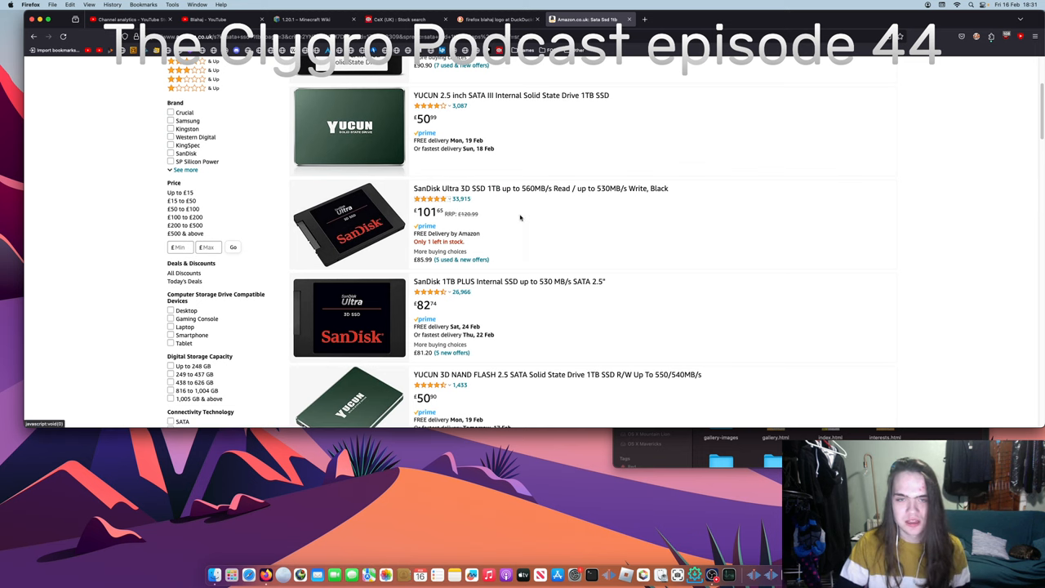
{"action": "scroll", "coordinate": [558, 241], "scroll_direction": "down", "scroll_amount": 1}
{"action": "scroll", "coordinate": [558, 241], "scroll_direction": "down", "scroll_amount": 2}
{"action": "scroll", "coordinate": [558, 241], "scroll_direction": "down", "scroll_amount": 1}
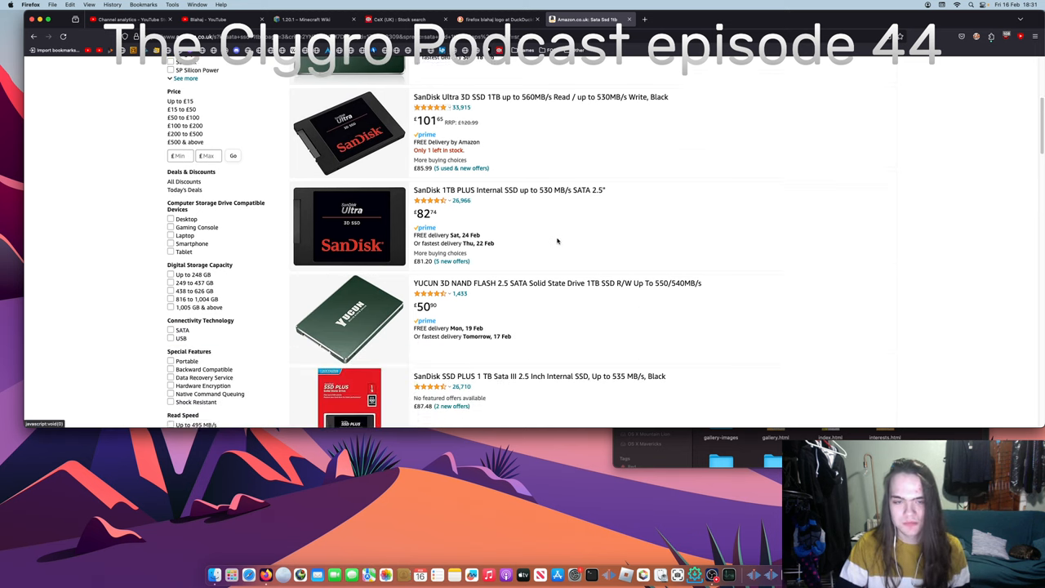
{"action": "scroll", "coordinate": [558, 240], "scroll_direction": "down", "scroll_amount": 2}
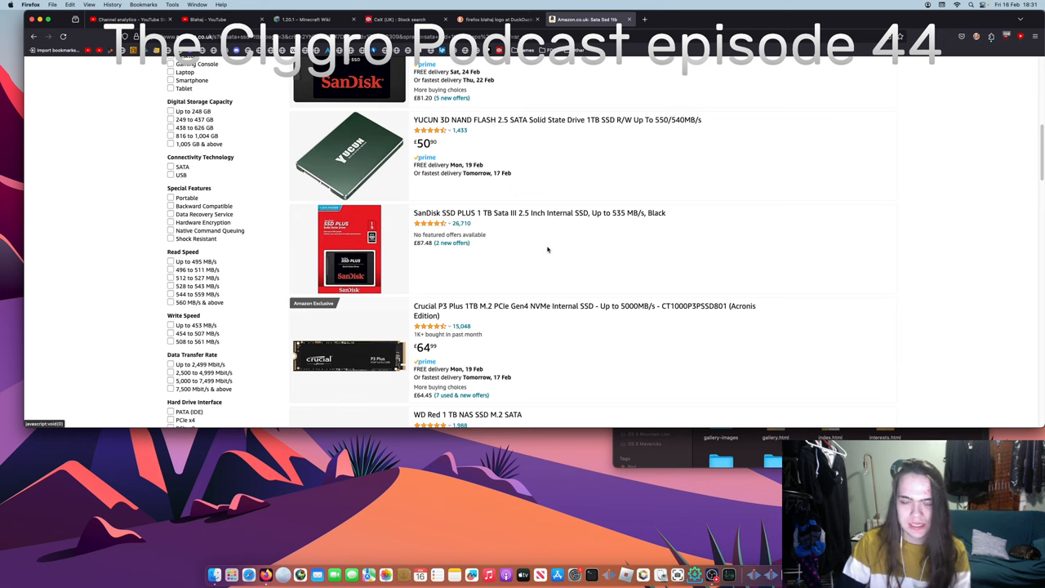
{"action": "scroll", "coordinate": [547, 249], "scroll_direction": "down", "scroll_amount": 2}
{"action": "scroll", "coordinate": [555, 257], "scroll_direction": "down", "scroll_amount": 3}
{"action": "scroll", "coordinate": [563, 265], "scroll_direction": "down", "scroll_amount": 4}
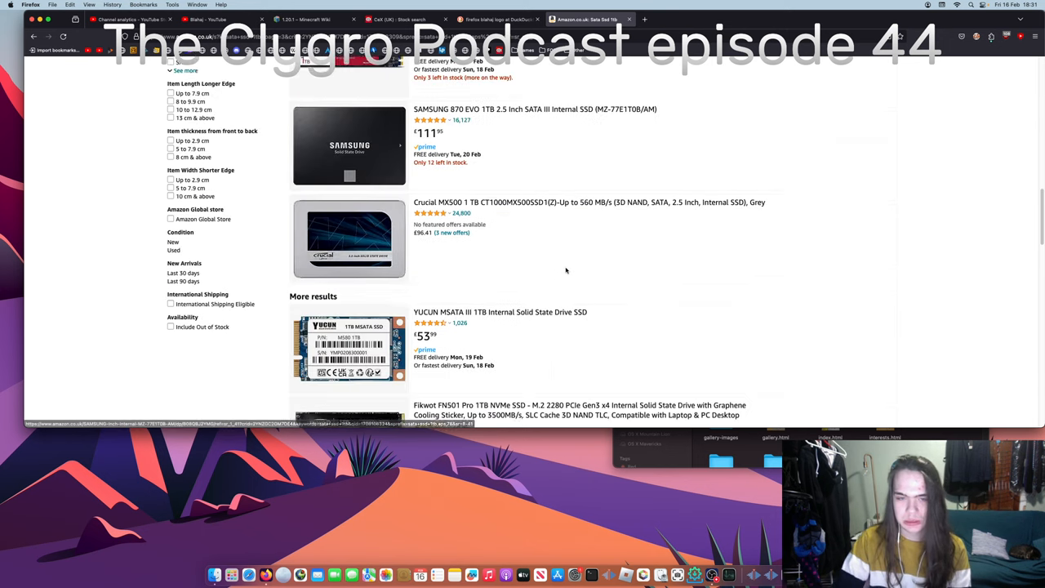
{"action": "scroll", "coordinate": [566, 270], "scroll_direction": "down", "scroll_amount": 3}
{"action": "scroll", "coordinate": [555, 261], "scroll_direction": "down", "scroll_amount": 3}
{"action": "scroll", "coordinate": [539, 253], "scroll_direction": "down", "scroll_amount": 3}
{"action": "scroll", "coordinate": [522, 245], "scroll_direction": "down", "scroll_amount": 2}
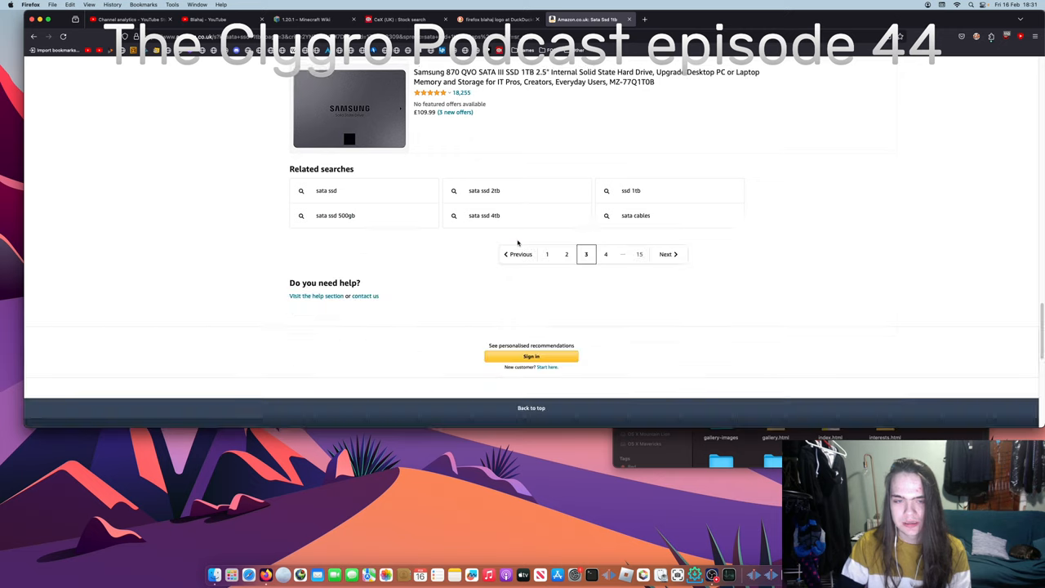
{"action": "left_click", "coordinate": [606, 254]}
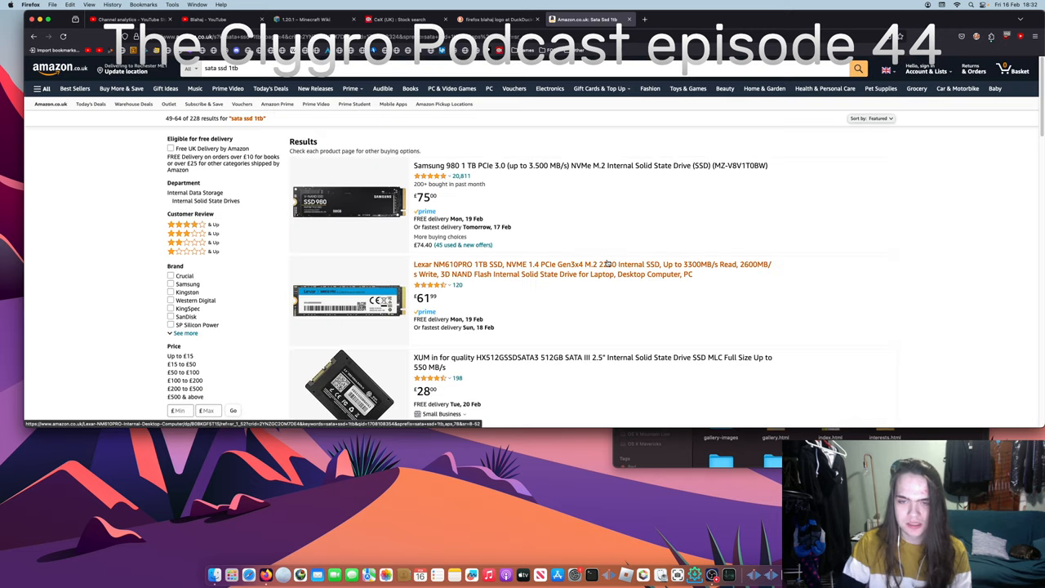
{"action": "scroll", "coordinate": [622, 274], "scroll_direction": "down", "scroll_amount": 4}
{"action": "scroll", "coordinate": [628, 277], "scroll_direction": "up", "scroll_amount": 2}
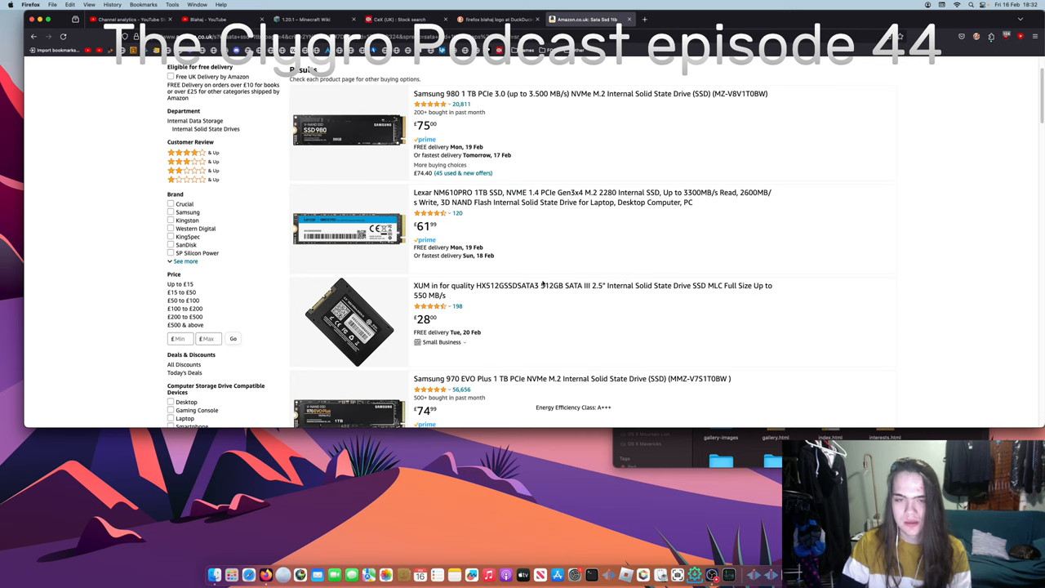
{"action": "scroll", "coordinate": [541, 284], "scroll_direction": "down", "scroll_amount": 3}
{"action": "scroll", "coordinate": [547, 284], "scroll_direction": "down", "scroll_amount": 2}
{"action": "scroll", "coordinate": [550, 277], "scroll_direction": "down", "scroll_amount": 3}
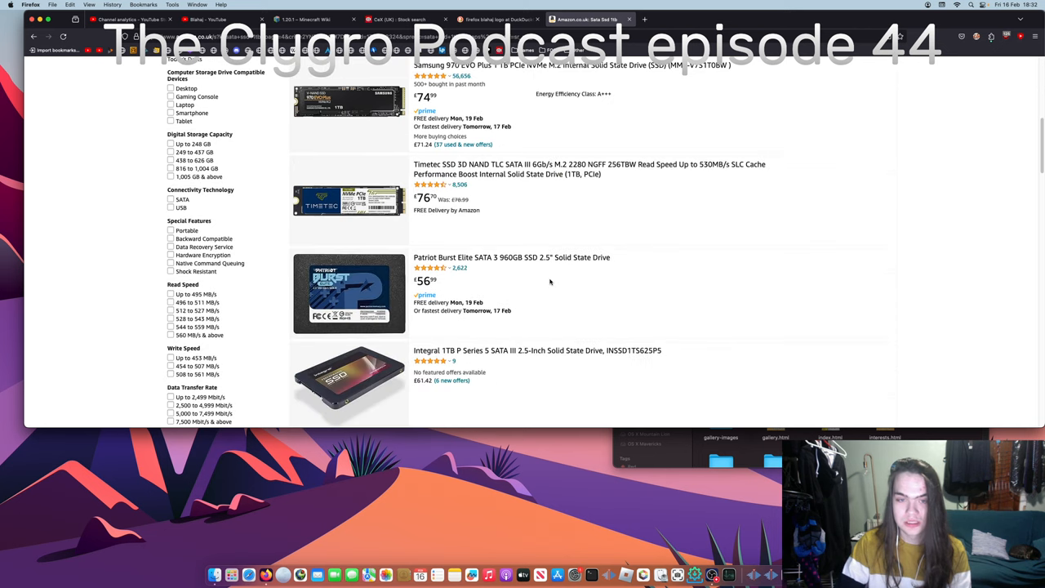
{"action": "scroll", "coordinate": [547, 277], "scroll_direction": "down", "scroll_amount": 2}
{"action": "scroll", "coordinate": [543, 278], "scroll_direction": "down", "scroll_amount": 3}
{"action": "scroll", "coordinate": [539, 276], "scroll_direction": "down", "scroll_amount": 3}
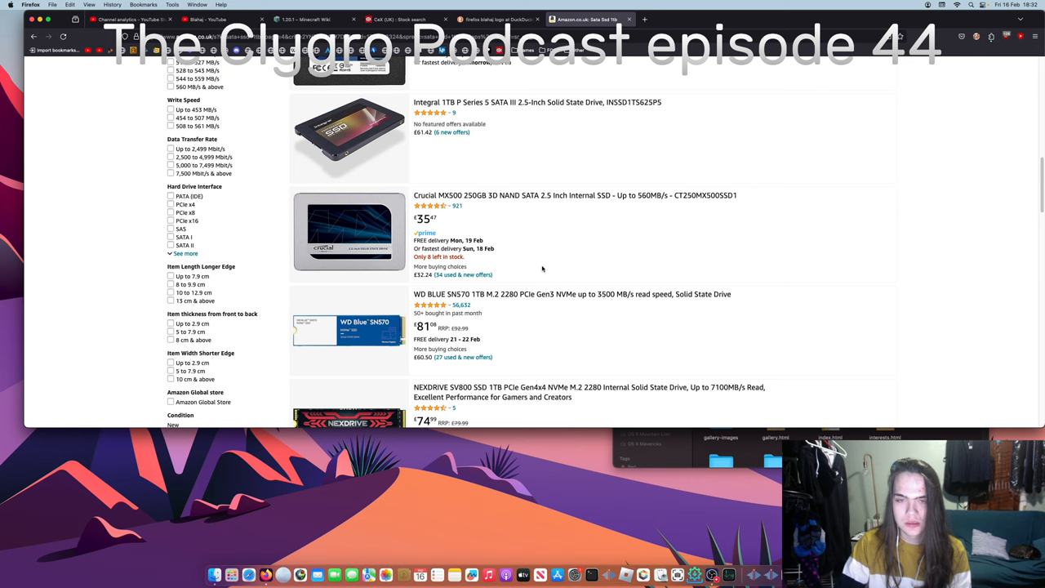
View the Crucial MX500 250GB SATA SSD product page, priced £35.47.
{"action": "left_click", "coordinate": [490, 195]}
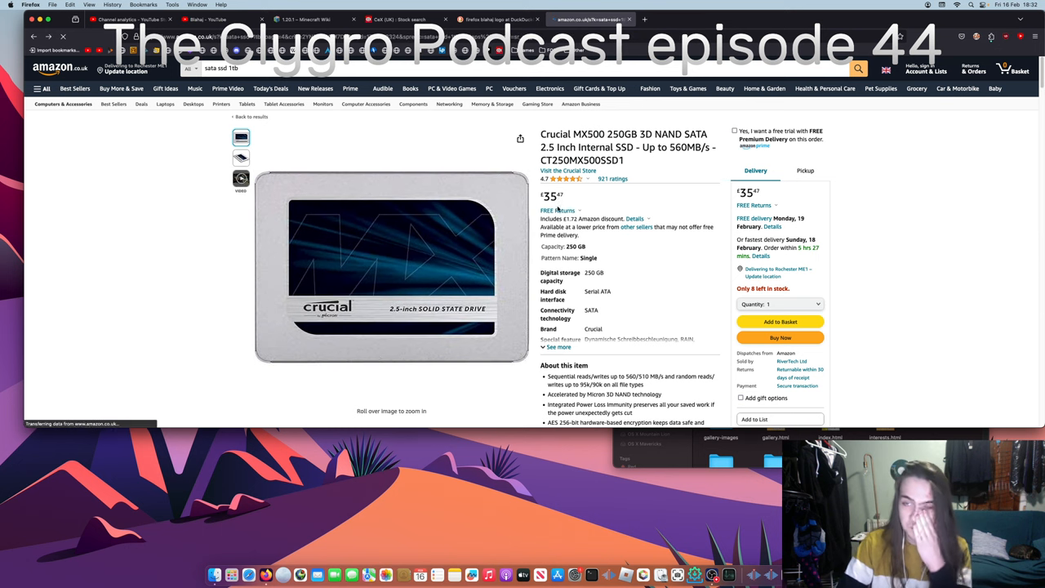
Go back to the 'sata ssd 1tb' search results from the product page.
{"action": "key", "text": "super+Left"}
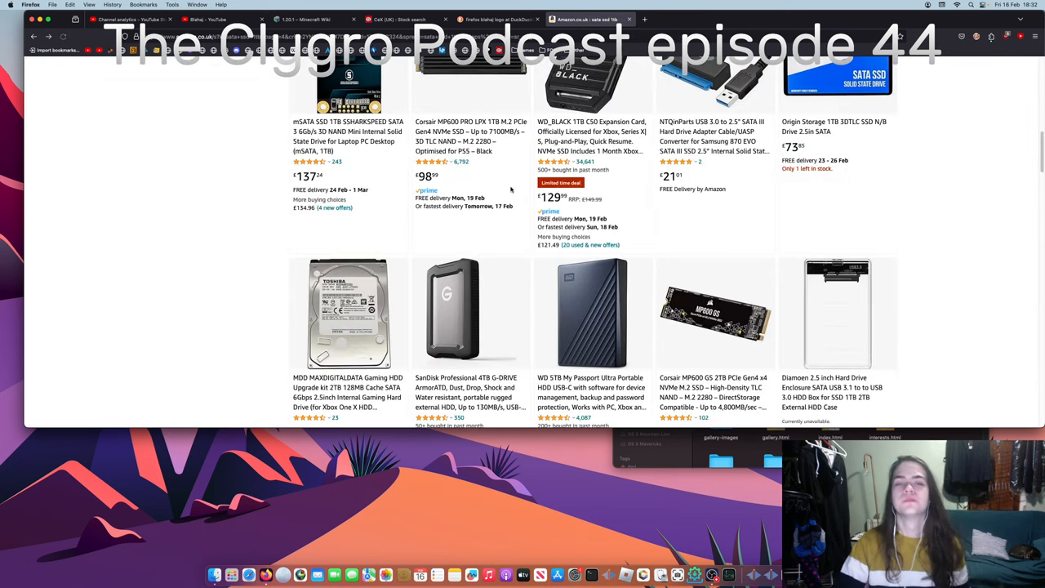
{"action": "scroll", "coordinate": [525, 199], "scroll_direction": "down", "scroll_amount": 2}
{"action": "scroll", "coordinate": [525, 200], "scroll_direction": "down", "scroll_amount": 2}
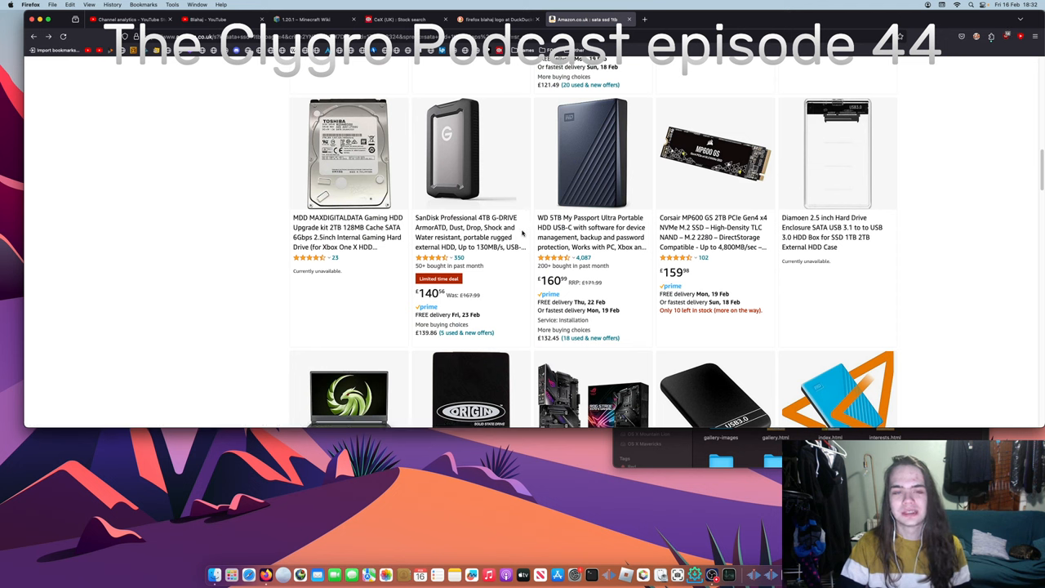
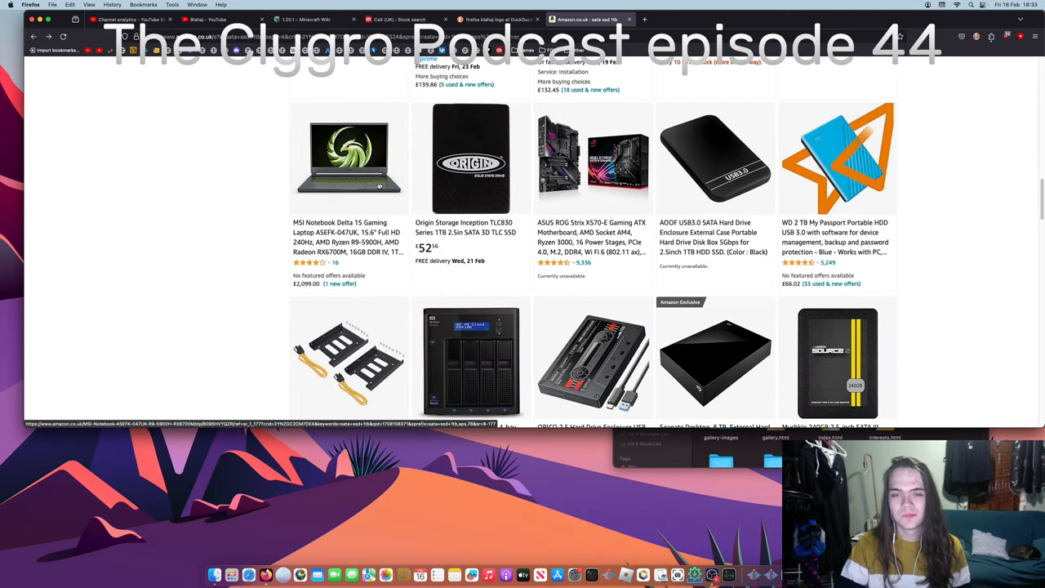
{"action": "scroll", "coordinate": [379, 185], "scroll_direction": "down", "scroll_amount": 3}
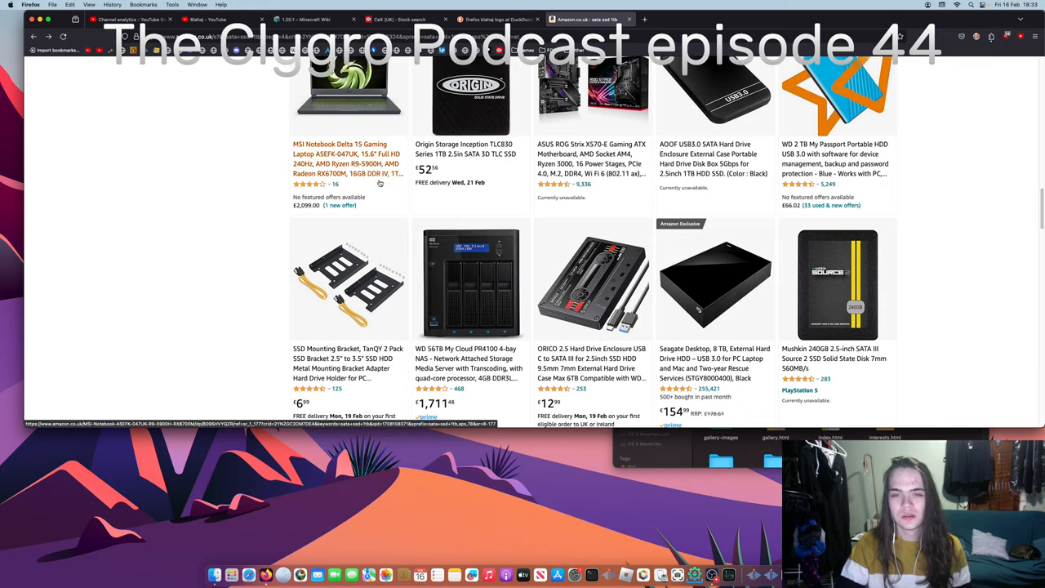
{"action": "scroll", "coordinate": [379, 185], "scroll_direction": "down", "scroll_amount": 5}
{"action": "scroll", "coordinate": [379, 181], "scroll_direction": "down", "scroll_amount": 3}
{"action": "scroll", "coordinate": [378, 182], "scroll_direction": "down", "scroll_amount": 3}
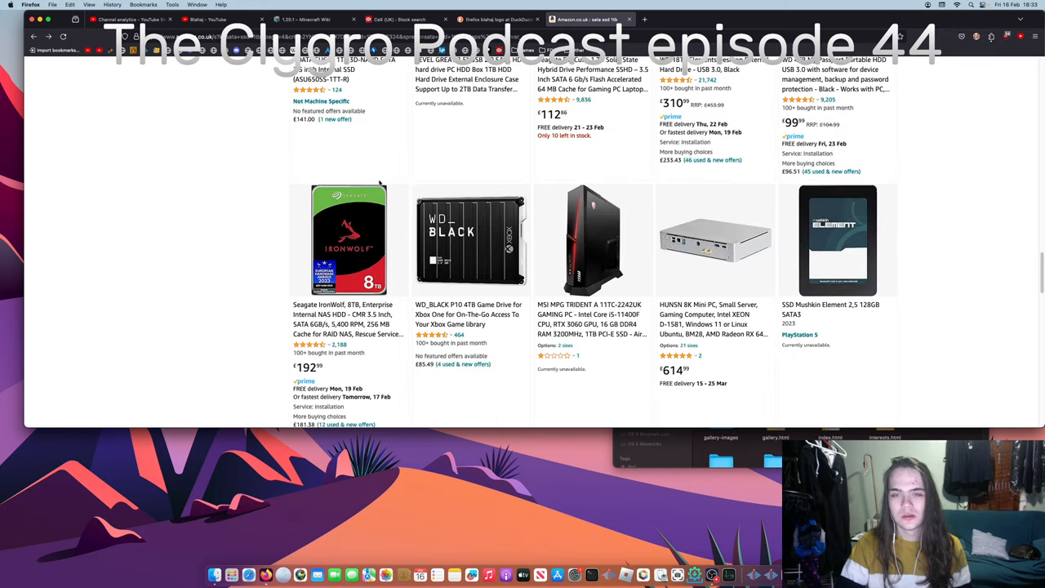
{"action": "scroll", "coordinate": [379, 182], "scroll_direction": "down", "scroll_amount": 3}
{"action": "scroll", "coordinate": [379, 182], "scroll_direction": "down", "scroll_amount": 4}
{"action": "scroll", "coordinate": [379, 182], "scroll_direction": "down", "scroll_amount": 3}
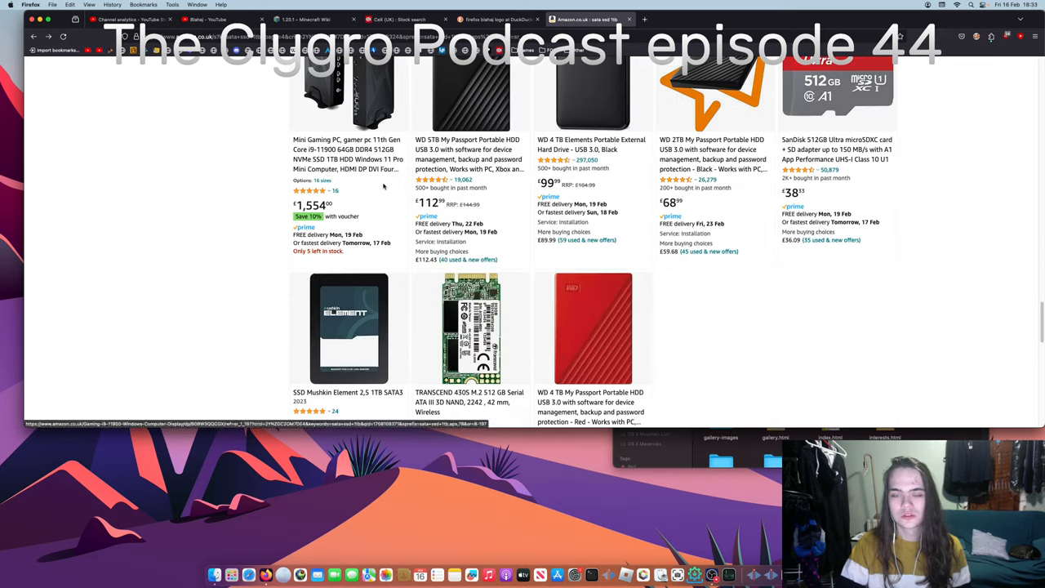
{"action": "scroll", "coordinate": [379, 181], "scroll_direction": "down", "scroll_amount": 2}
{"action": "scroll", "coordinate": [384, 186], "scroll_direction": "down", "scroll_amount": 4}
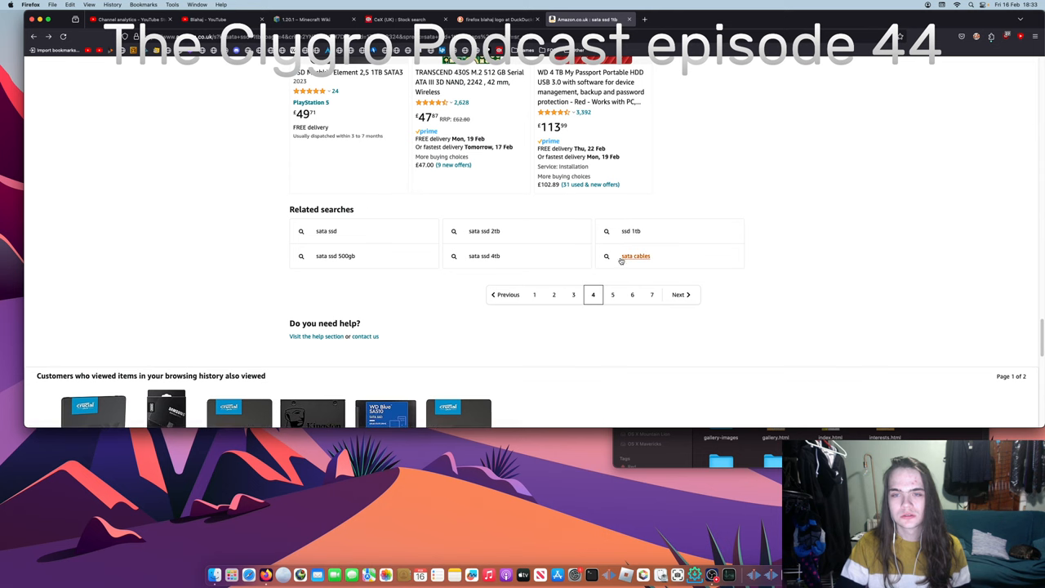
Advance the 'sata ssd 1tb' search to page 5, showing results 65–80 of 228.
{"action": "left_click", "coordinate": [684, 295]}
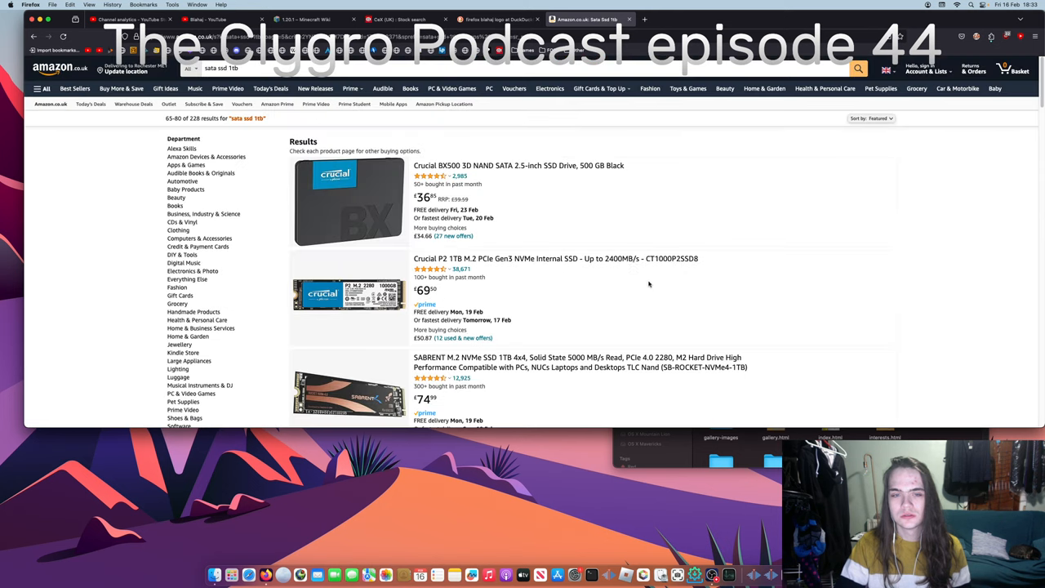
{"action": "scroll", "coordinate": [684, 298], "scroll_direction": "down", "scroll_amount": 2}
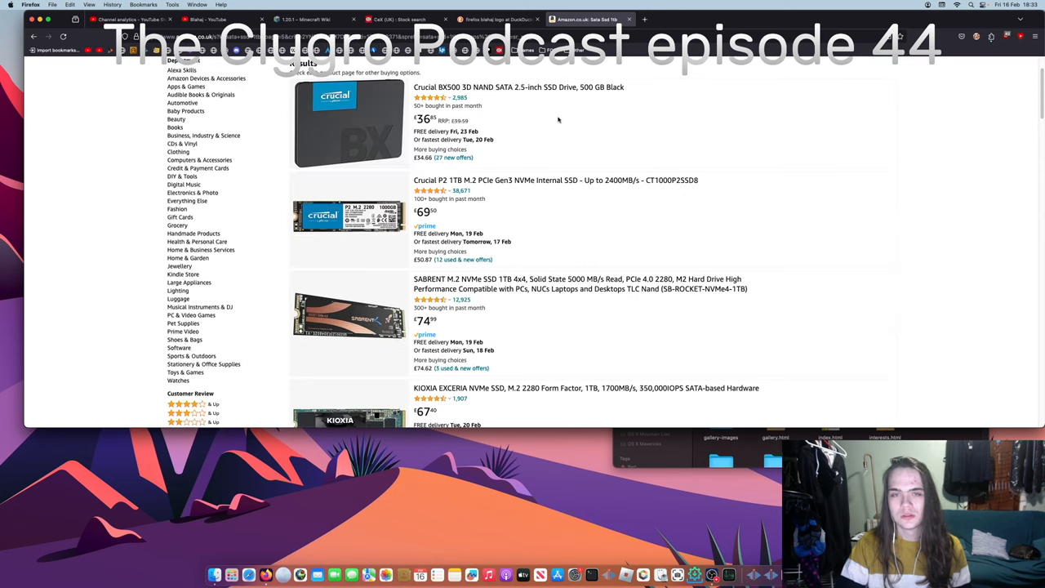
View the Crucial BX500 3D NAND SATA 2.5-inch 500 GB SSD product page.
{"action": "left_click", "coordinate": [583, 89]}
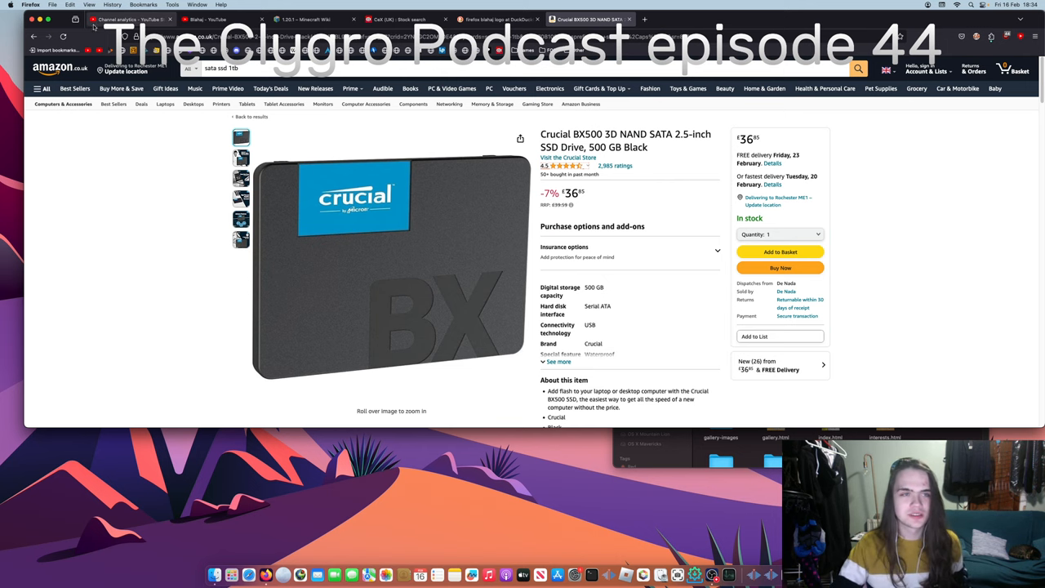
Show the channel's uploaded videos list in YouTube Studio's Content section.
{"action": "left_click", "coordinate": [122, 18]}
{"action": "left_click", "coordinate": [64, 197]}
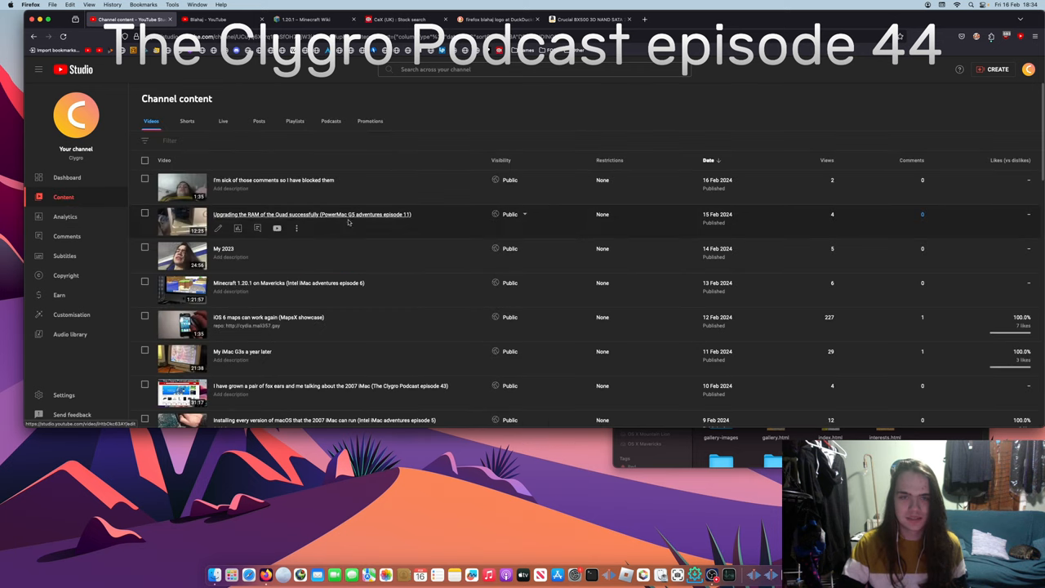
{"action": "scroll", "coordinate": [318, 297], "scroll_direction": "down", "scroll_amount": 1}
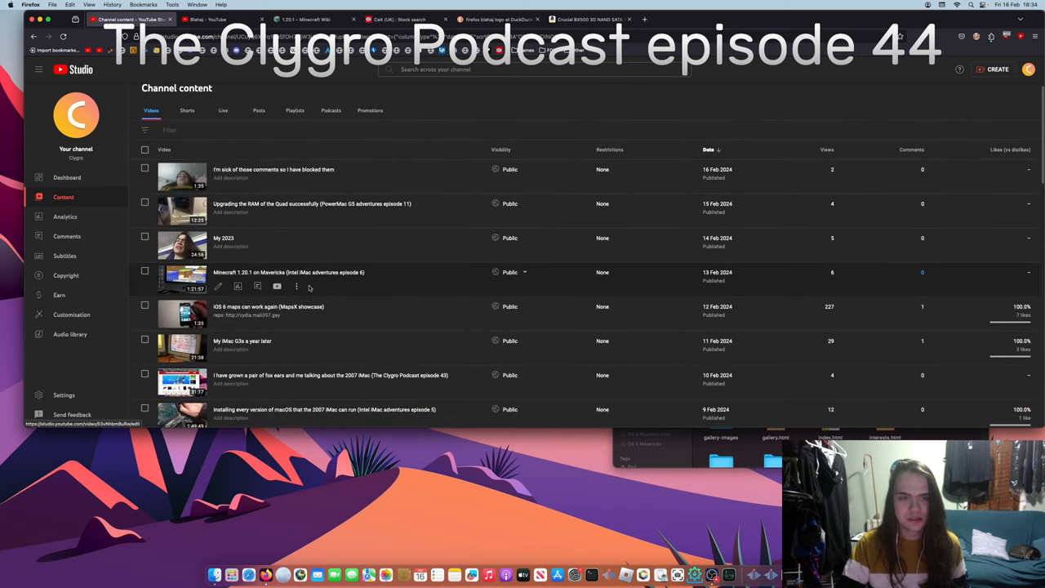
{"action": "mouse_move", "coordinate": [351, 278]}
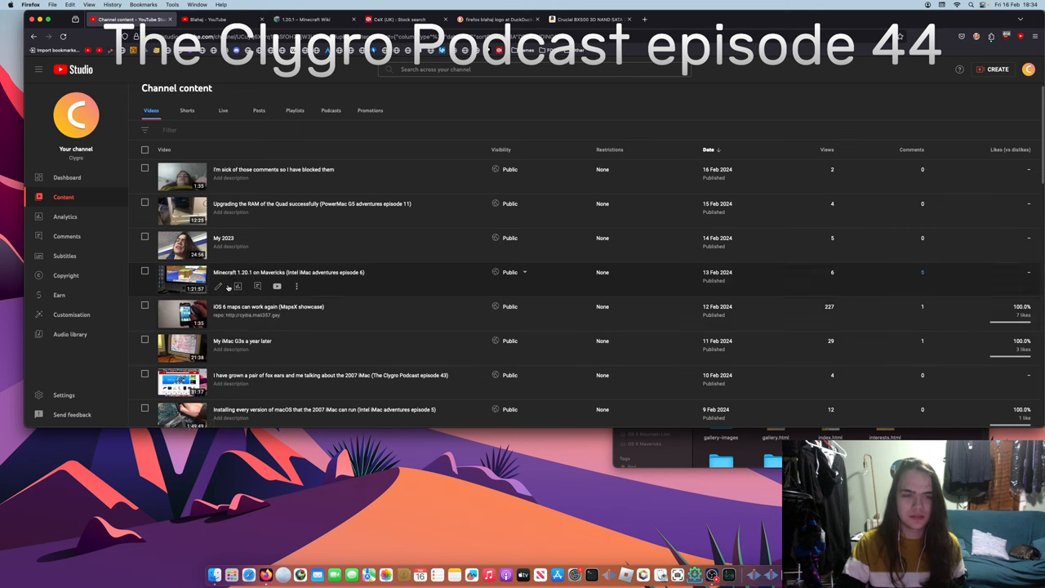
{"action": "scroll", "coordinate": [241, 311], "scroll_direction": "down", "scroll_amount": 2}
{"action": "scroll", "coordinate": [245, 326], "scroll_direction": "down", "scroll_amount": 2}
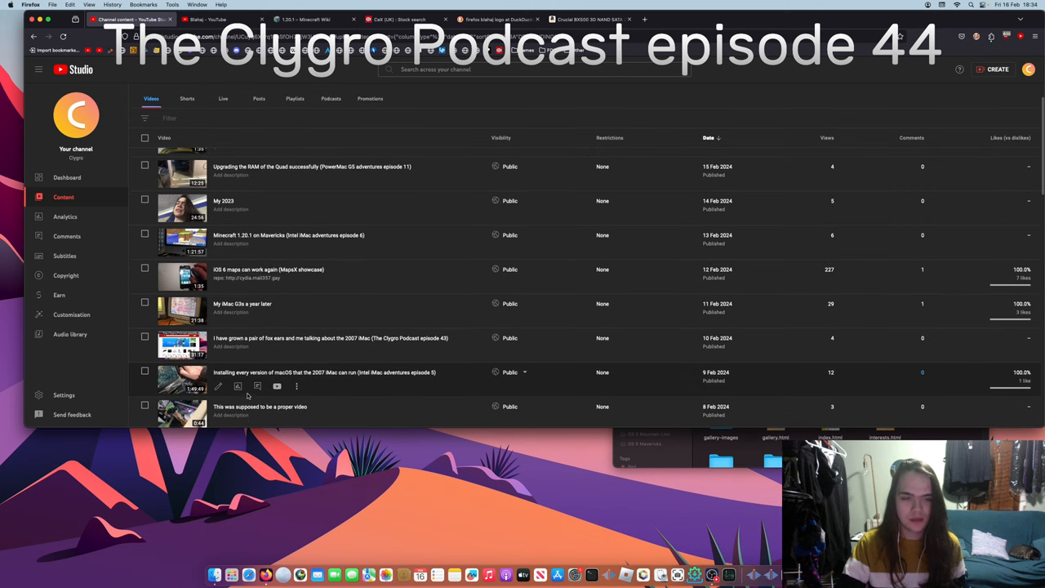
{"action": "scroll", "coordinate": [249, 392], "scroll_direction": "down", "scroll_amount": 1}
{"action": "scroll", "coordinate": [250, 384], "scroll_direction": "down", "scroll_amount": 1}
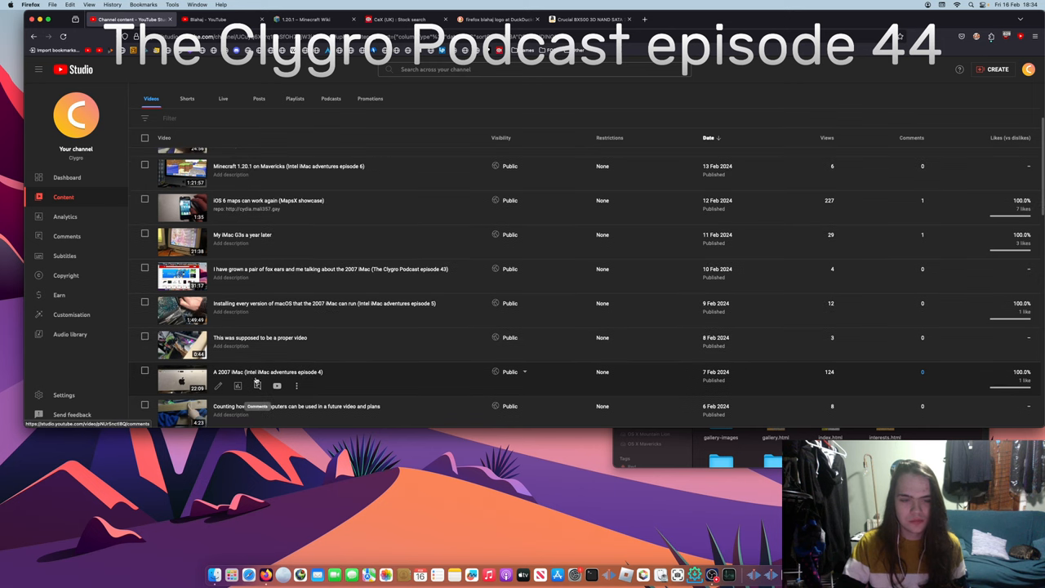
{"action": "scroll", "coordinate": [237, 380], "scroll_direction": "down", "scroll_amount": 2}
{"action": "scroll", "coordinate": [273, 335], "scroll_direction": "down", "scroll_amount": 3}
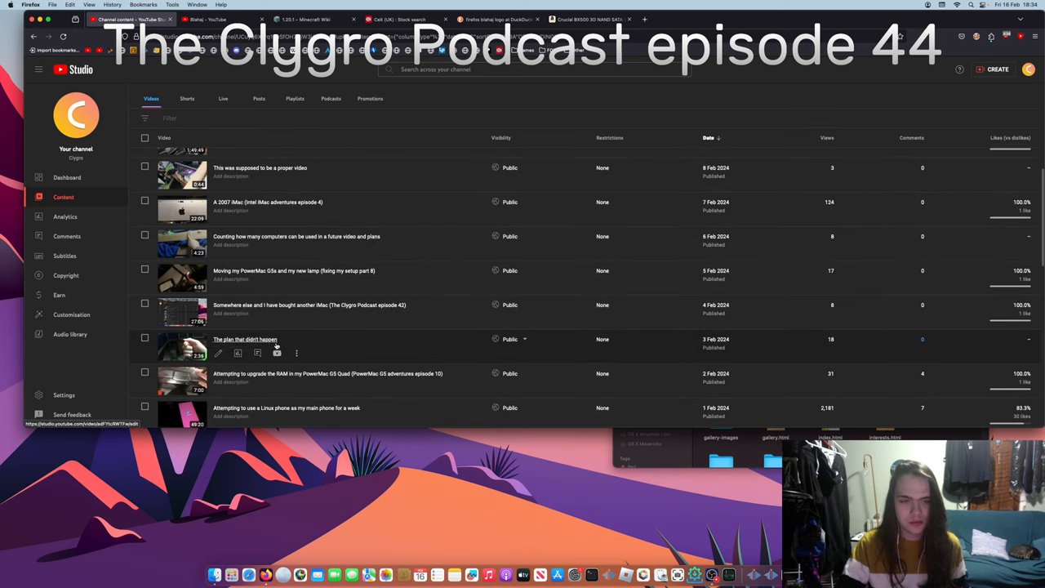
{"action": "scroll", "coordinate": [276, 344], "scroll_direction": "down", "scroll_amount": 2}
{"action": "scroll", "coordinate": [277, 342], "scroll_direction": "down", "scroll_amount": 3}
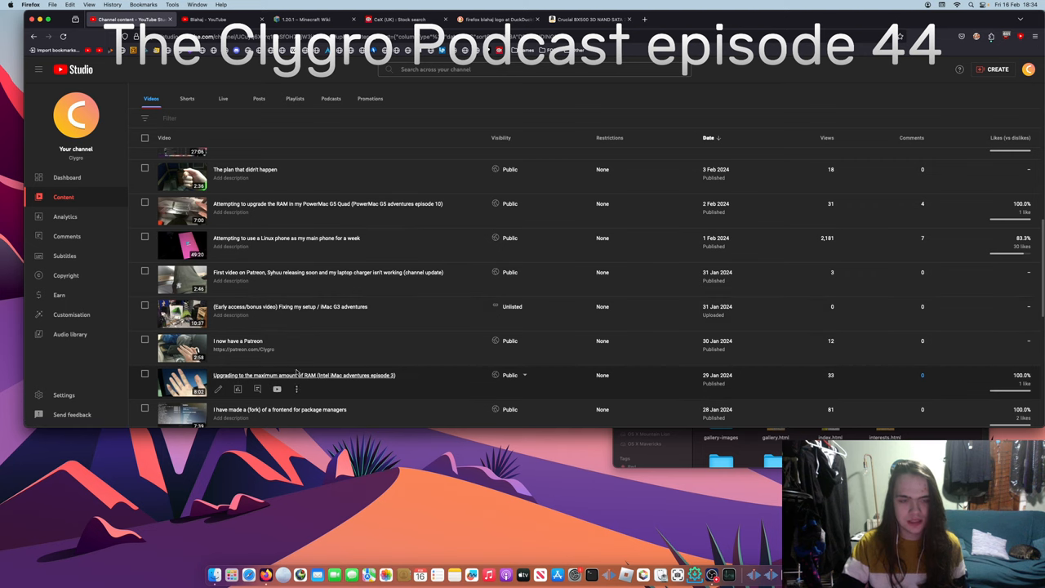
{"action": "scroll", "coordinate": [302, 357], "scroll_direction": "down", "scroll_amount": 1}
{"action": "scroll", "coordinate": [302, 357], "scroll_direction": "down", "scroll_amount": 3}
{"action": "scroll", "coordinate": [286, 351], "scroll_direction": "down", "scroll_amount": 2}
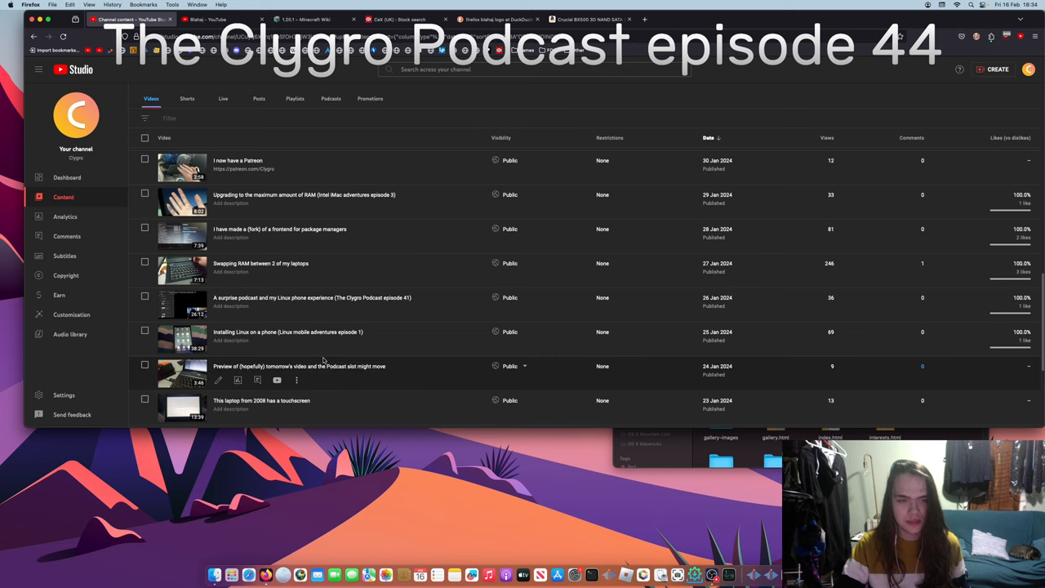
{"action": "scroll", "coordinate": [319, 348], "scroll_direction": "down", "scroll_amount": 2}
{"action": "scroll", "coordinate": [318, 352], "scroll_direction": "down", "scroll_amount": 2}
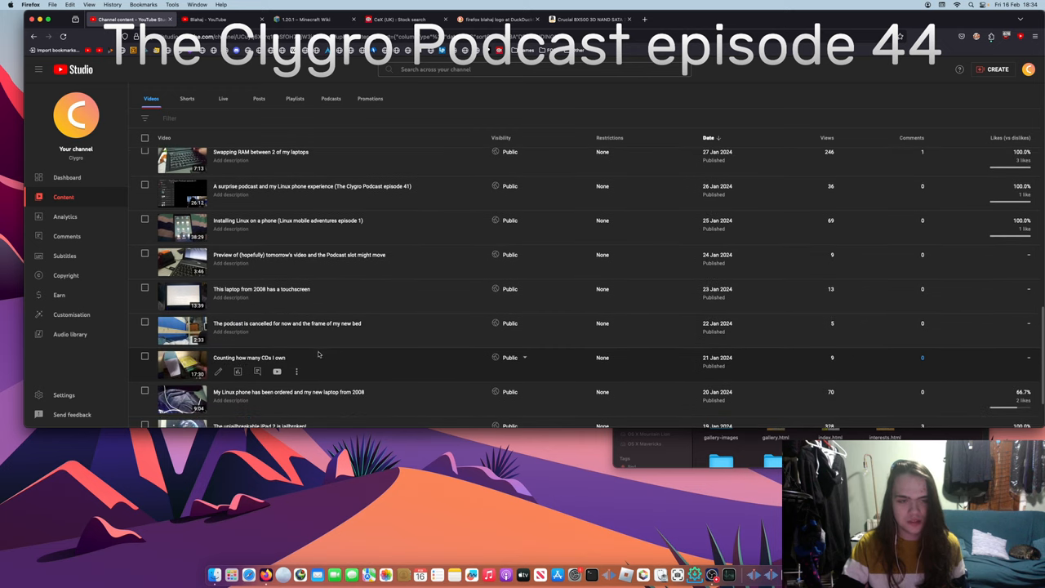
{"action": "scroll", "coordinate": [319, 353], "scroll_direction": "down", "scroll_amount": 2}
{"action": "scroll", "coordinate": [327, 350], "scroll_direction": "down", "scroll_amount": 2}
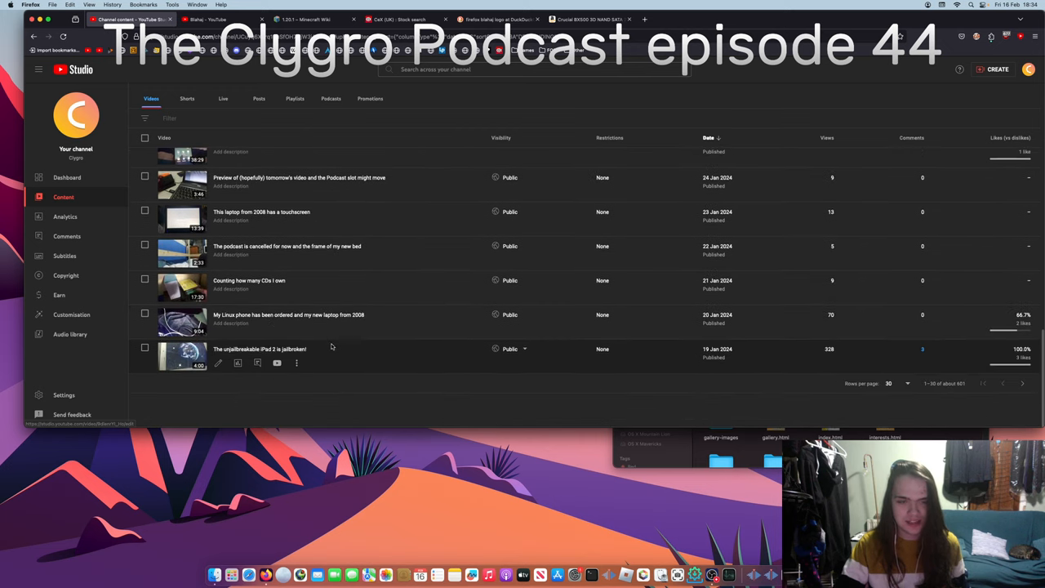